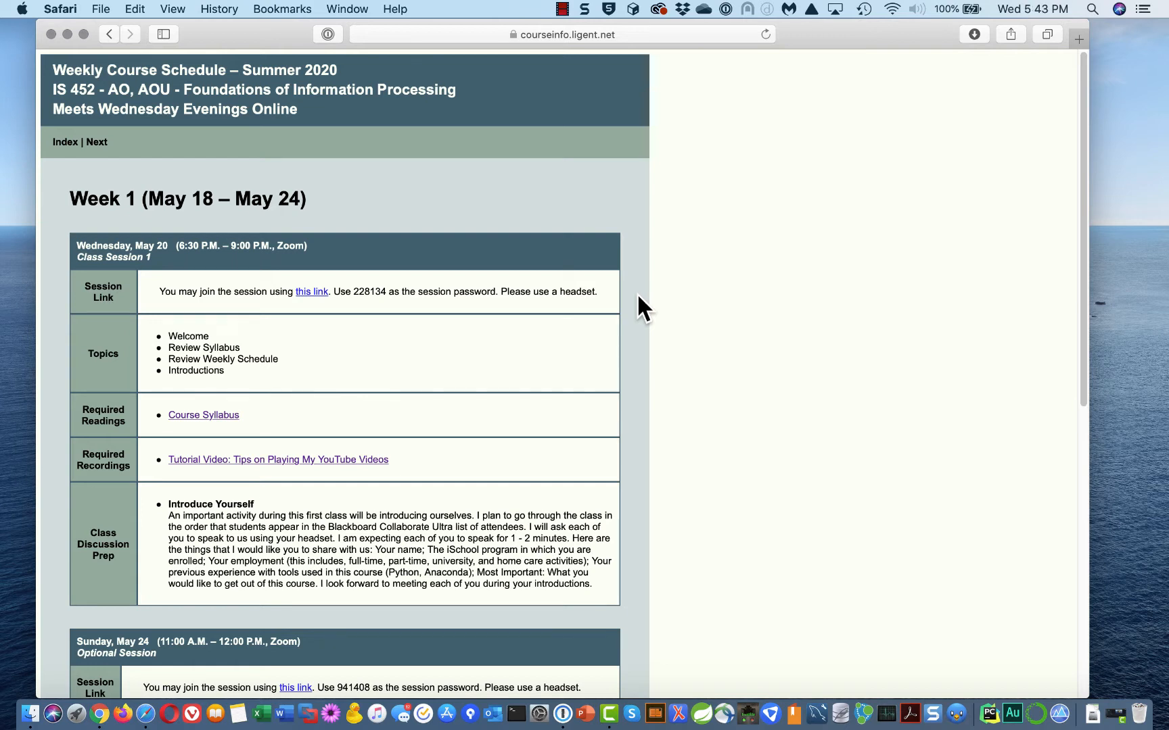
Scroll the course schedule down to Computing Setup and the Install PyCharm Professional item
scroll(650, 436, "down", 5)
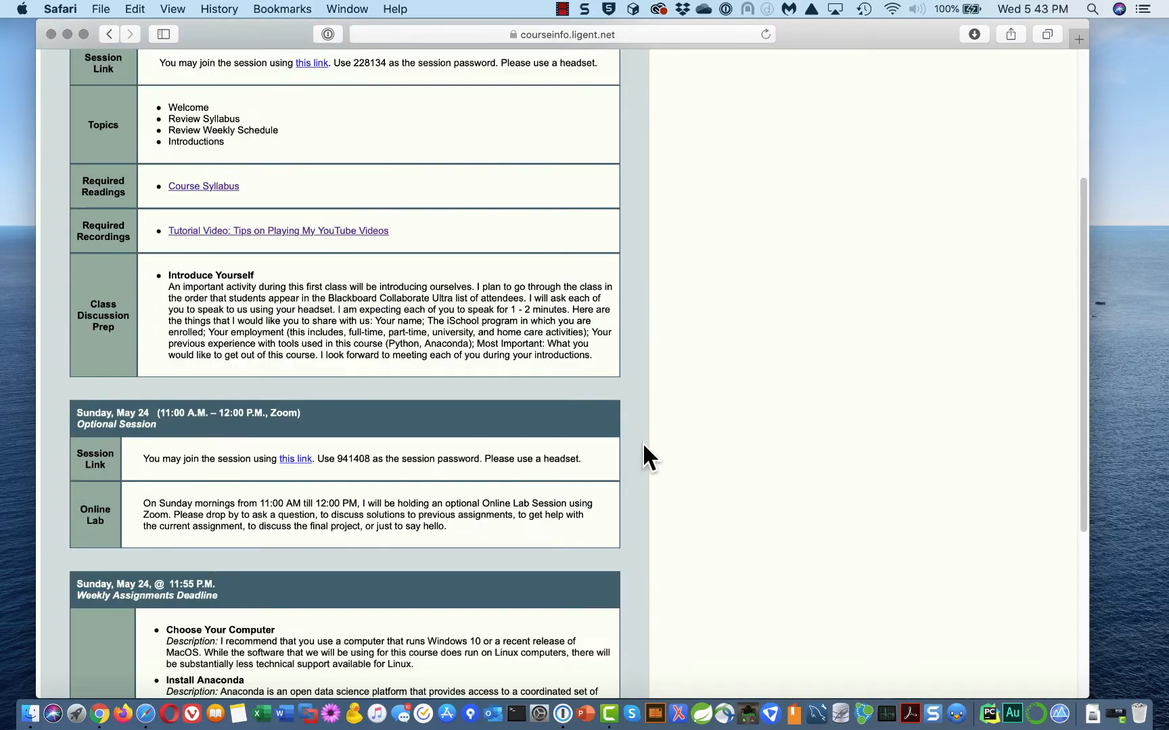
scroll(642, 442, "down", 7)
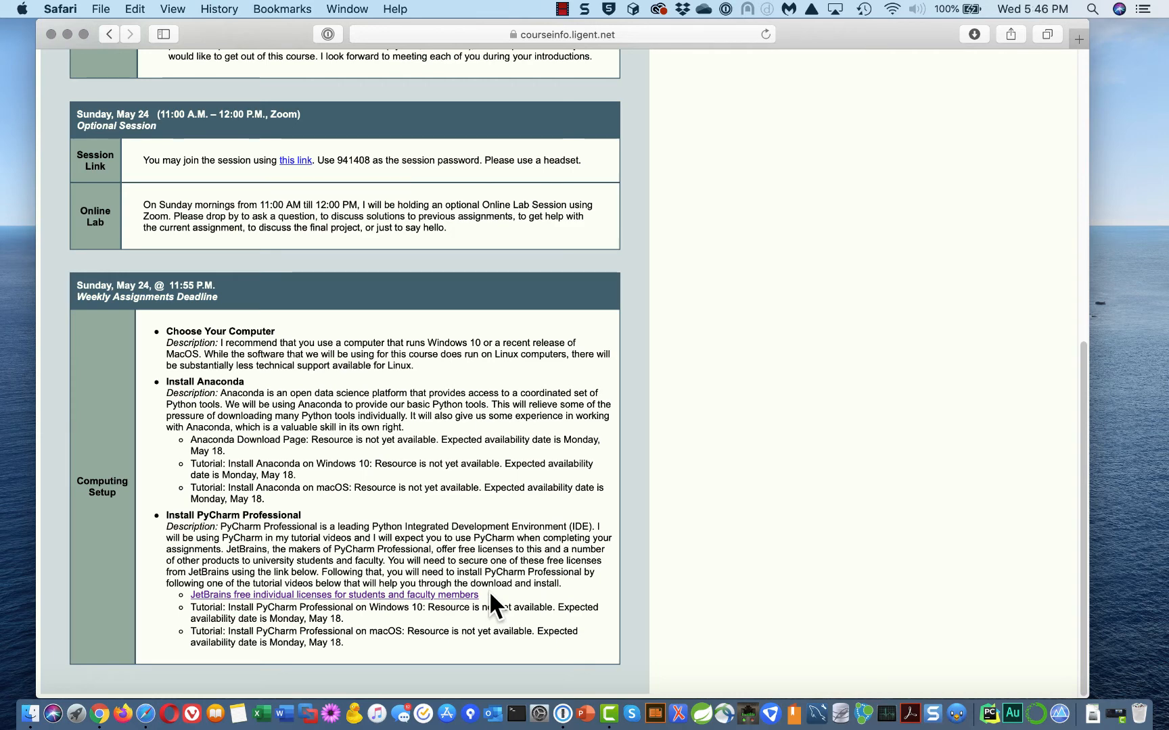
Open the JetBrains free educational licenses page, dismiss the promo banner, and start the application
left_click(455, 595)
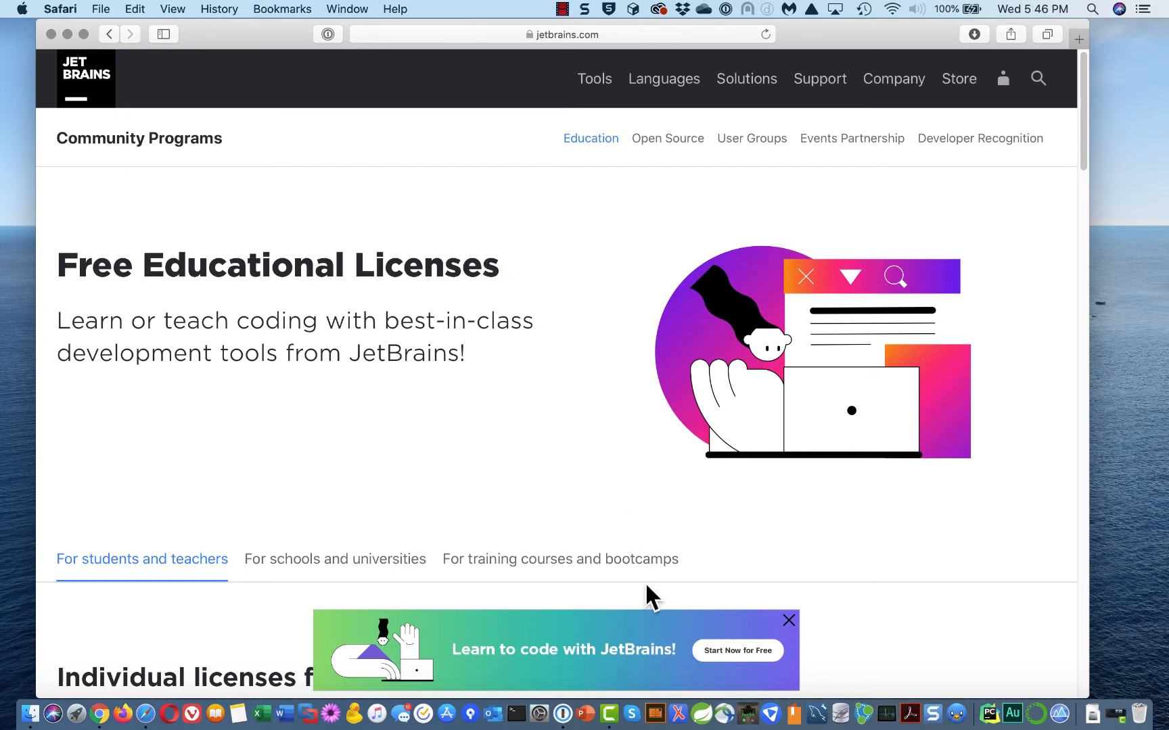
left_click(789, 620)
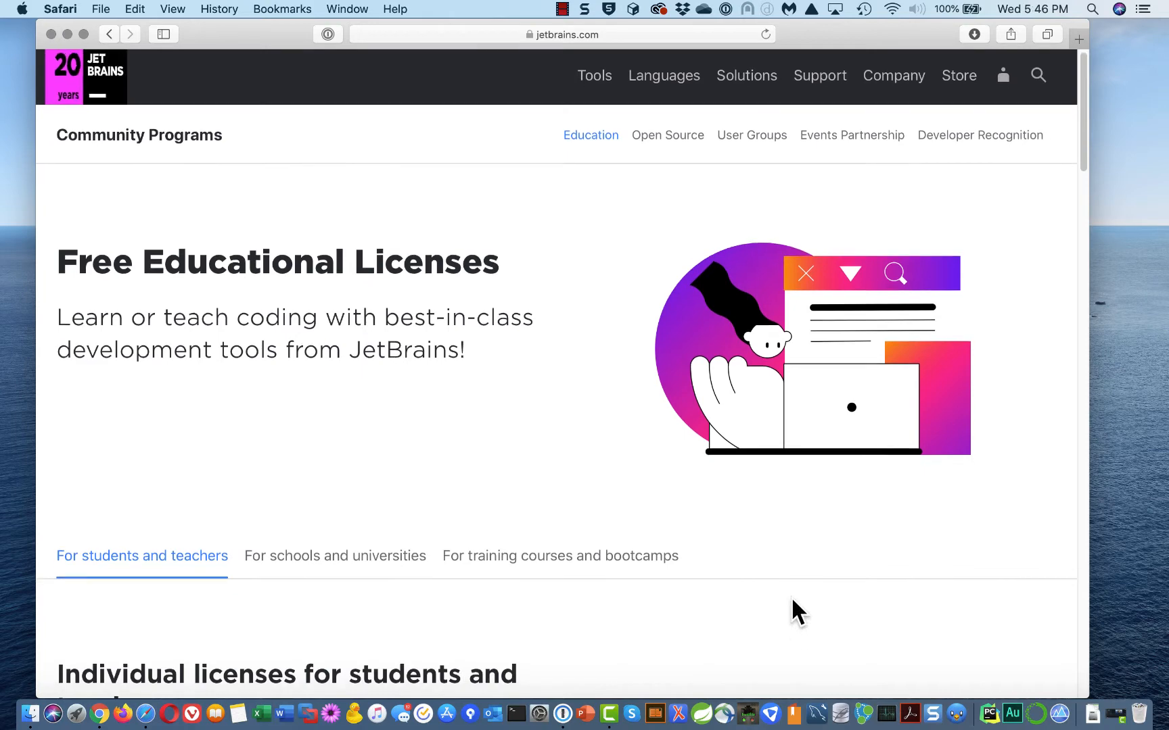
scroll(789, 597, "down", 1)
scroll(781, 597, "down", 5)
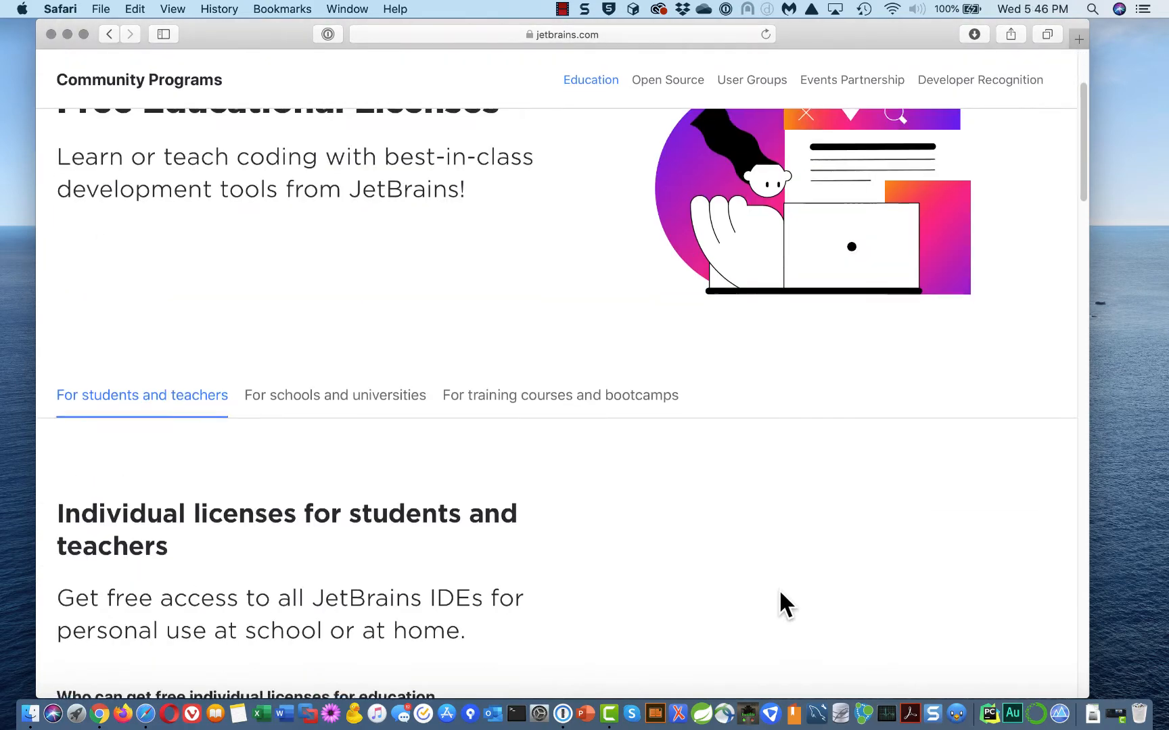
scroll(780, 593, "down", 3)
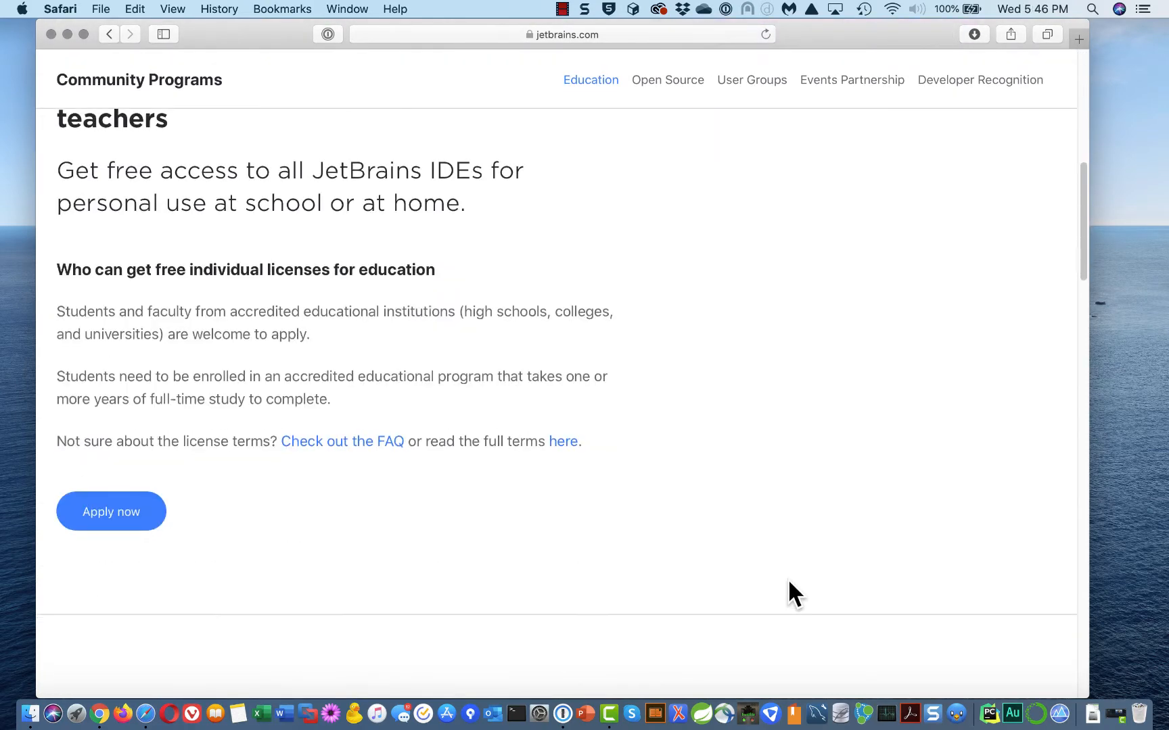
left_click(107, 512)
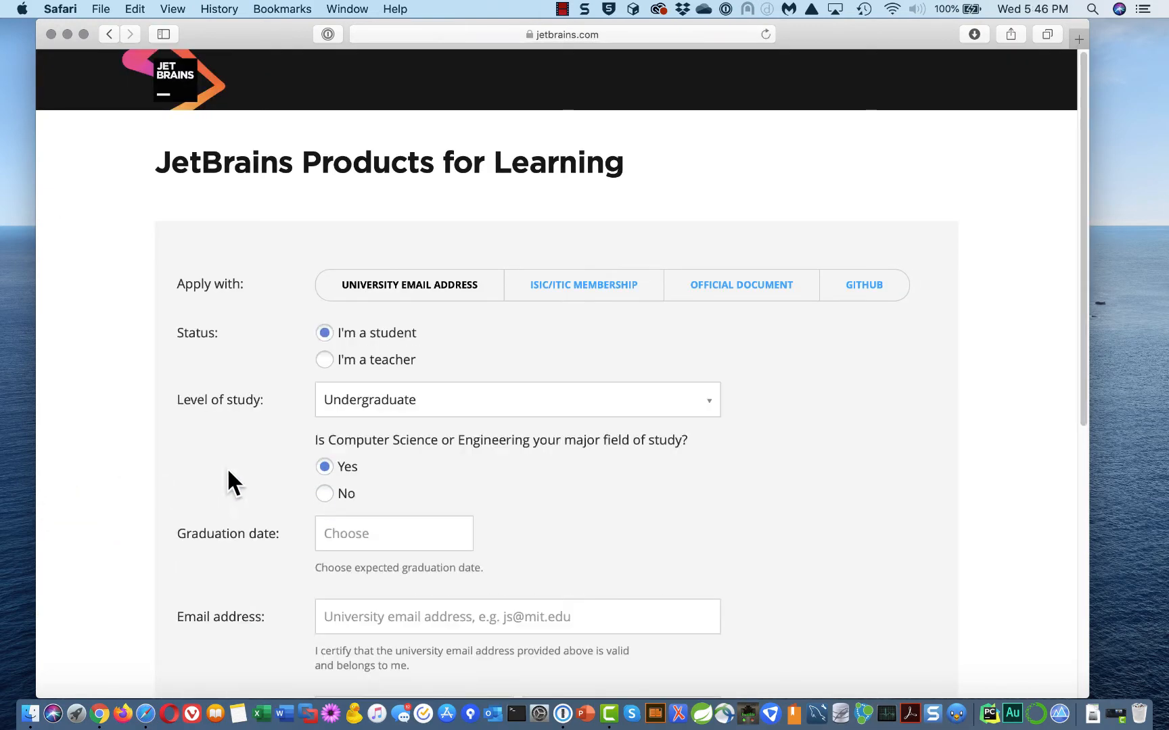
Scroll through the Products for Learning form down to its consent checkboxes, leaving it unfilled
scroll(693, 474, "down", 1)
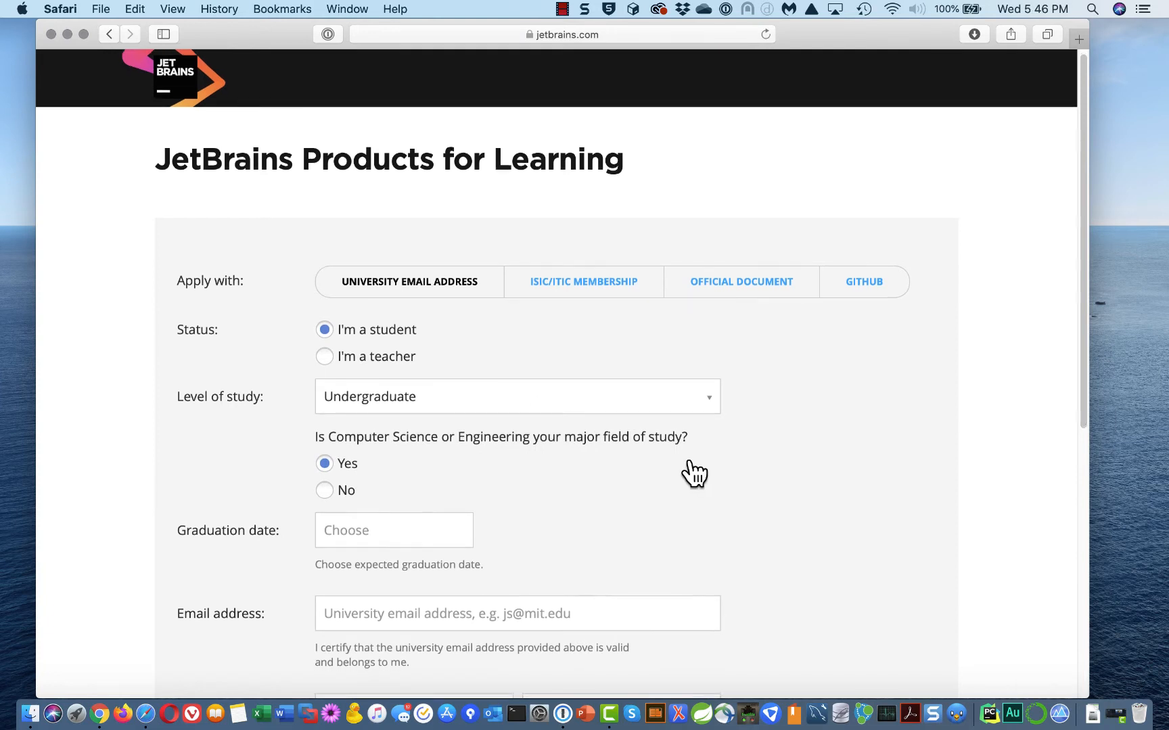
scroll(693, 473, "down", 2)
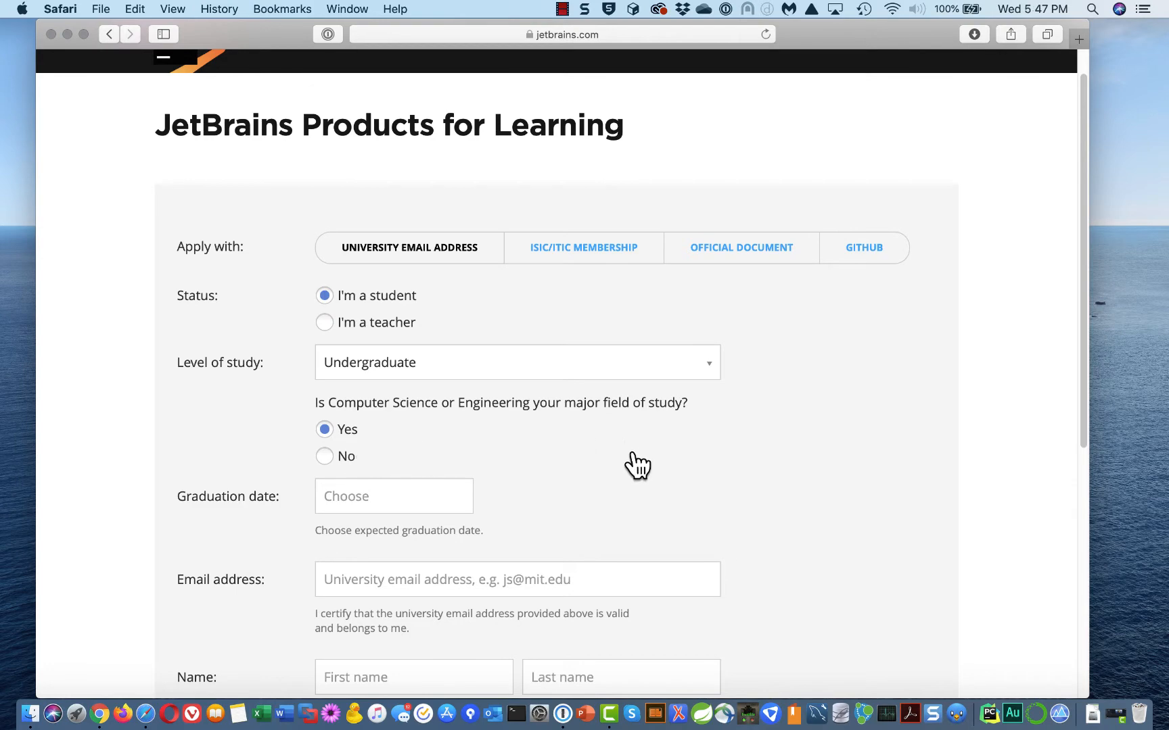
scroll(635, 463, "down", 3)
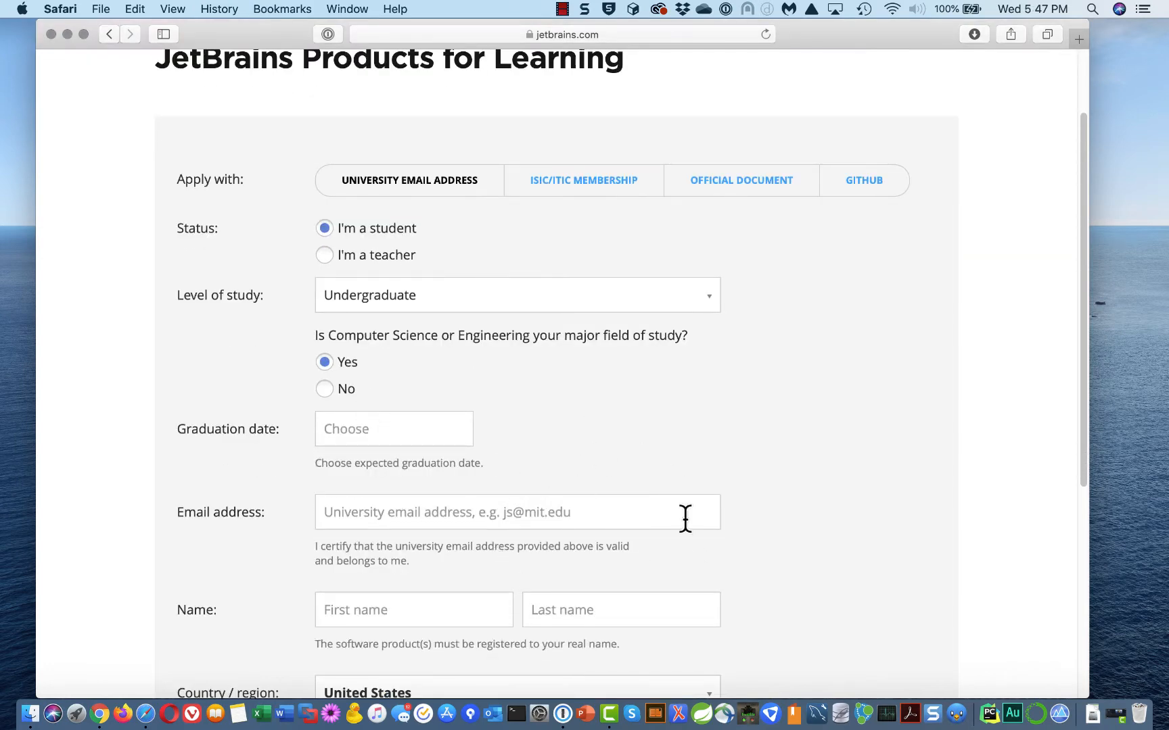
scroll(696, 531, "down", 10)
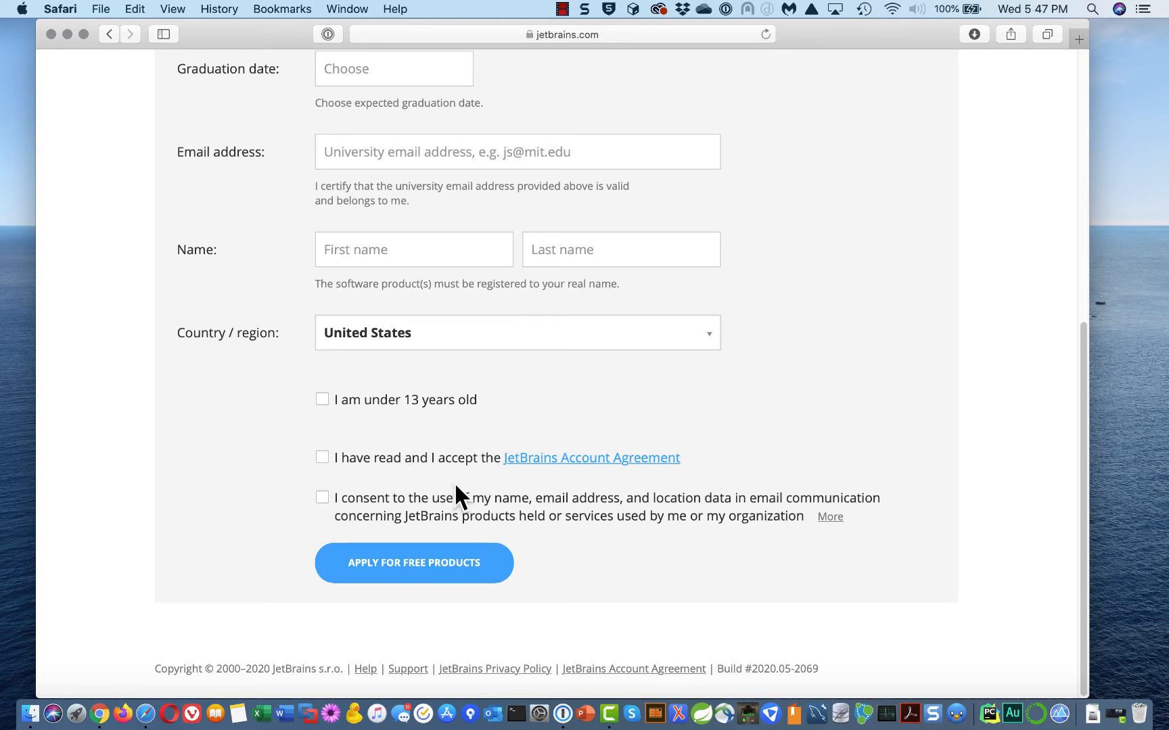
Go back a page, close the Safari window, and reopen Safari from the Dock
left_click(110, 32)
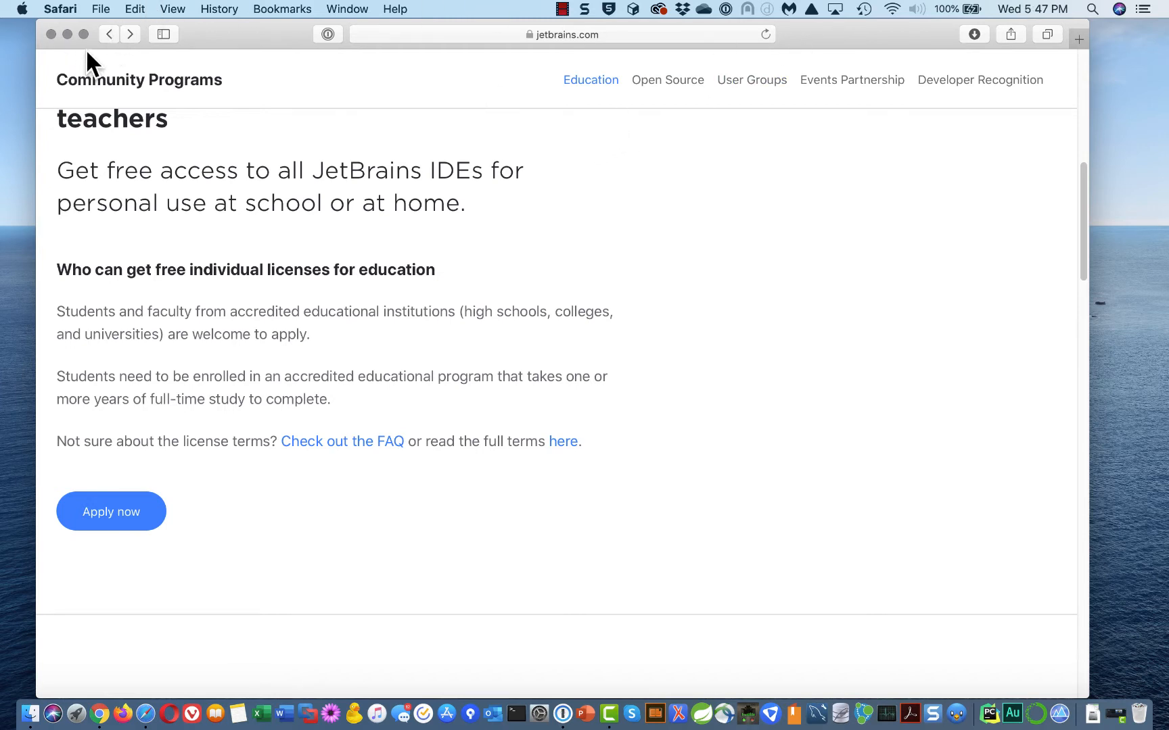
left_click(50, 34)
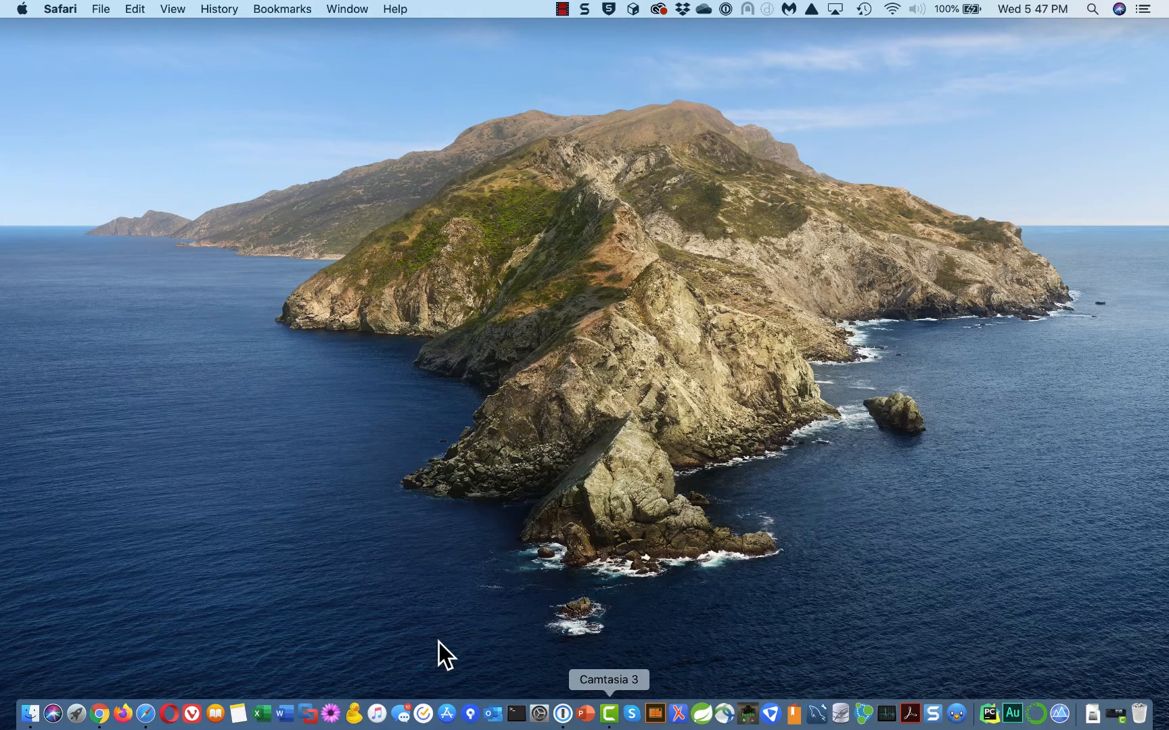
left_click(140, 721)
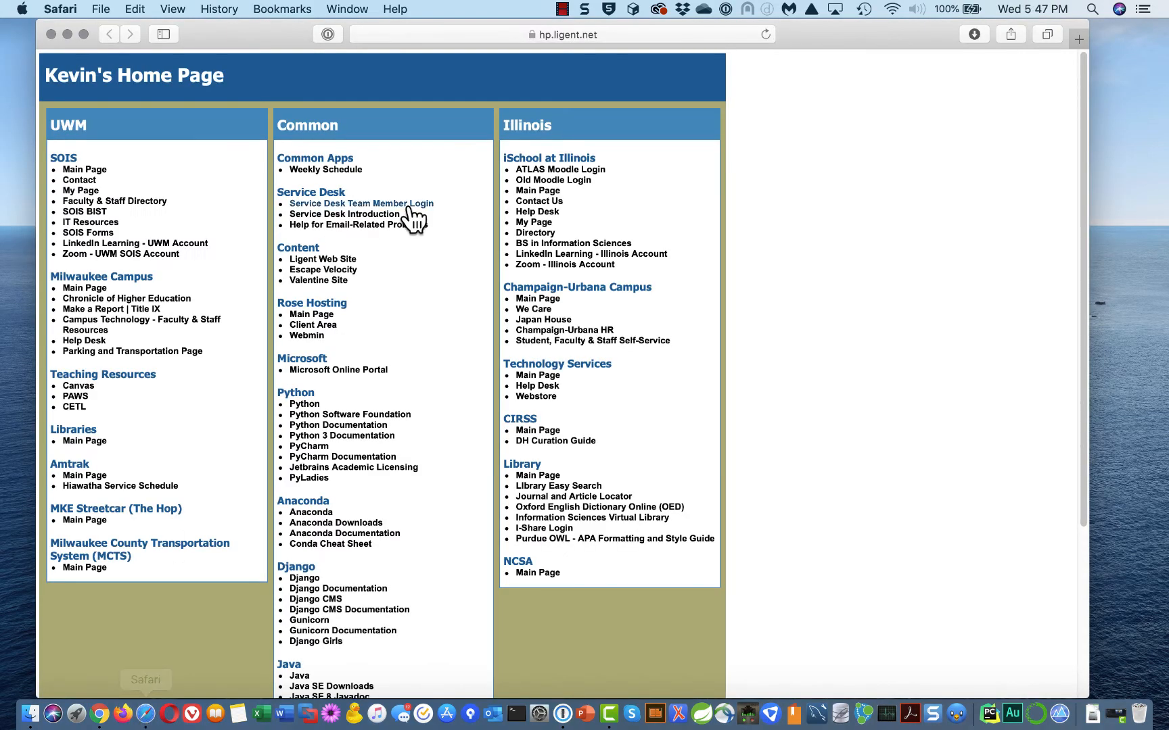
Load jetbrains.com and open the JetBrains account Licenses page
left_click(573, 29)
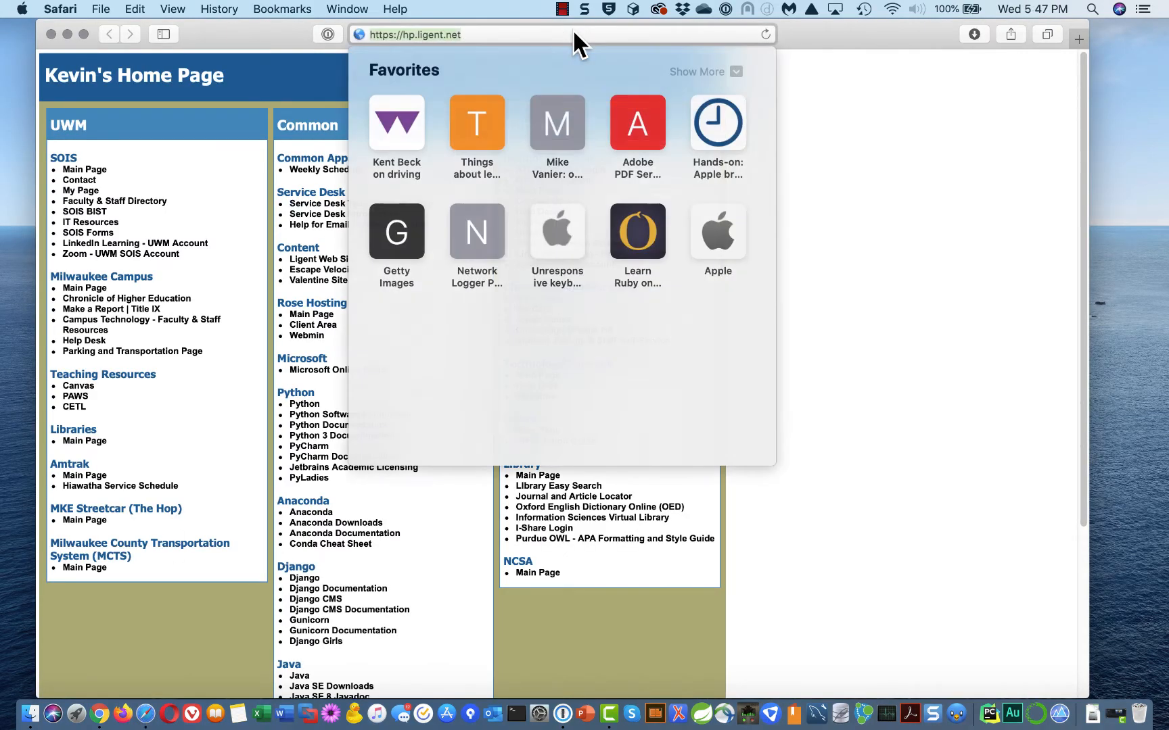
type("jetbr")
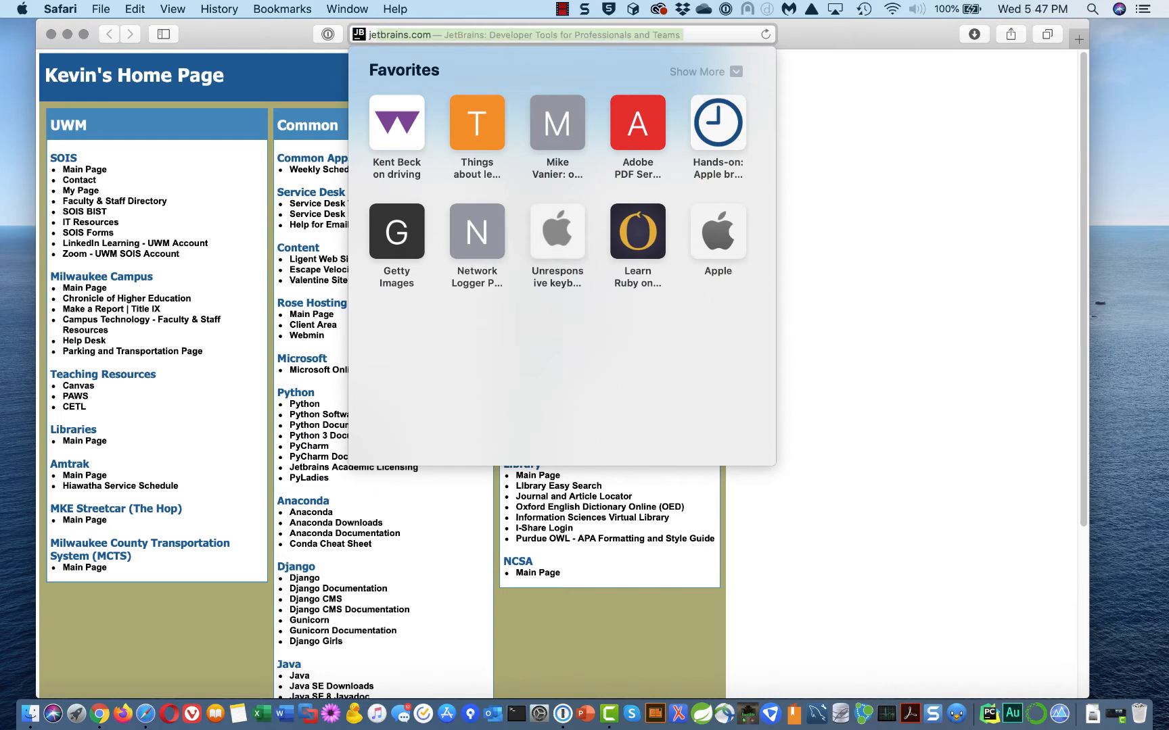
type("ains.com")
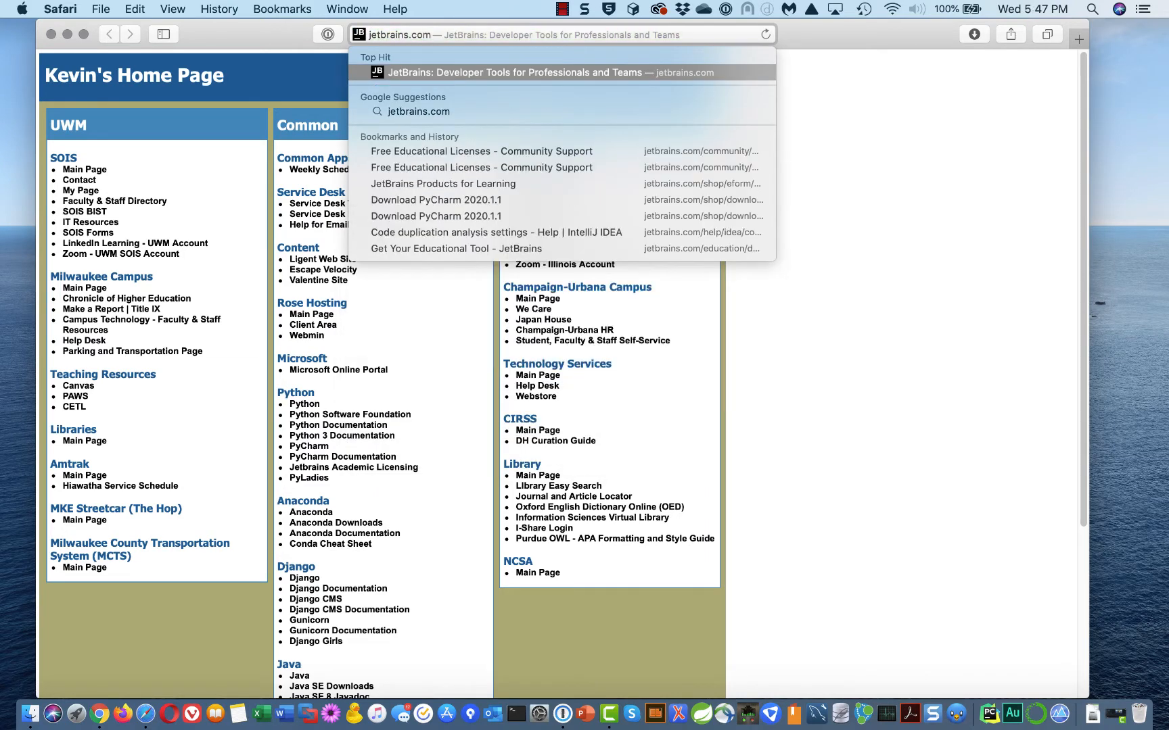
key("Return")
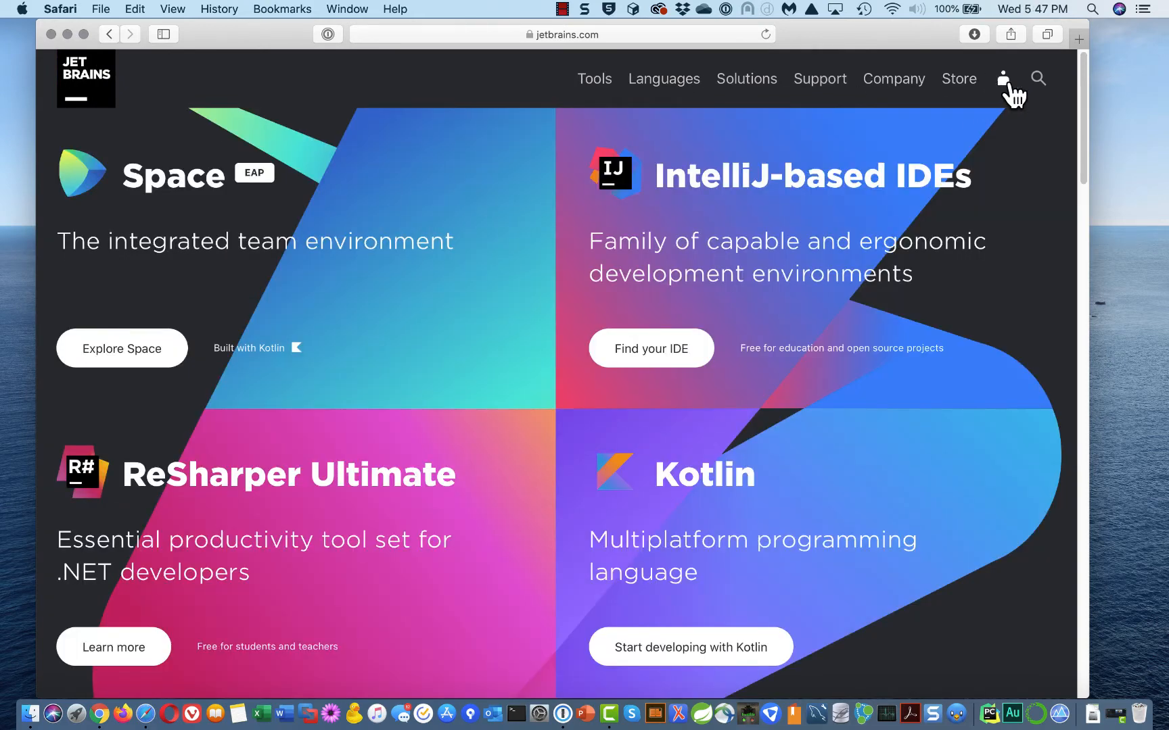
left_click(1004, 81)
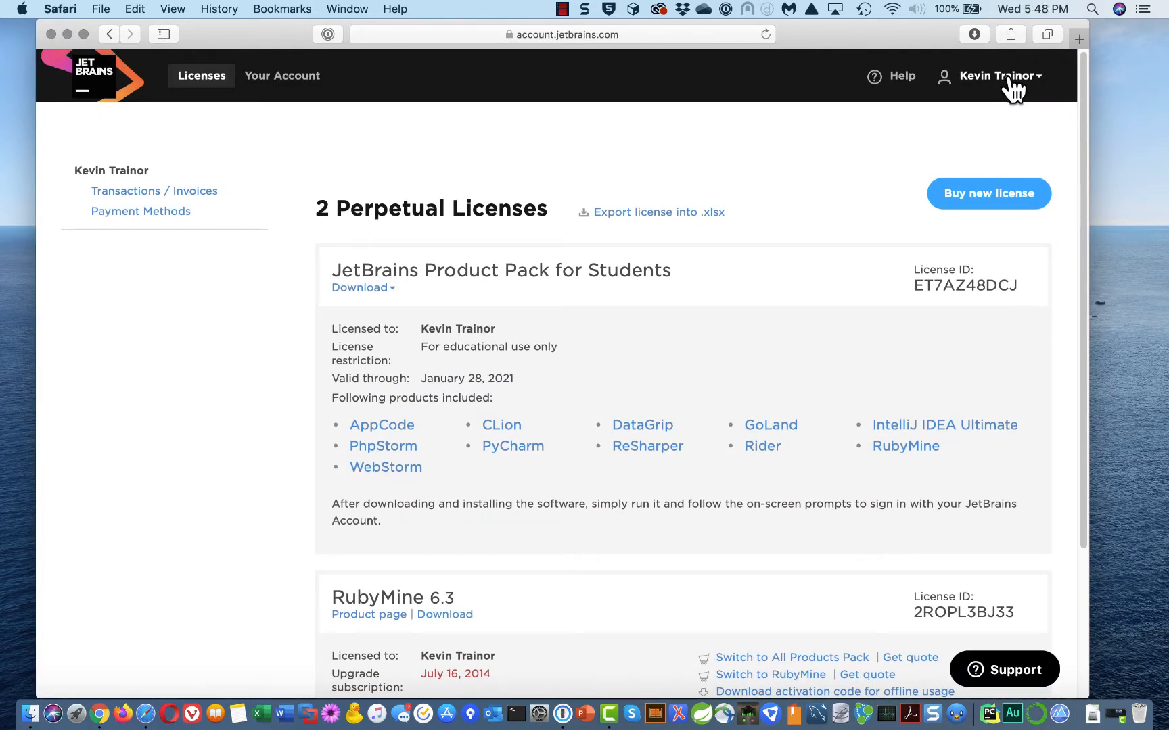
Log out of the JetBrains account from the account name dropdown
left_click(1038, 80)
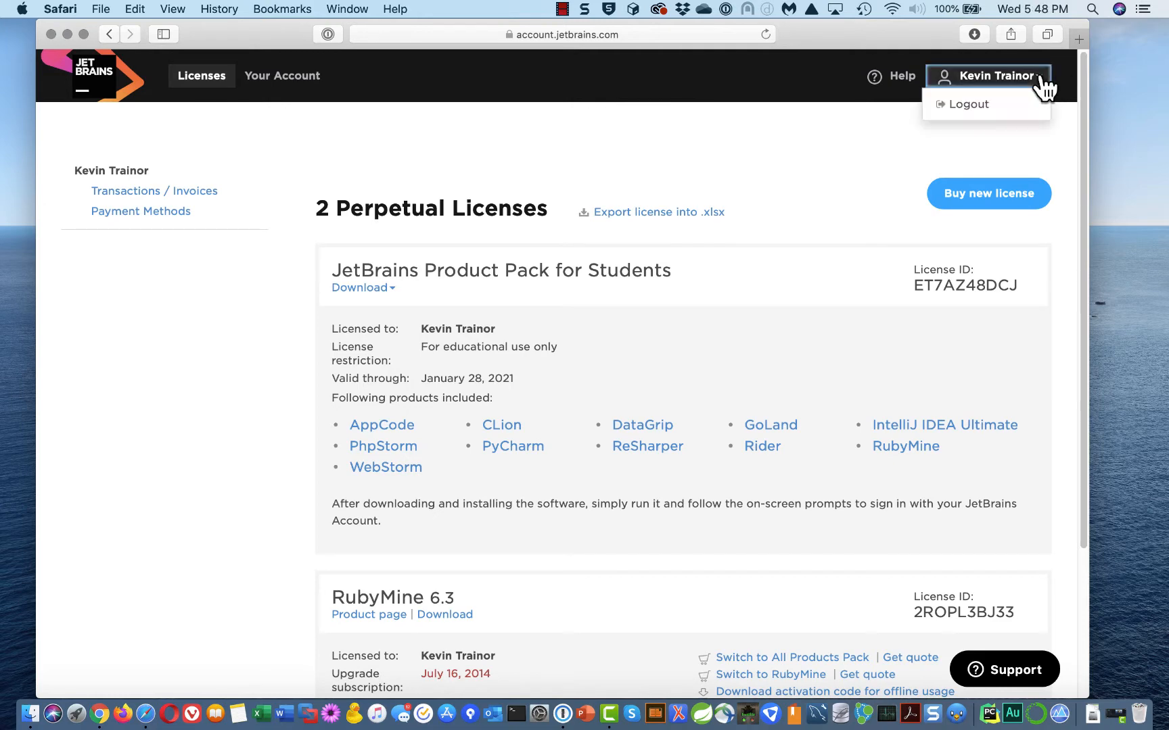
left_click(971, 105)
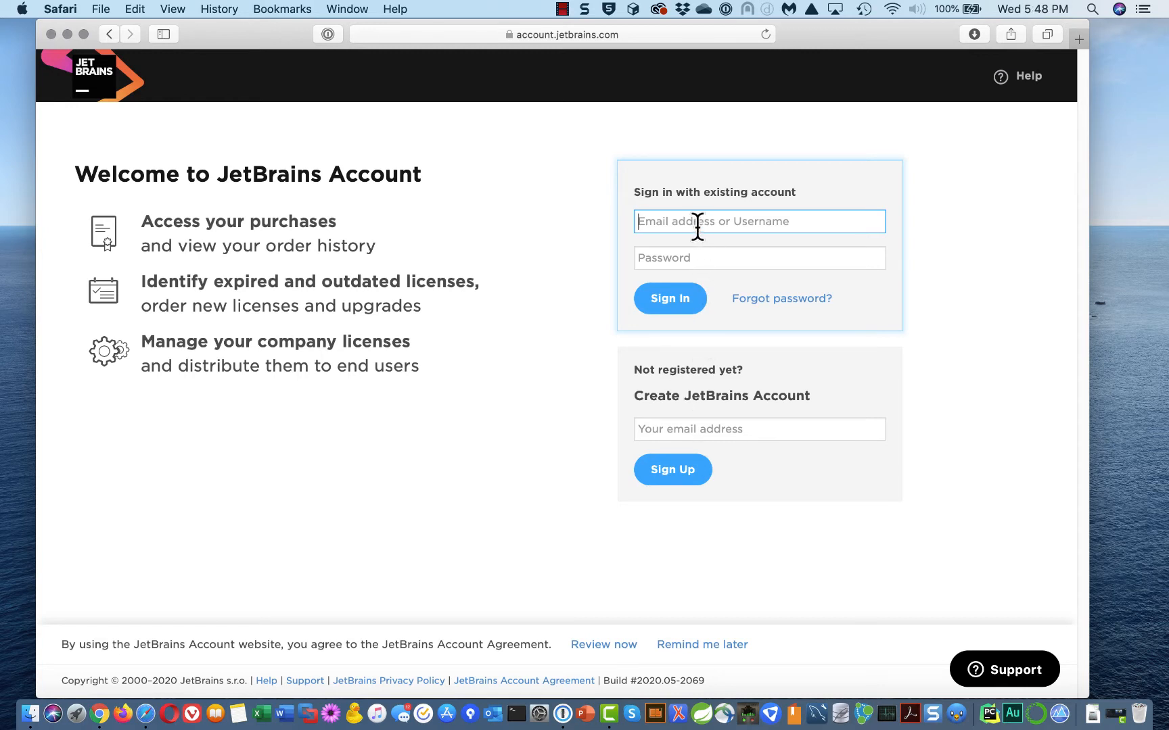
Enter the university username, paste the account password, and submit the sign-in
left_click(706, 257)
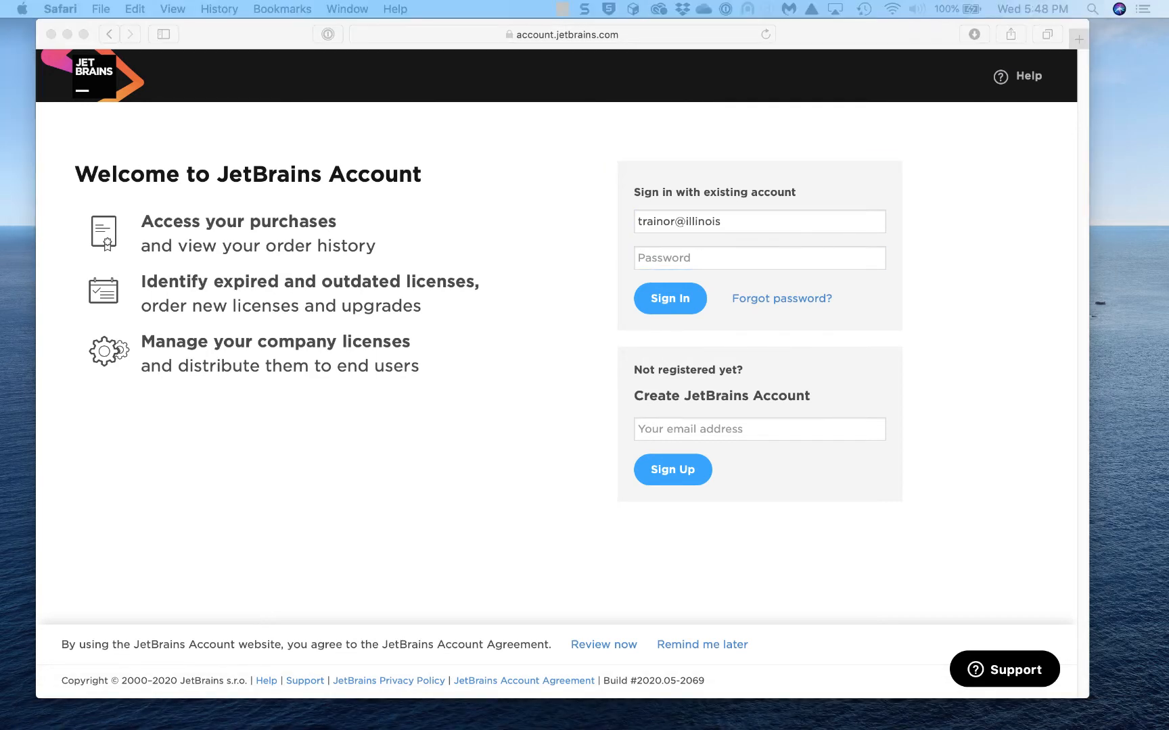
left_click(727, 257)
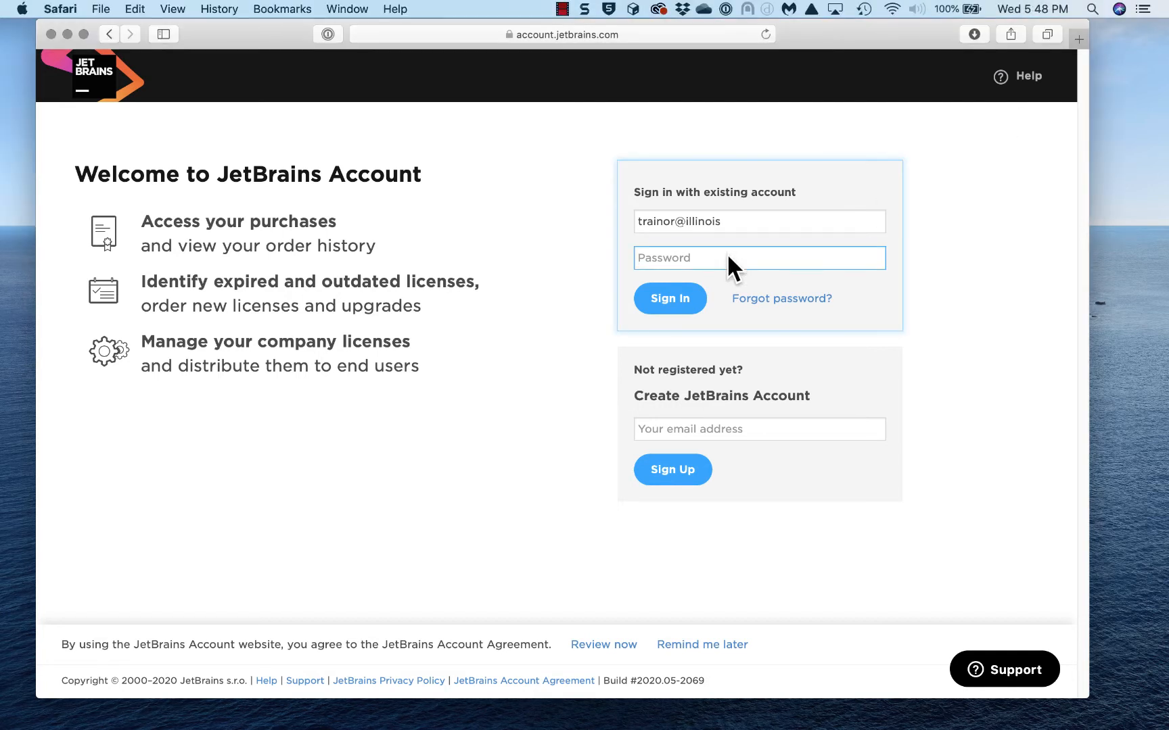
key("super+v")
left_click(672, 300)
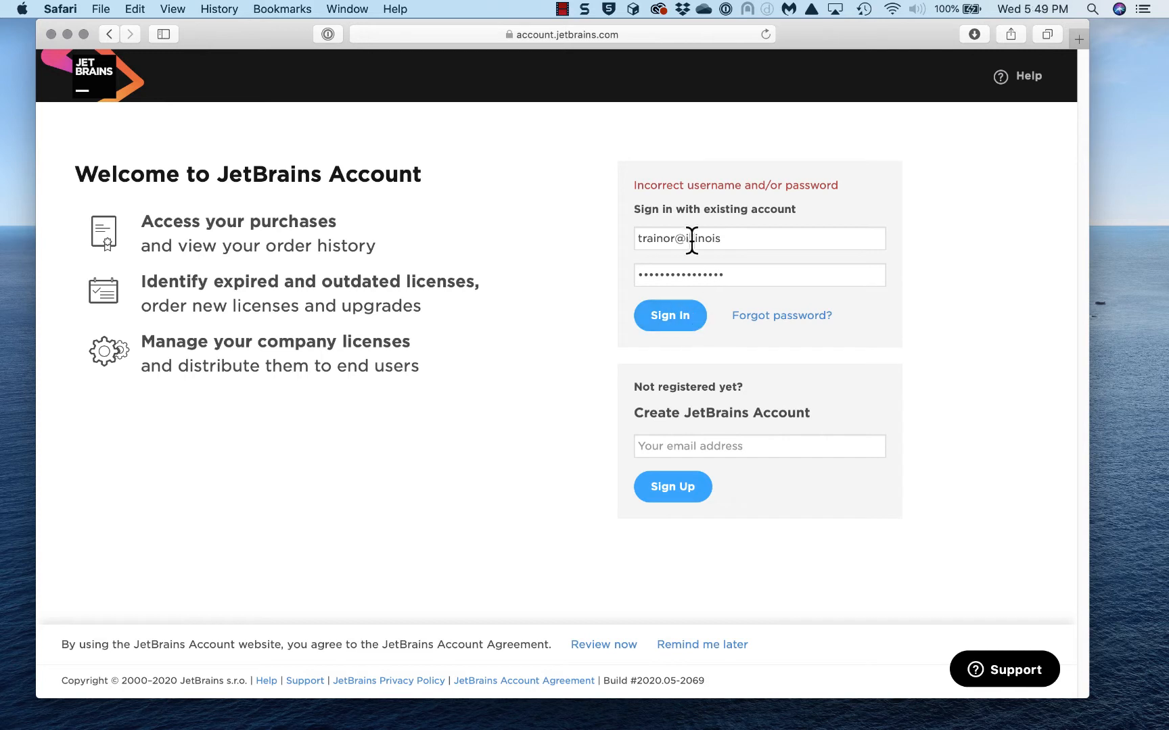
Replace the username with the full university e-mail address and sign in again
left_click(562, 8)
left_click(594, 39)
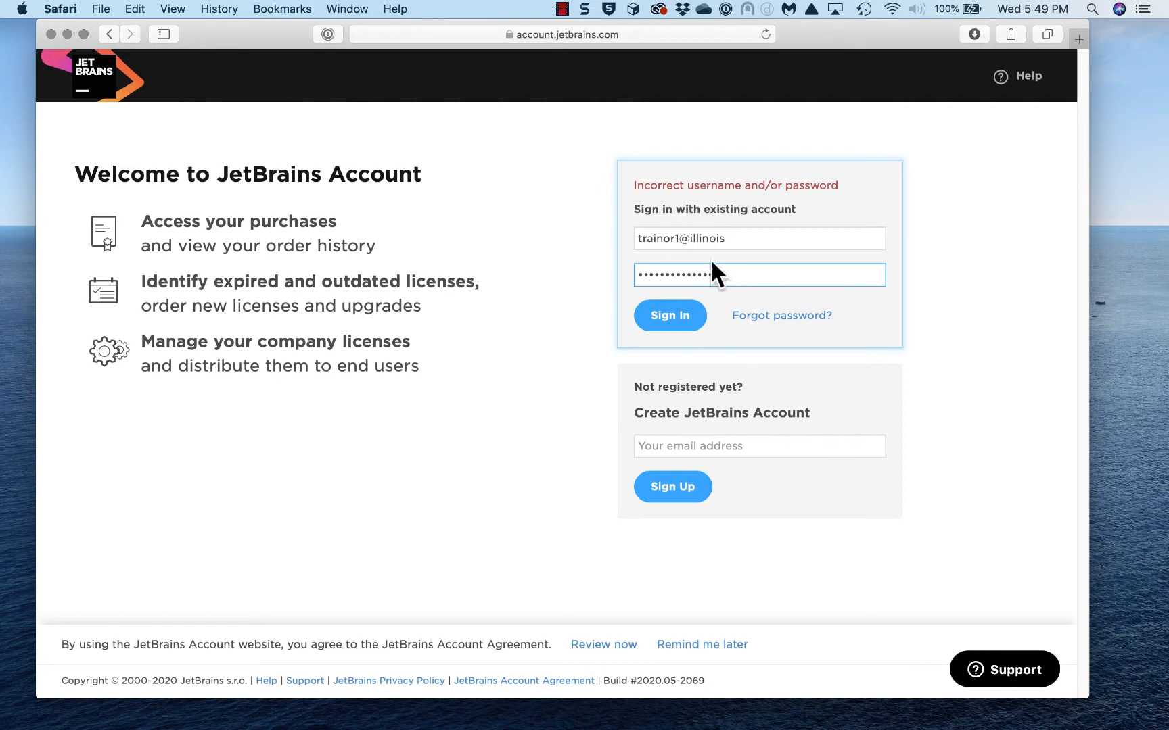
left_click(656, 326)
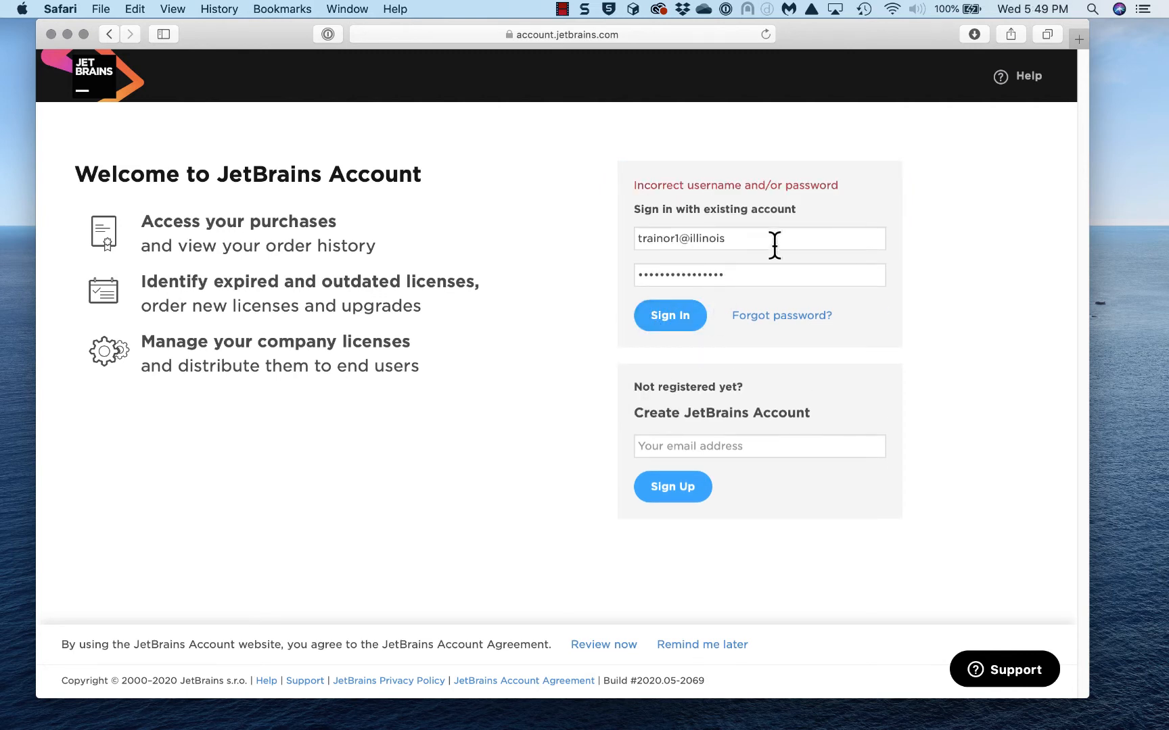
left_click_drag(744, 237, 615, 235)
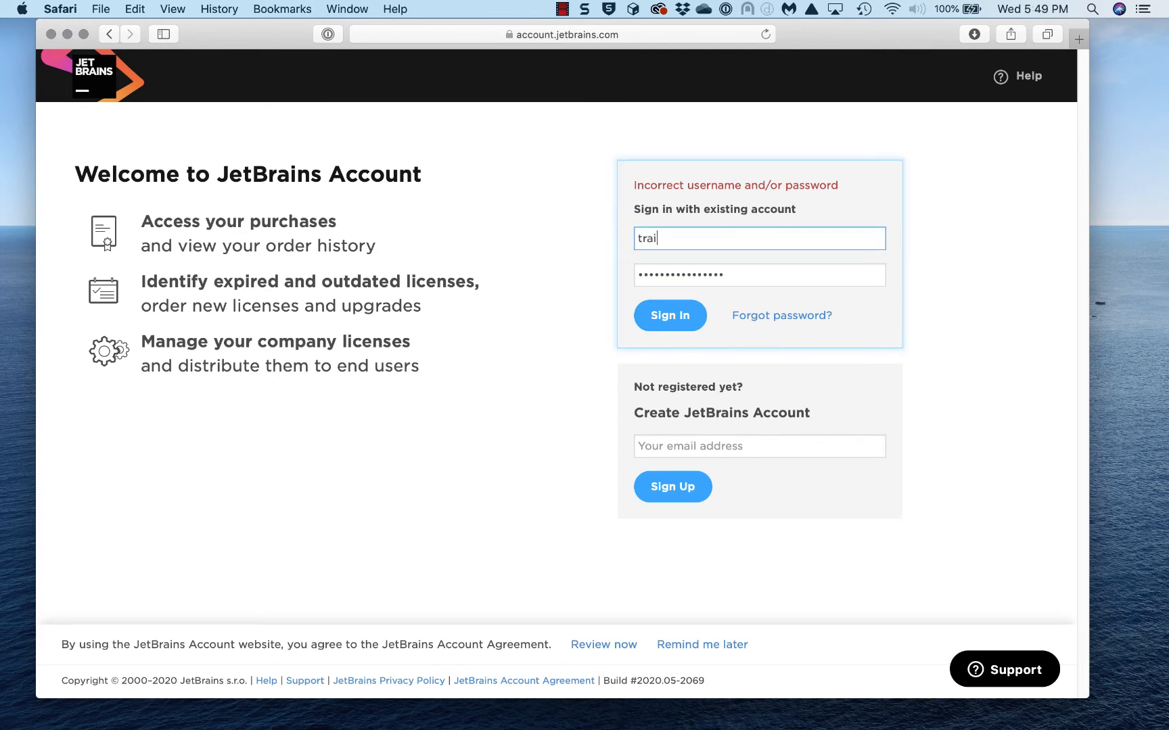
left_click(672, 318)
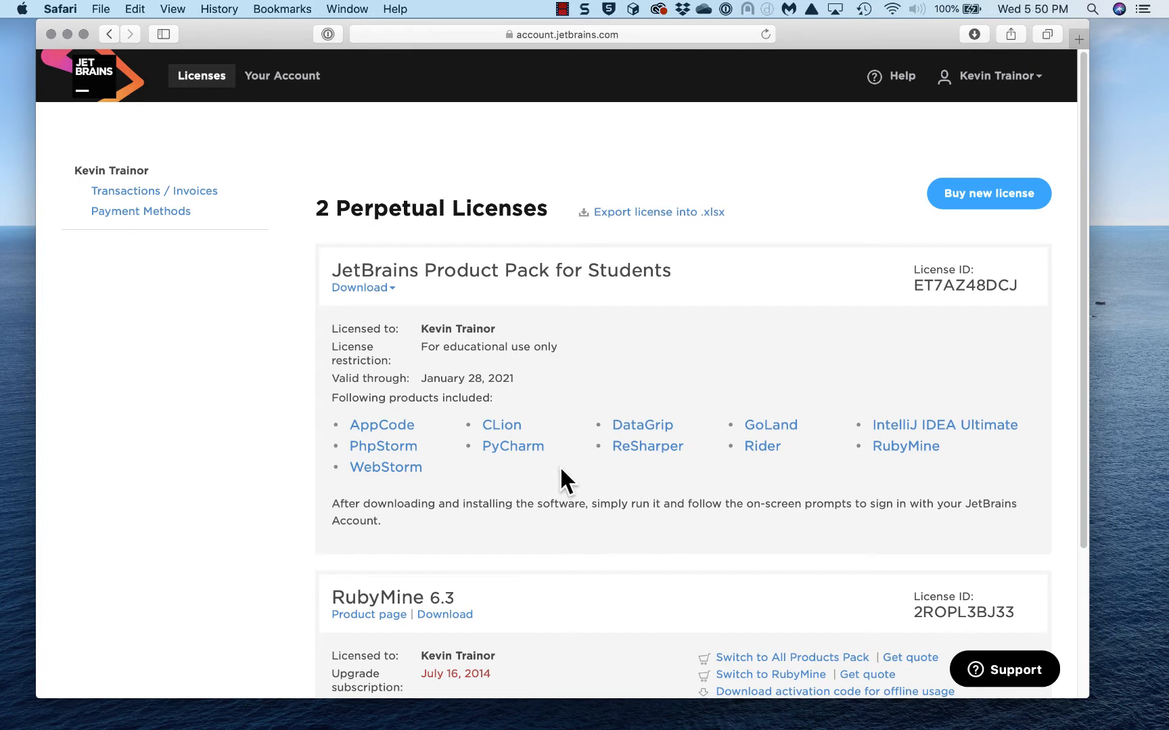
Download PyCharm 2020.1 from the Product Pack for Students download list
left_click(391, 291)
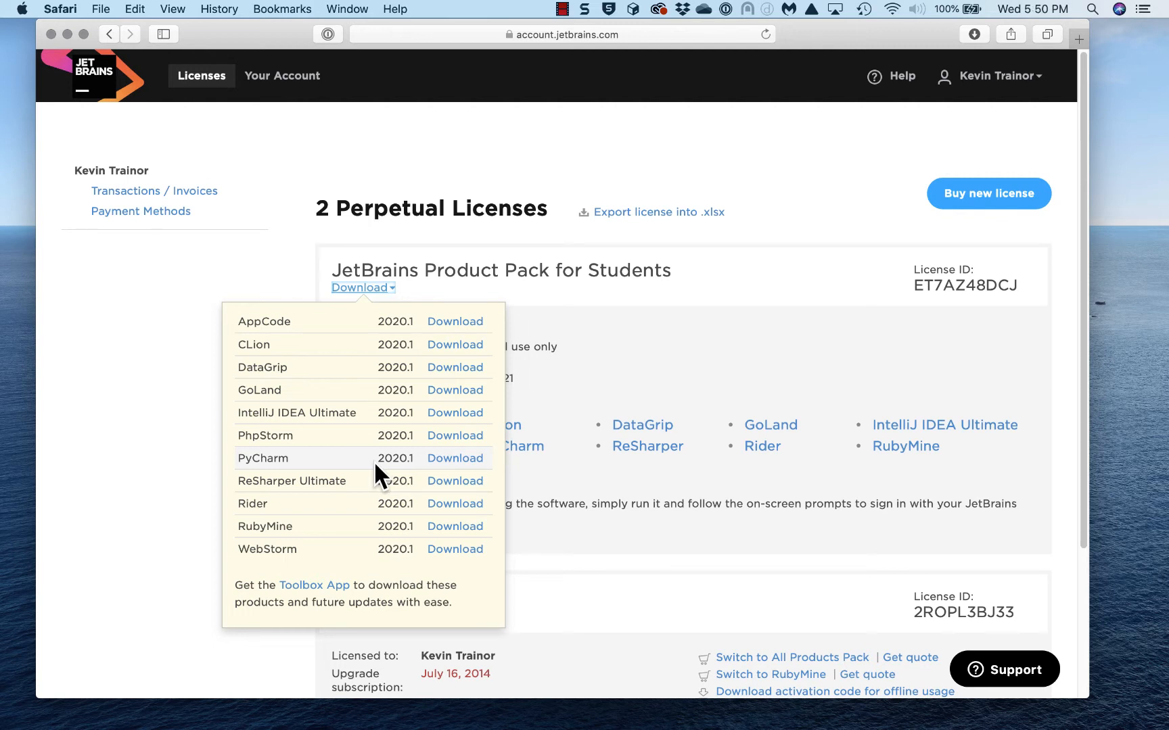
left_click(448, 460)
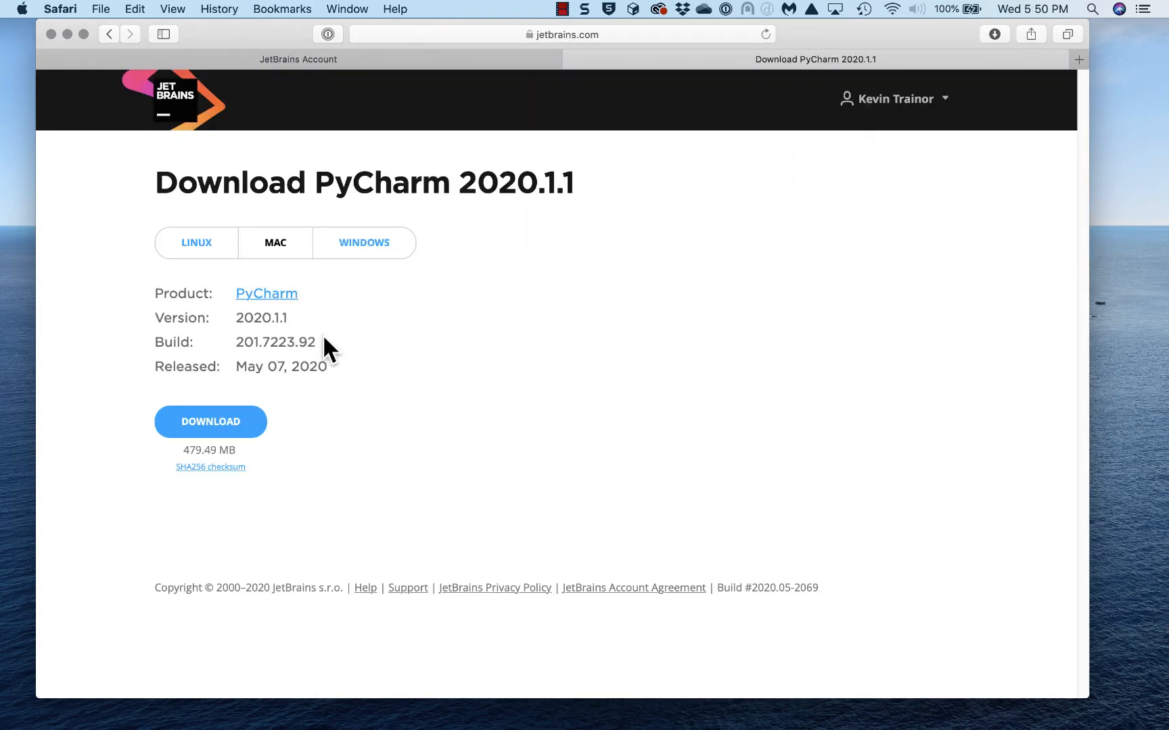
Download the PyCharm 2020.1.1 Mac installer, minimize Safari, and open a new Finder window
left_click(205, 418)
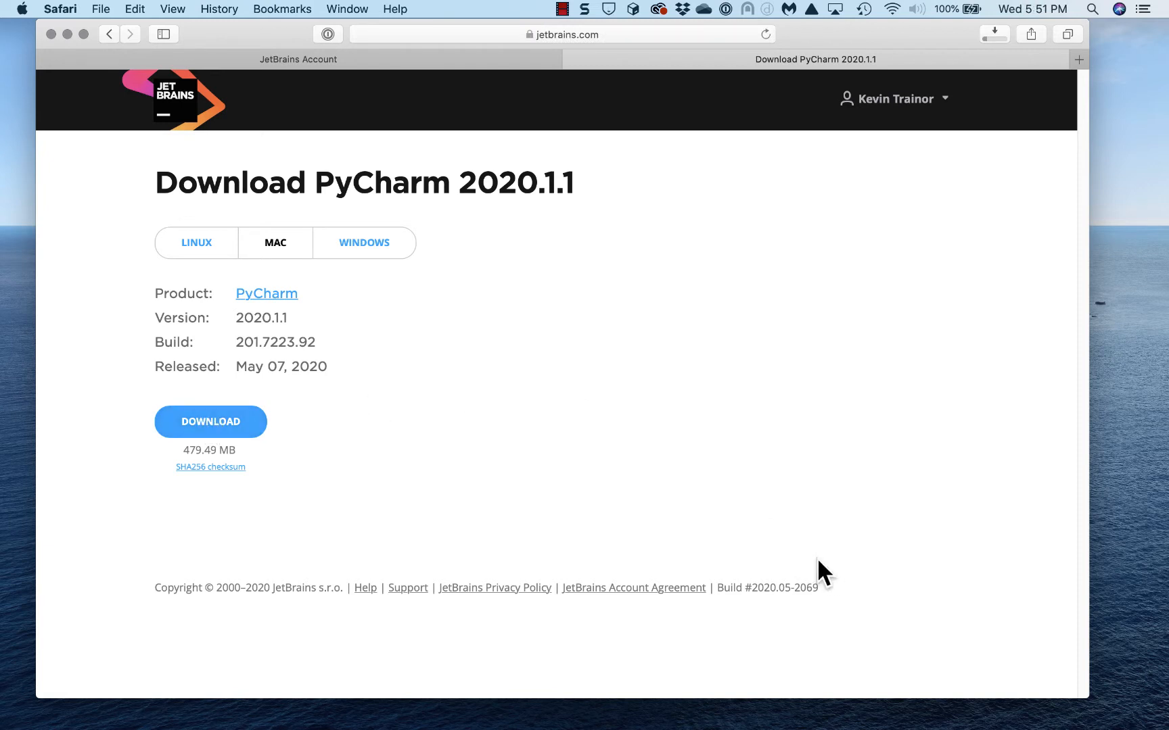
mouse_move(1113, 727)
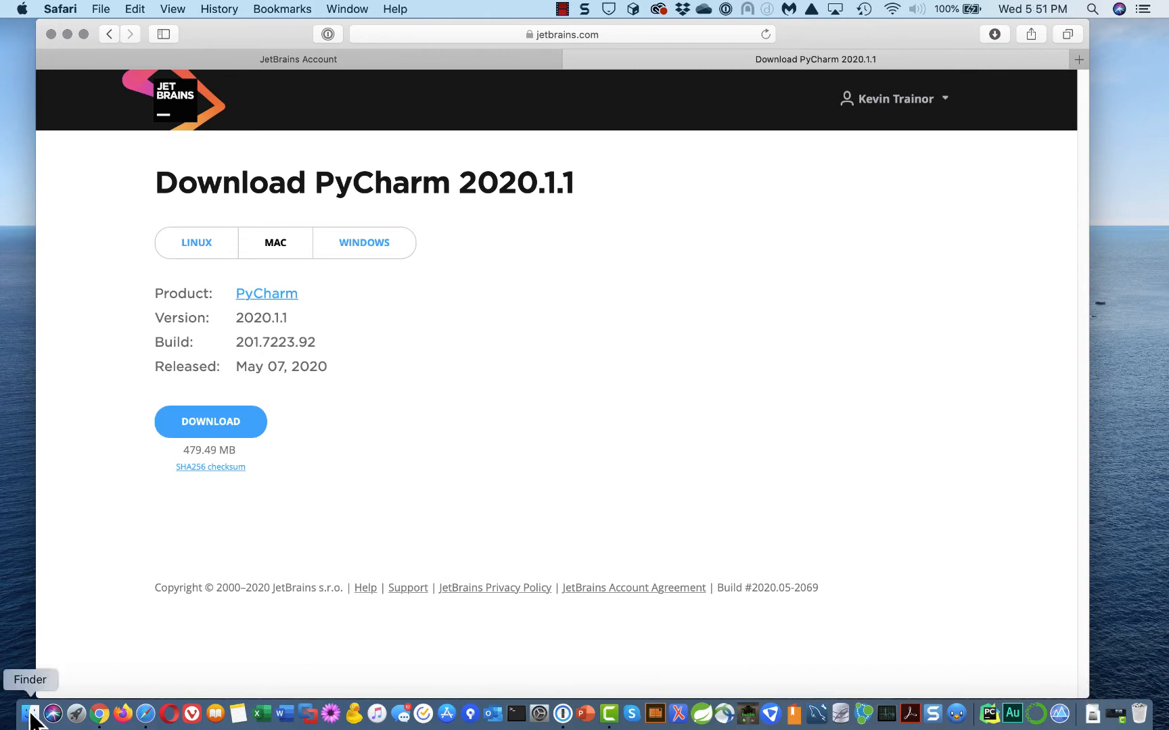
left_click(66, 34)
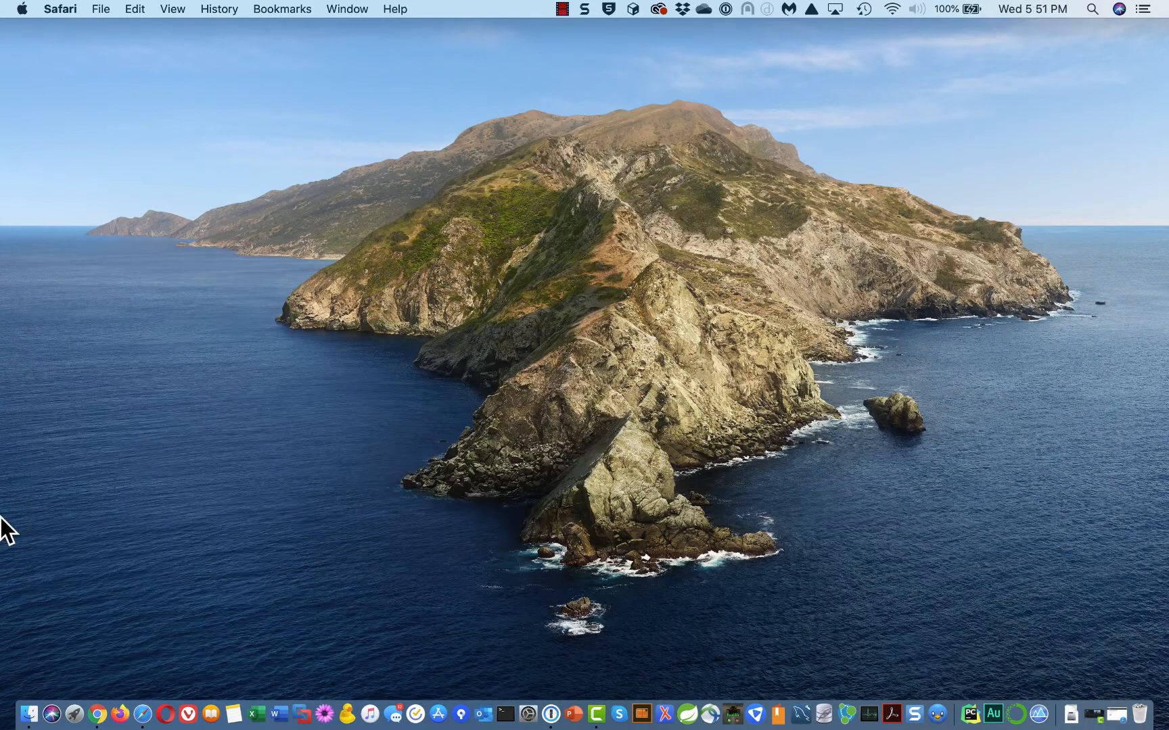
right_click(29, 711)
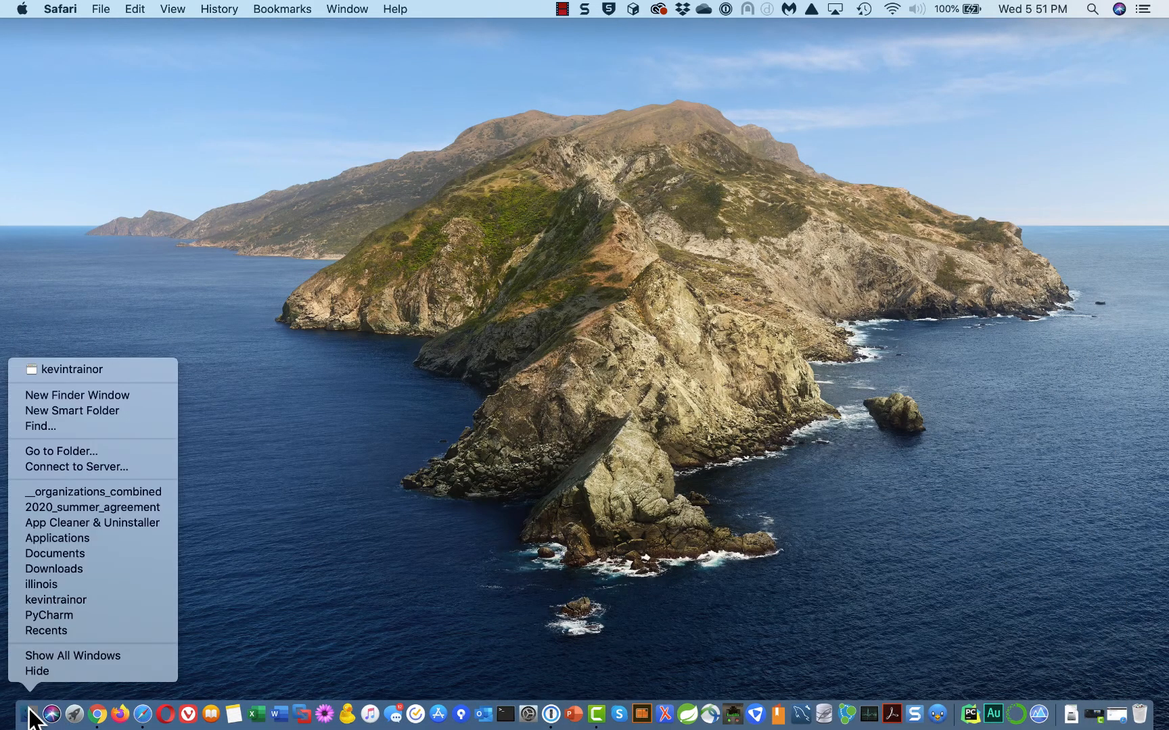
left_click(115, 395)
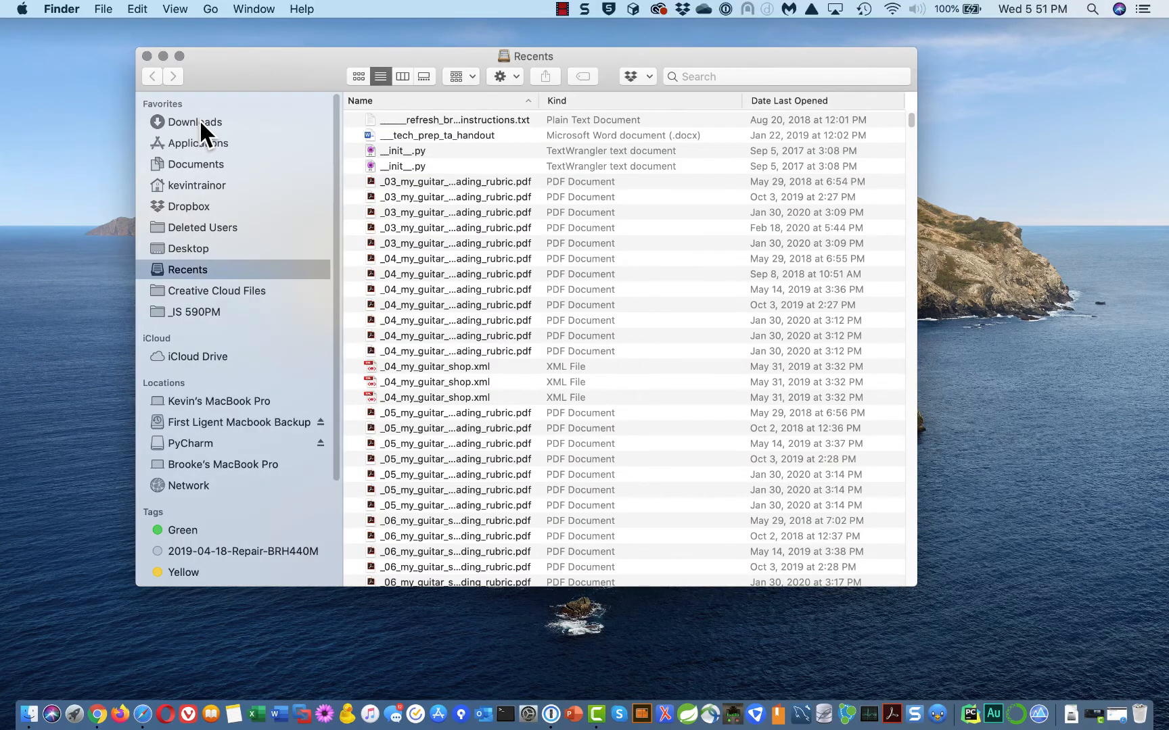
Trash conda-cheatsheet.pdf from Downloads and select pycharm-professional-2020.1.1.dmg
left_click(199, 122)
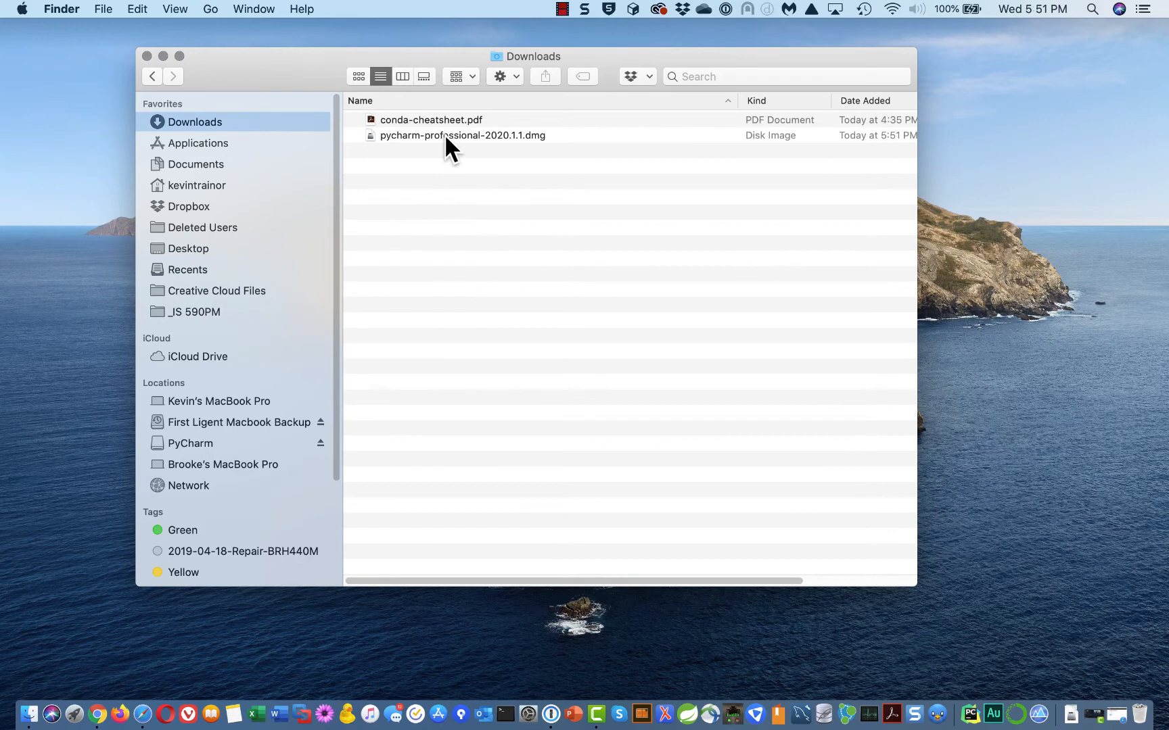
left_click(479, 119)
right_click(479, 119)
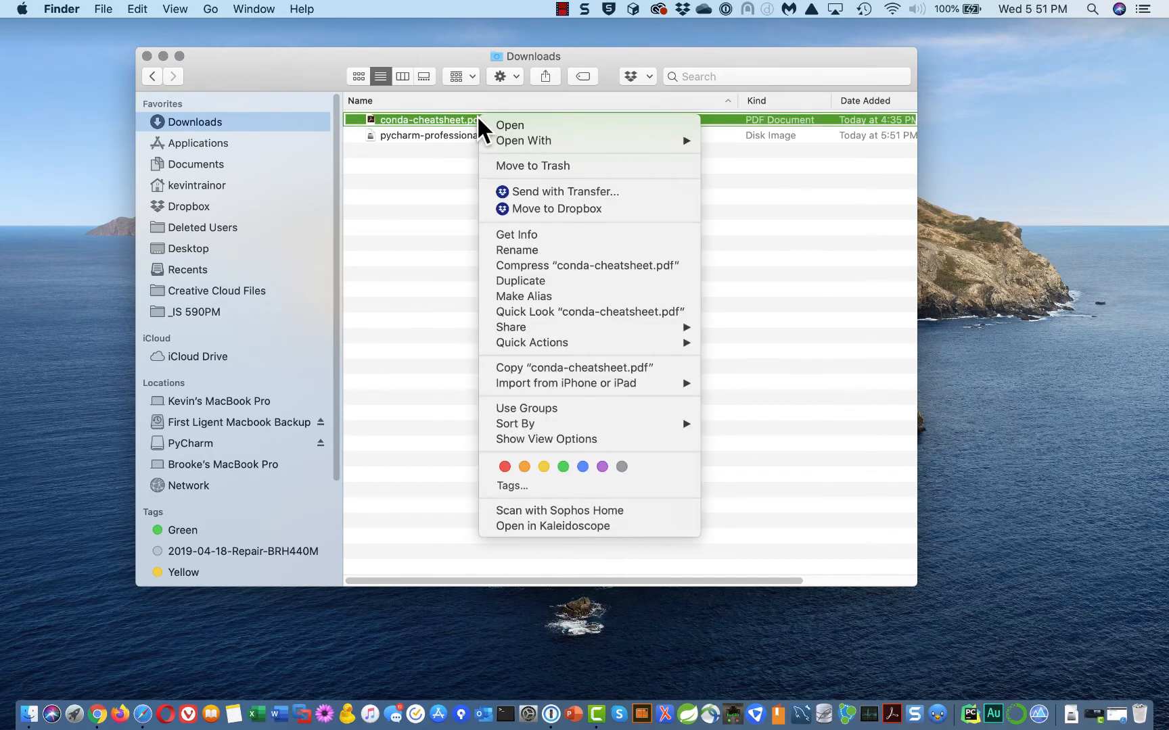
left_click(562, 167)
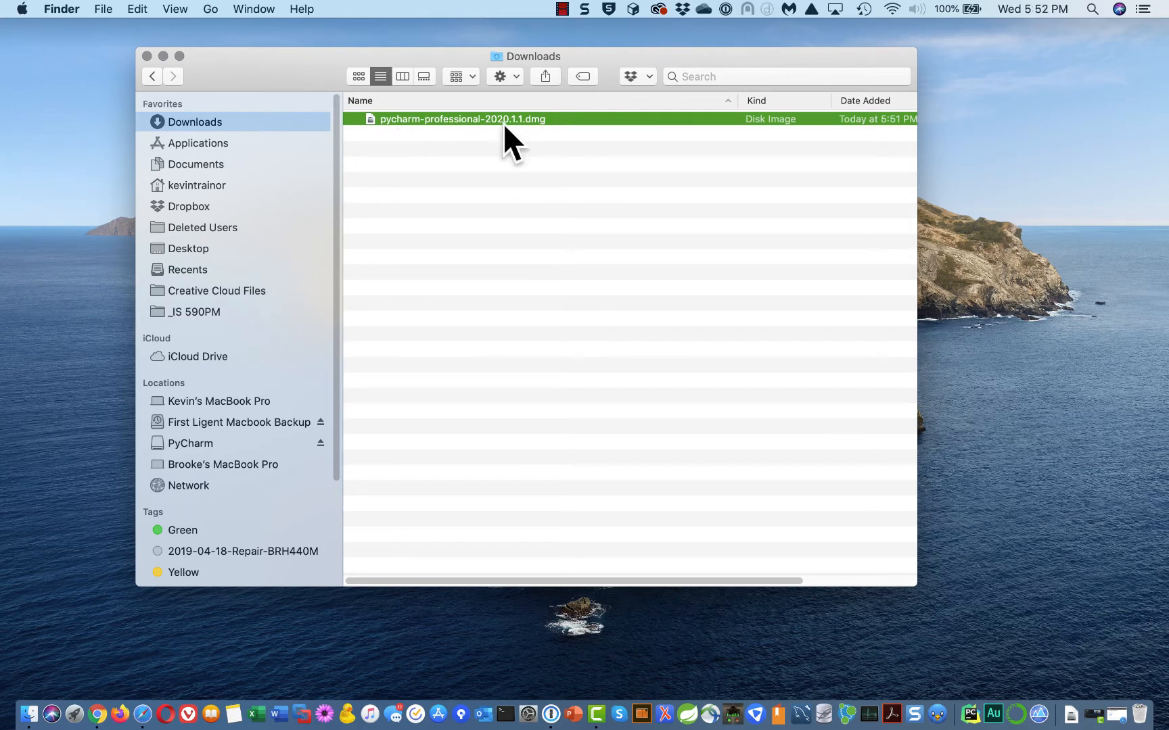
left_click(559, 176)
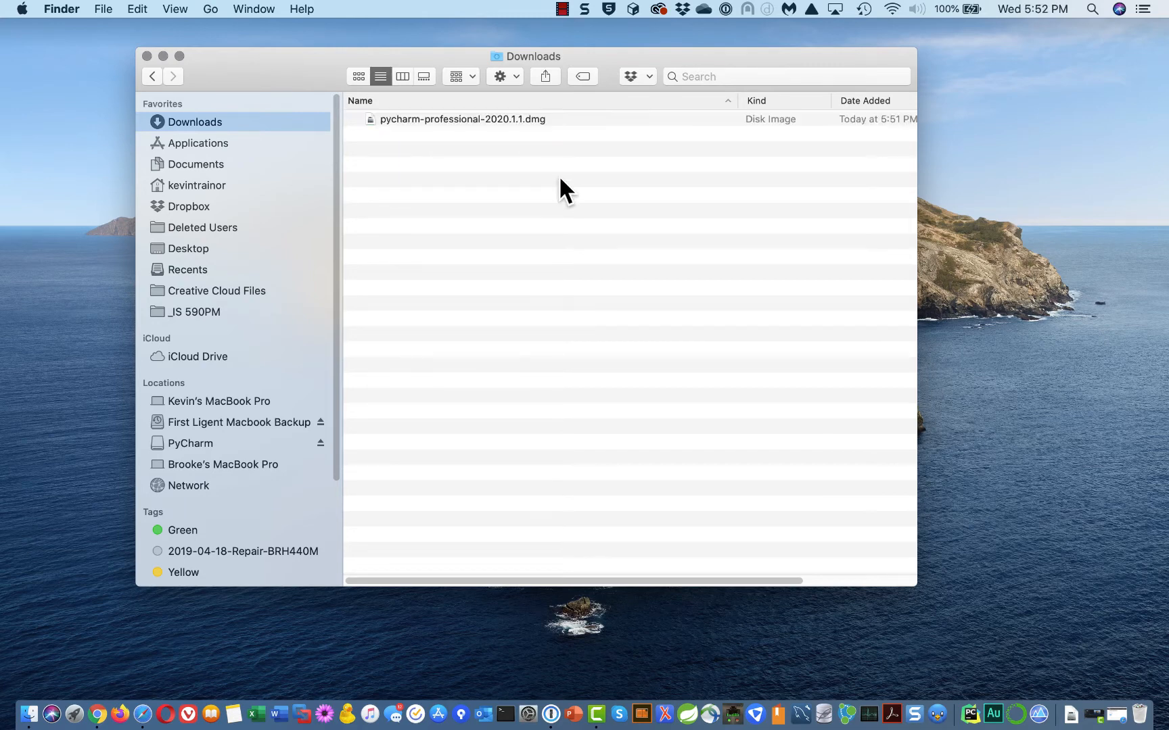
left_click(688, 115)
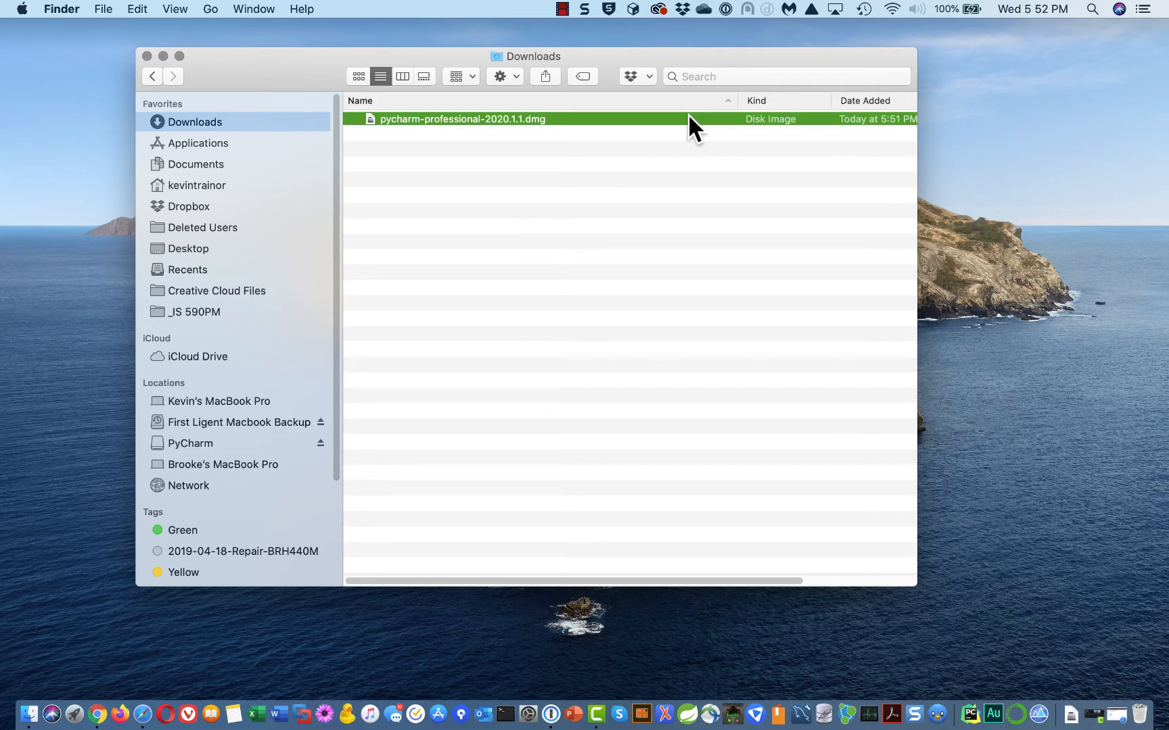
Mount pycharm-professional-2020.1.1.dmg and drag PyCharm onto the Applications folder to install it
double_click(688, 118)
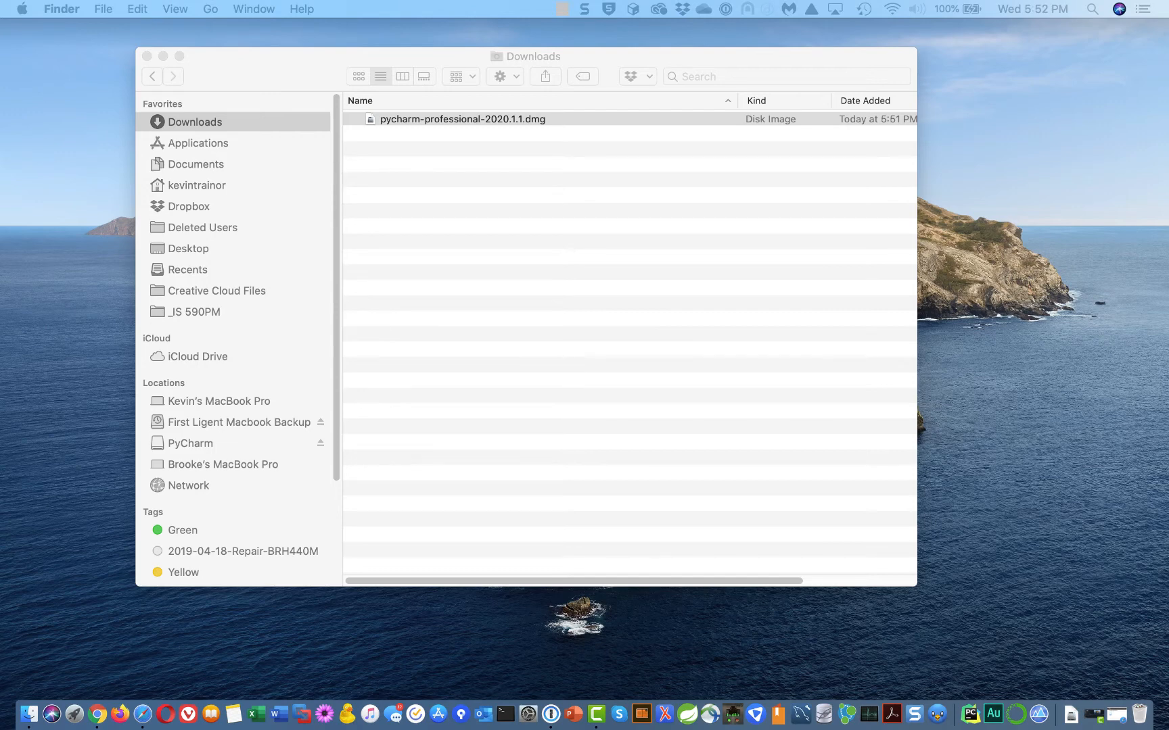
left_click_drag(991, 398, 543, 136)
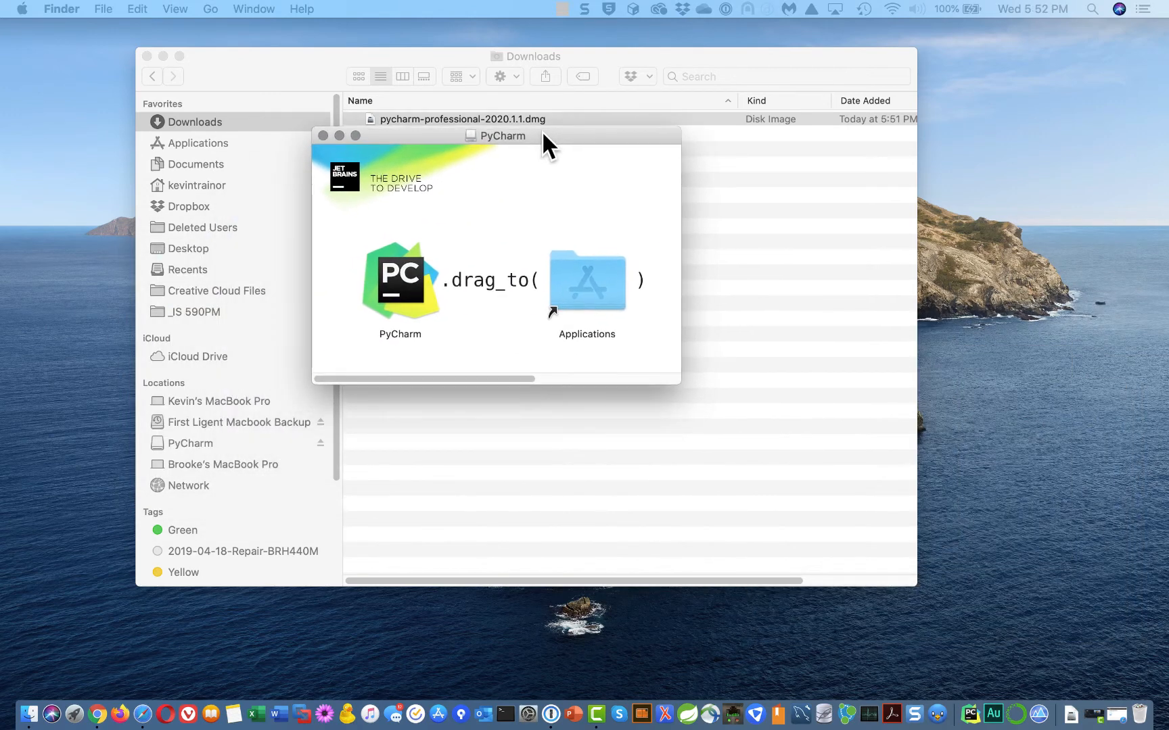
left_click(399, 288)
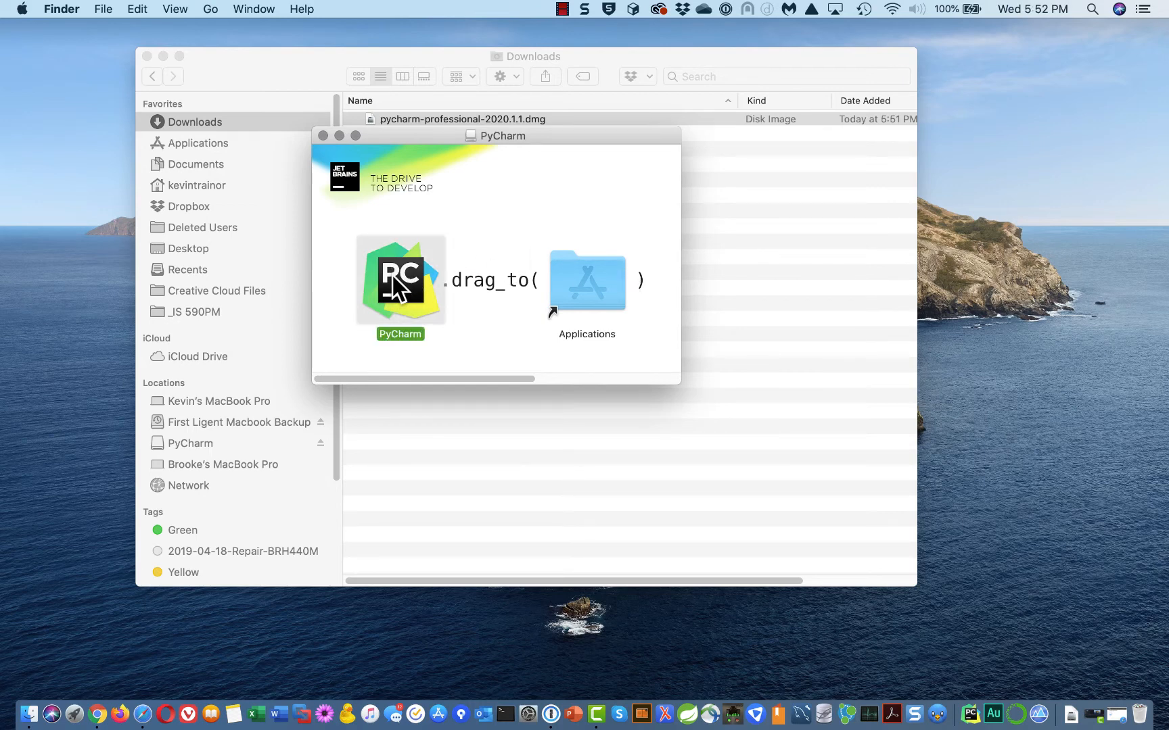
left_click_drag(399, 287, 588, 267)
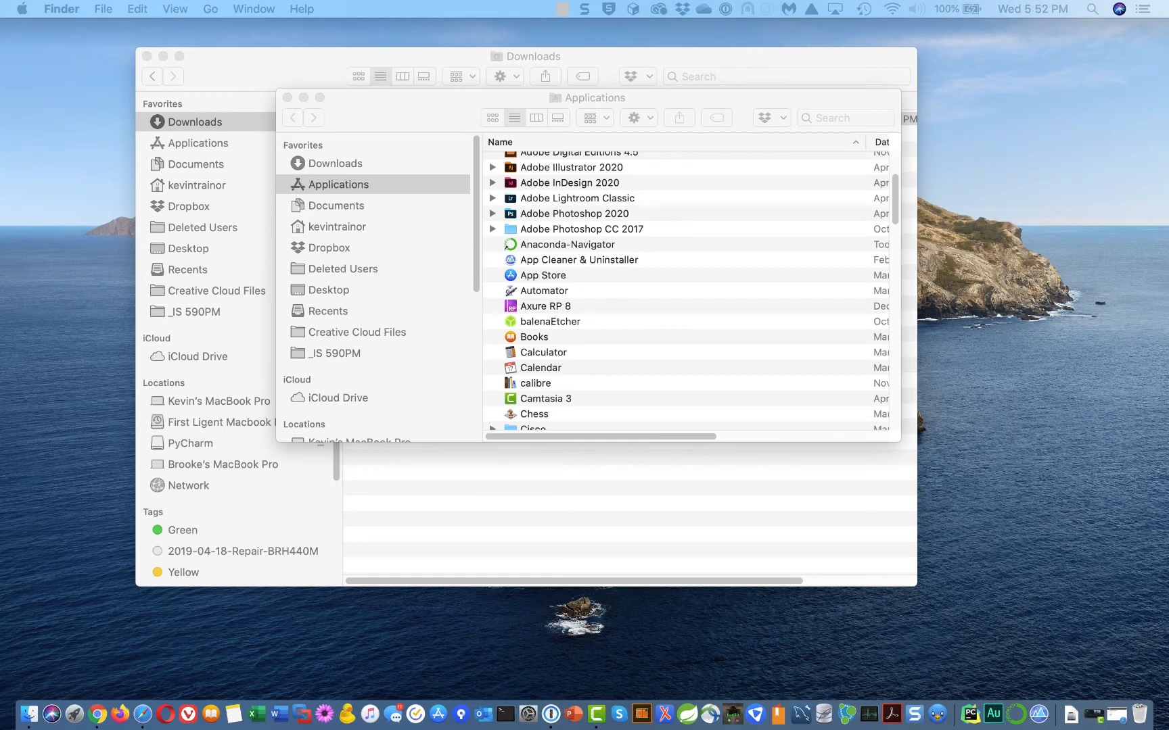
Replace the older PyCharm in Applications and let the 1.04 GB copy finish
left_click_drag(1024, 231, 605, 245)
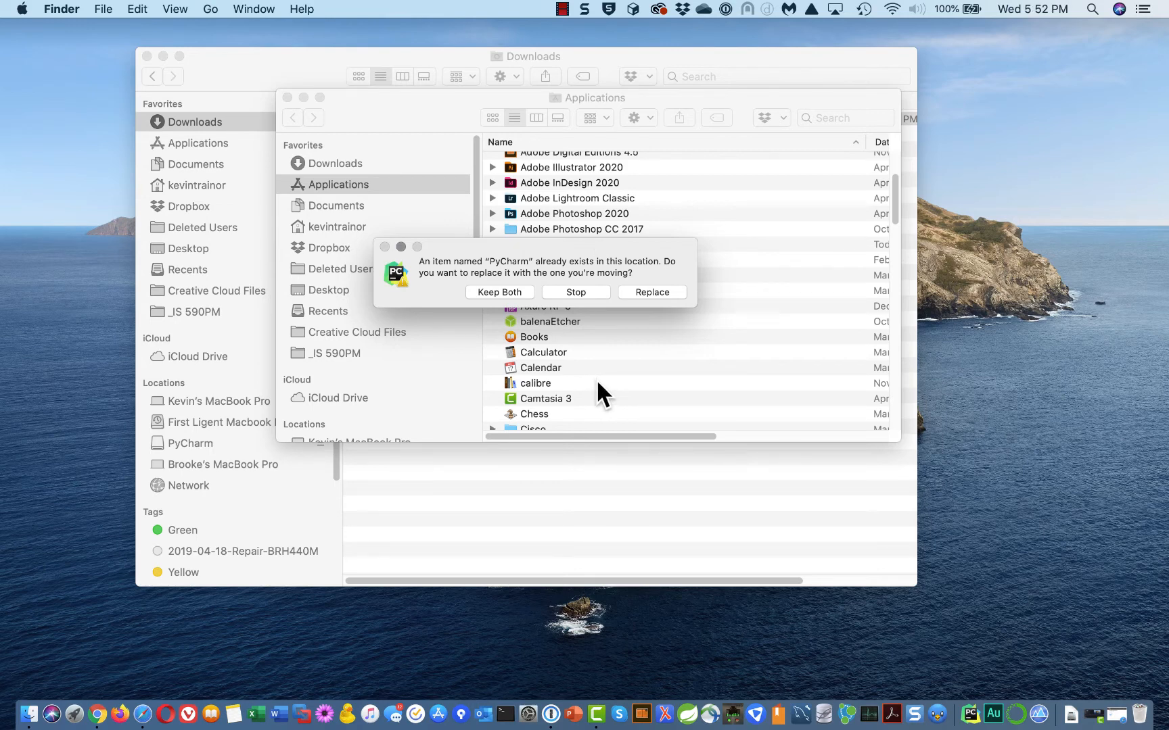
left_click(654, 289)
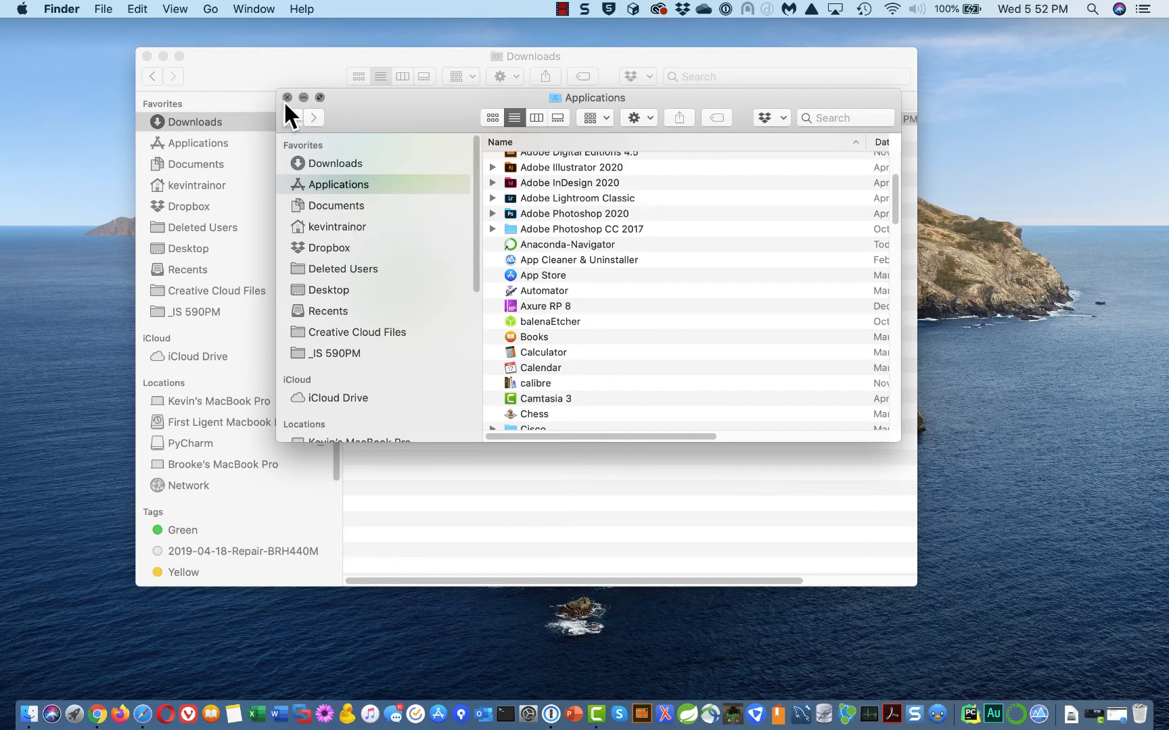
Move the Applications window to the upper left, enlarge it, and select PyCharm in its list
left_click_drag(358, 100, 139, 40)
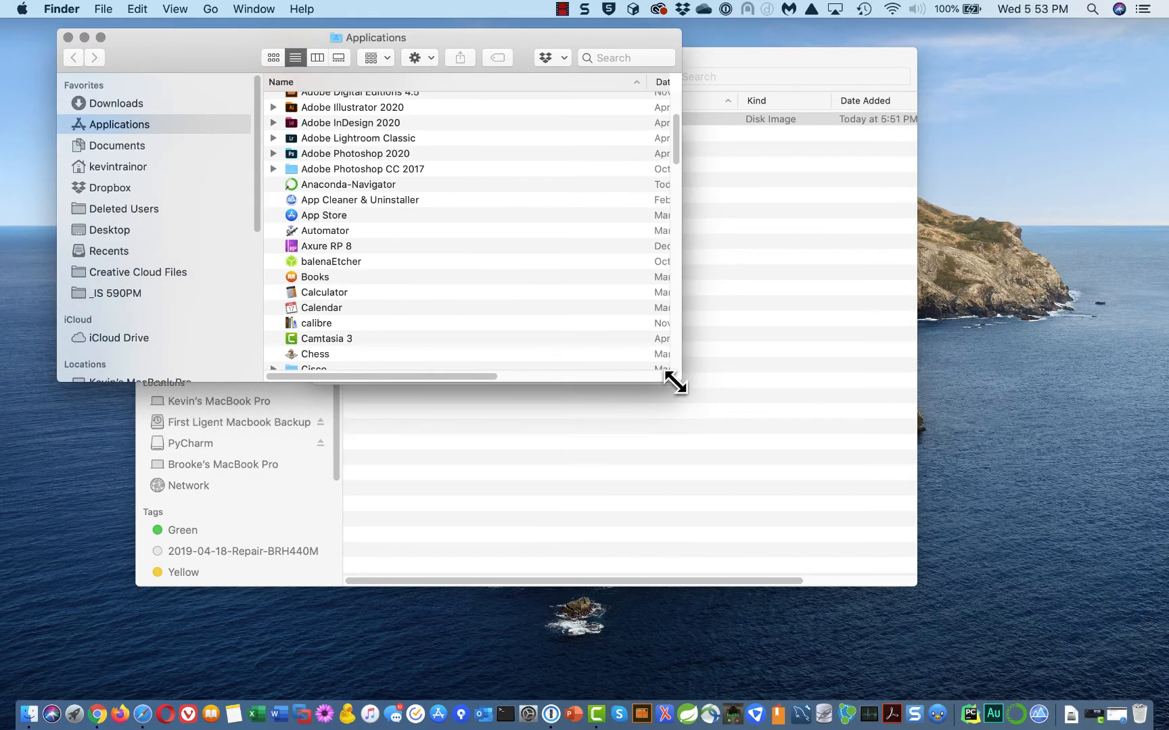
left_click_drag(684, 378, 831, 524)
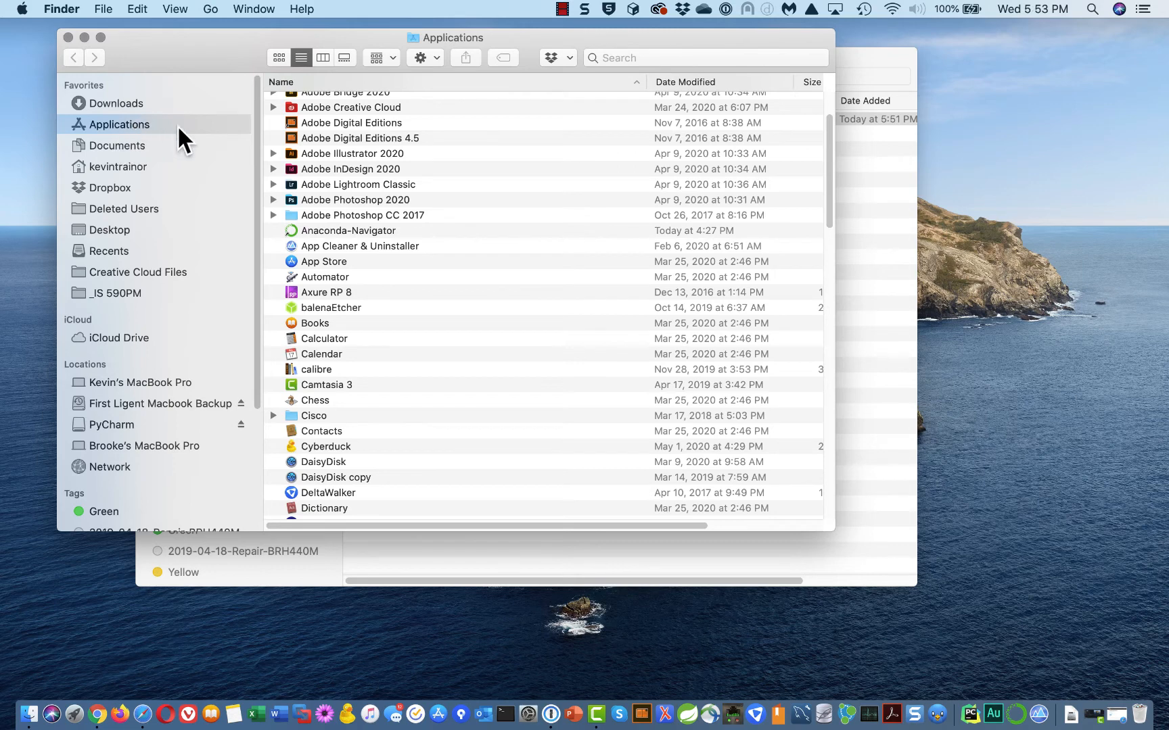
left_click(122, 105)
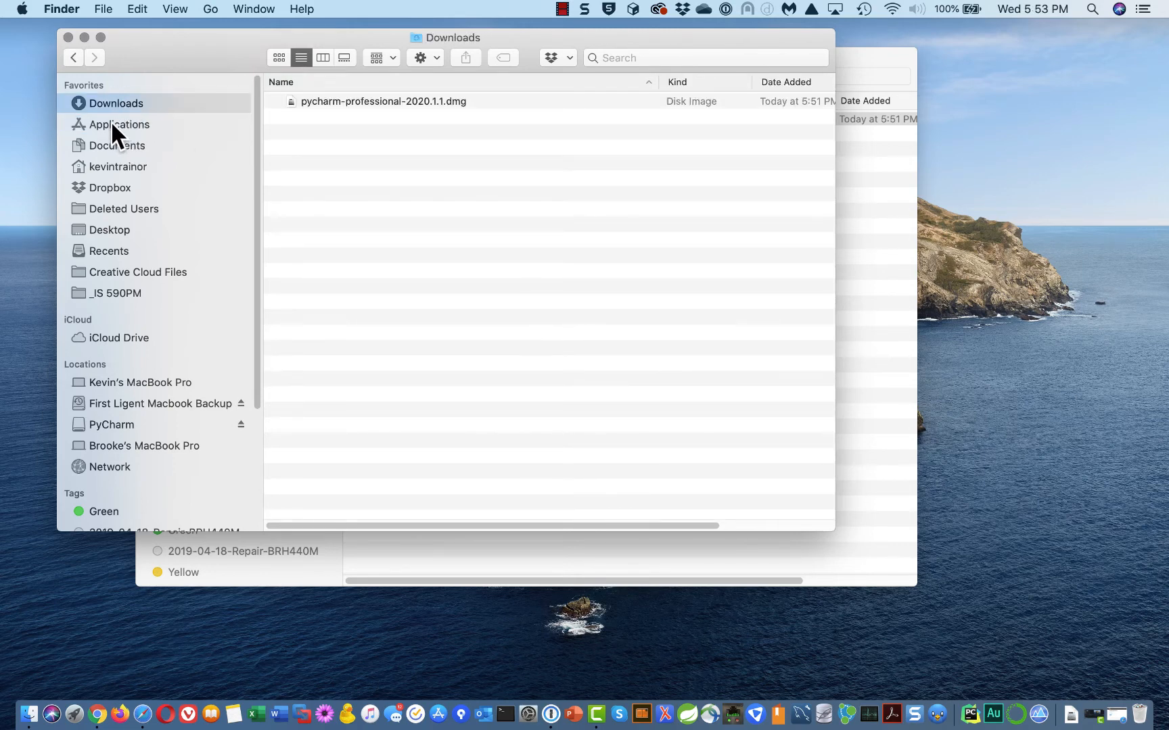
left_click(112, 124)
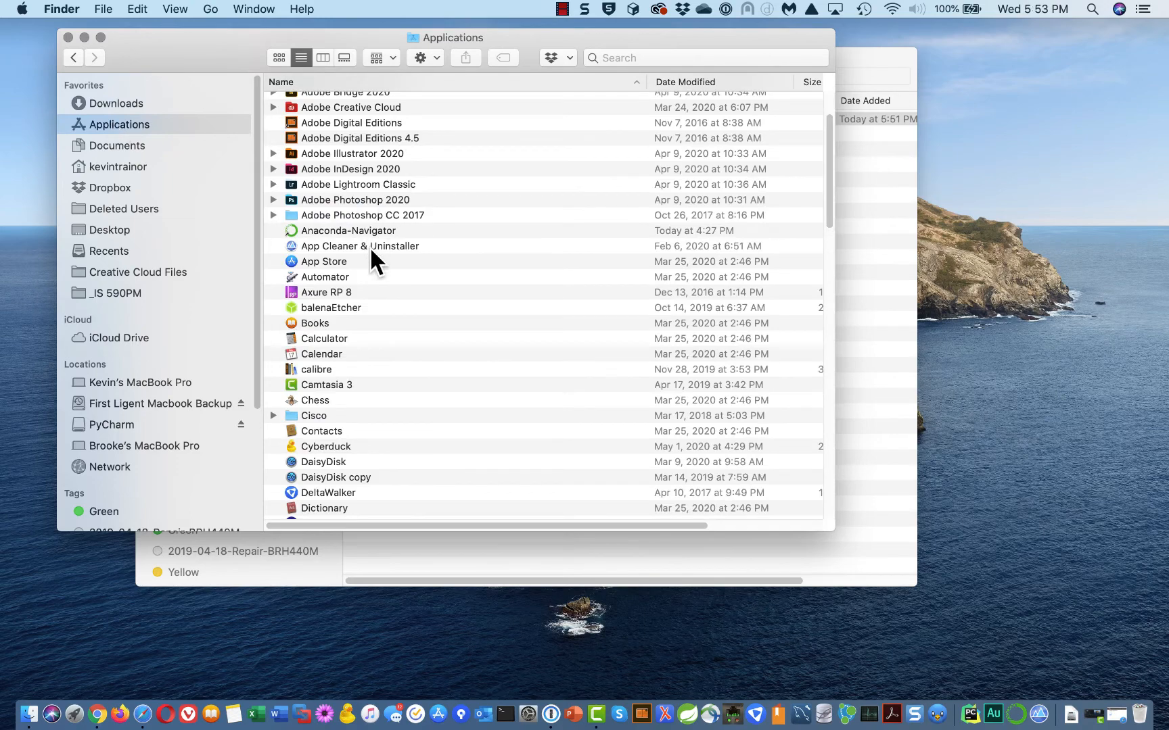
scroll(370, 250, "down", 10)
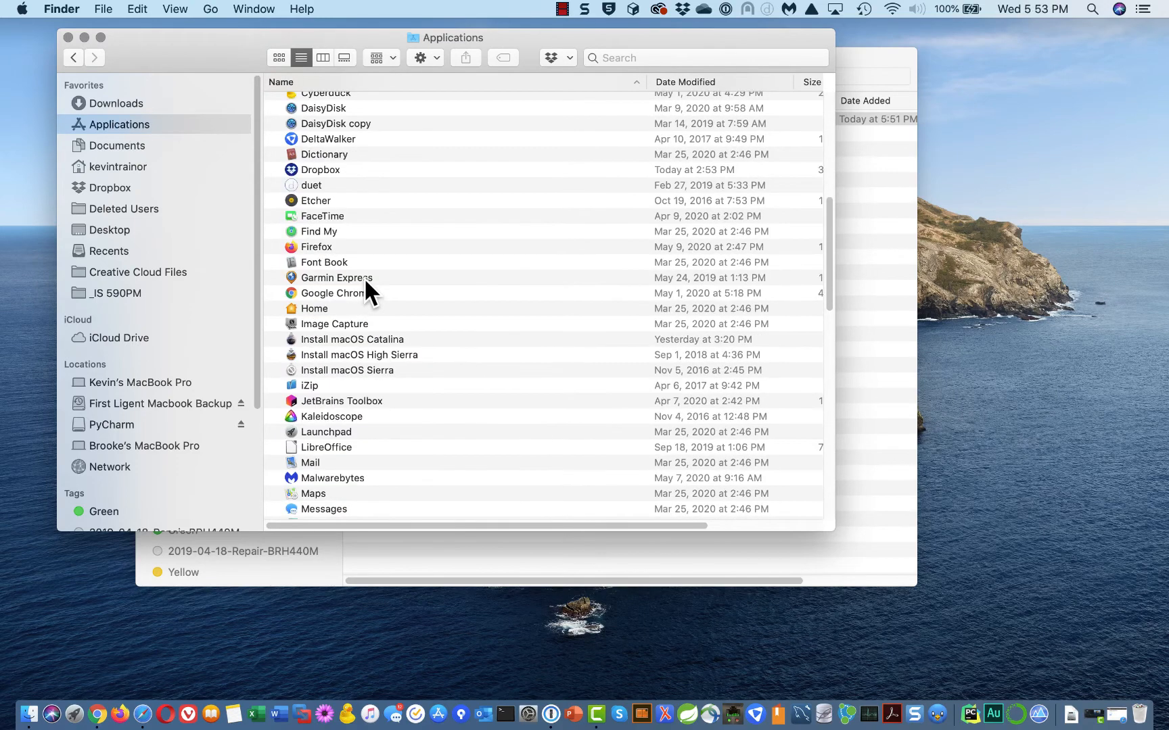
scroll(364, 278, "down", 8)
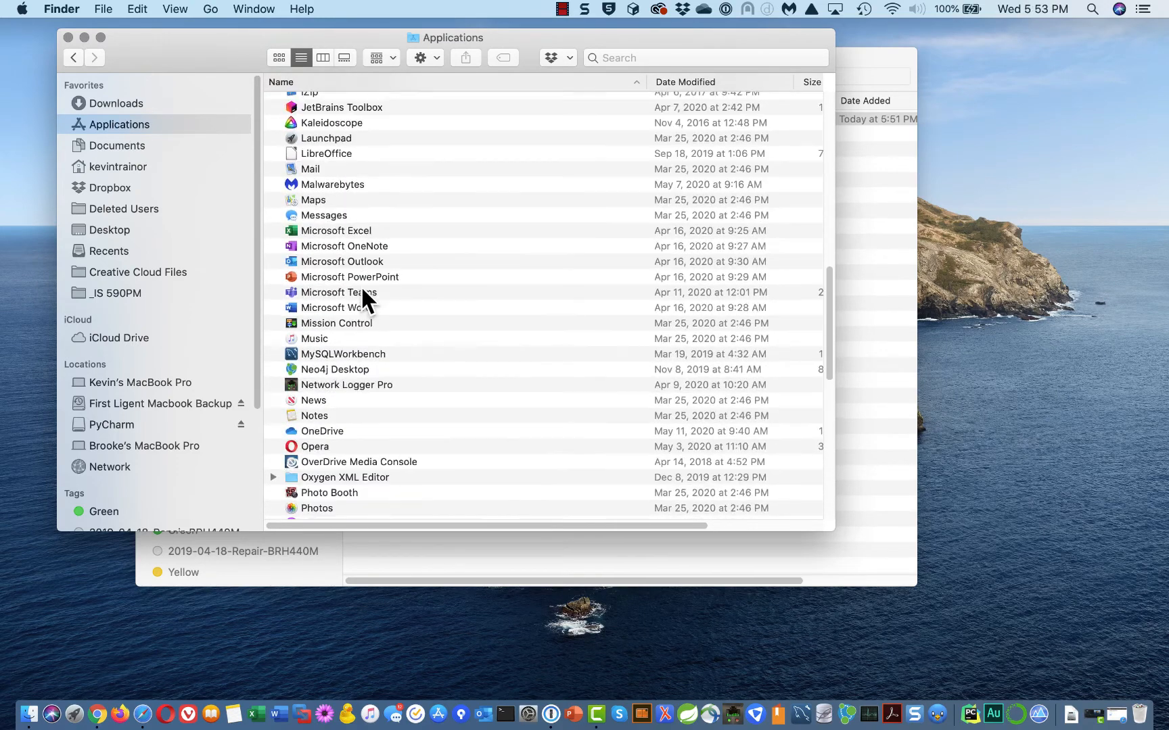
scroll(347, 299, "down", 4)
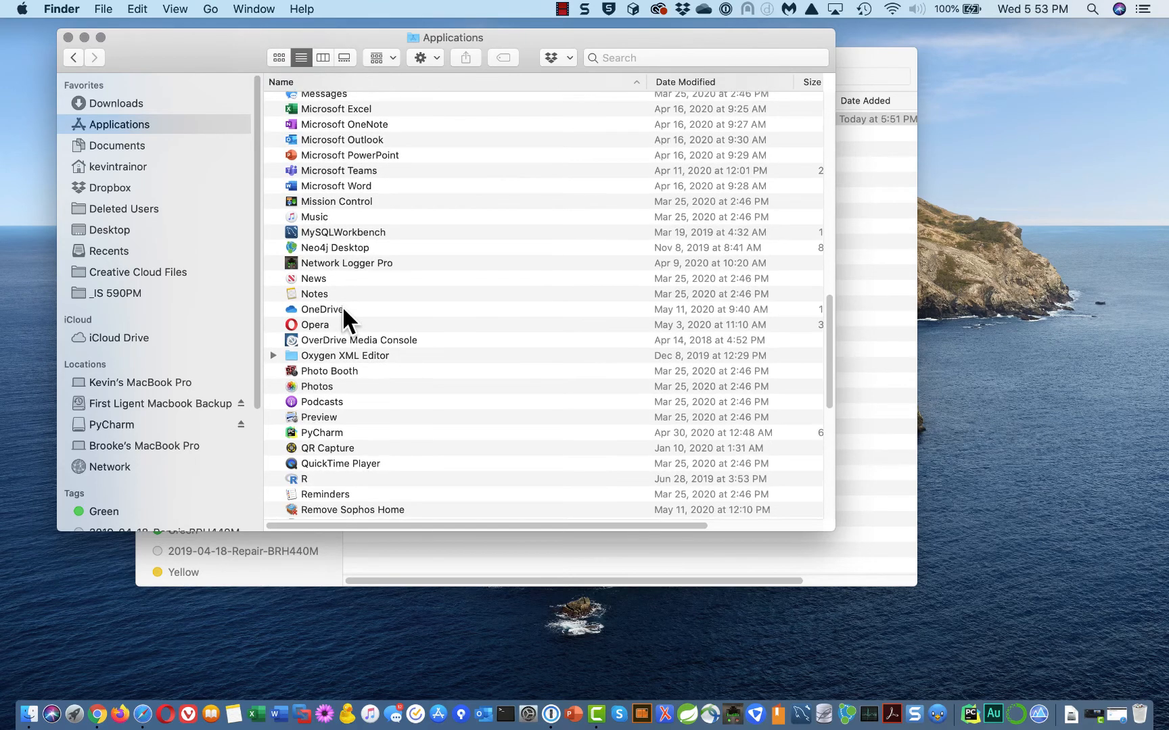
left_click(341, 433)
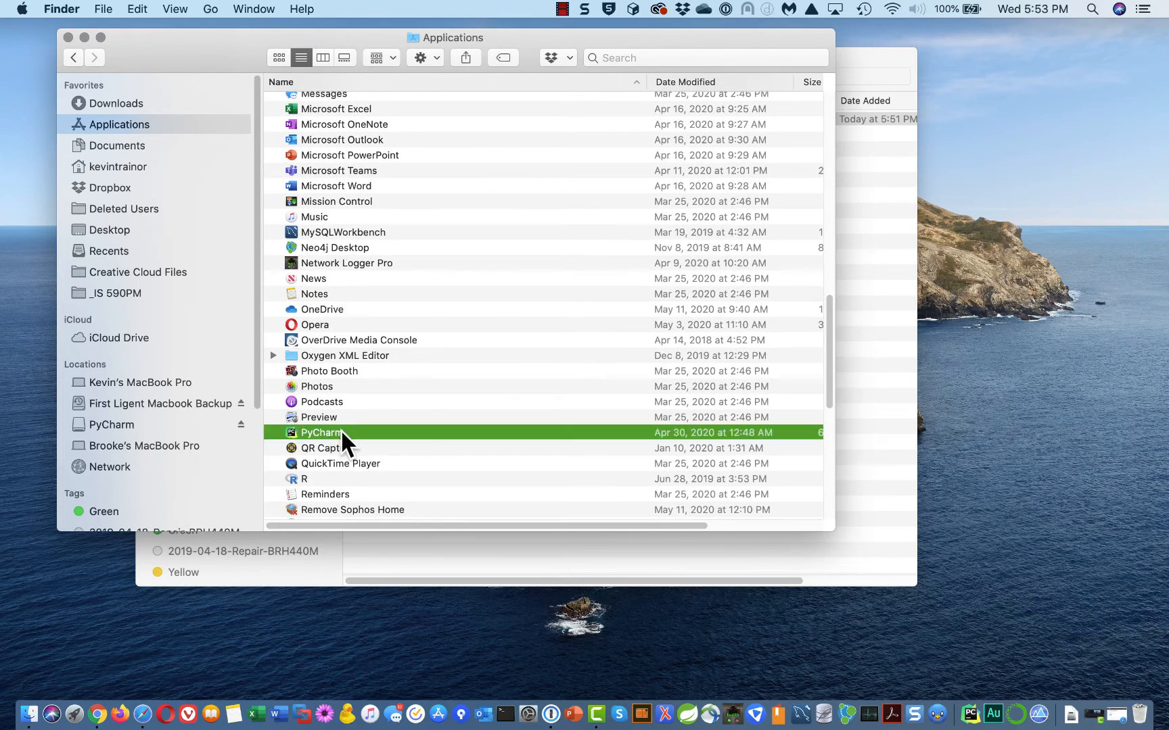
Launch PyCharm 2020.1.1 from Applications and place its Welcome window at the centre-left
double_click(378, 431)
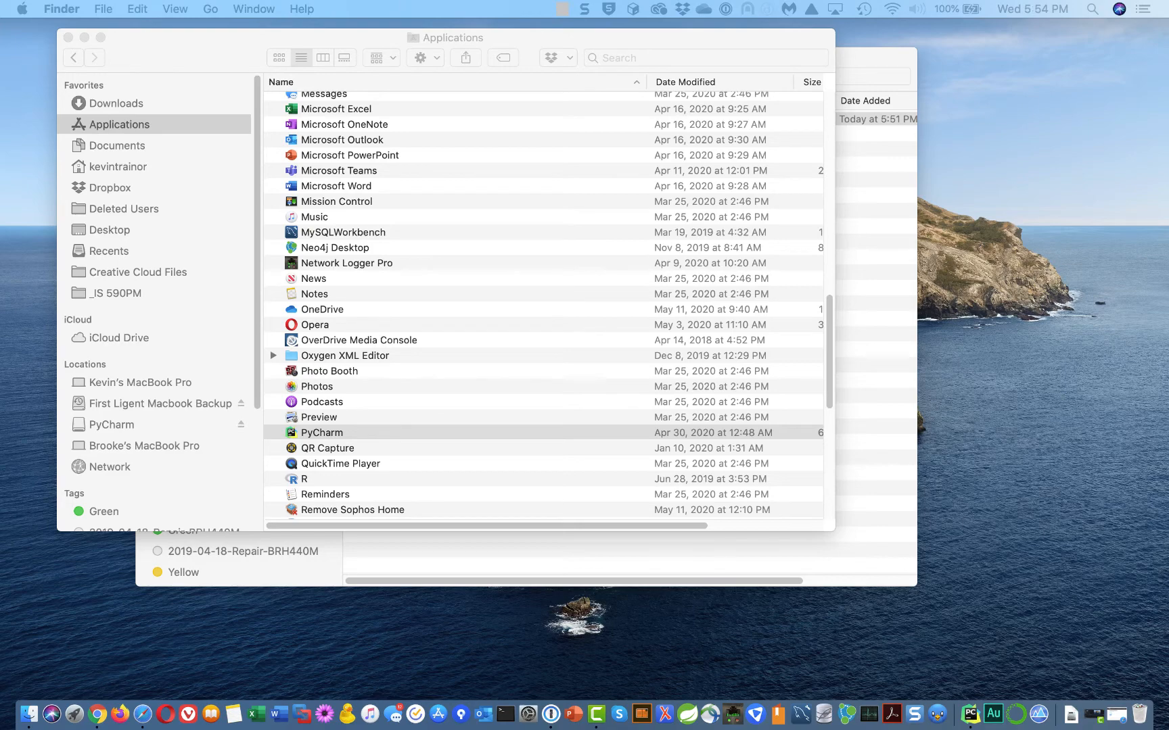
left_click_drag(1038, 53, 349, 169)
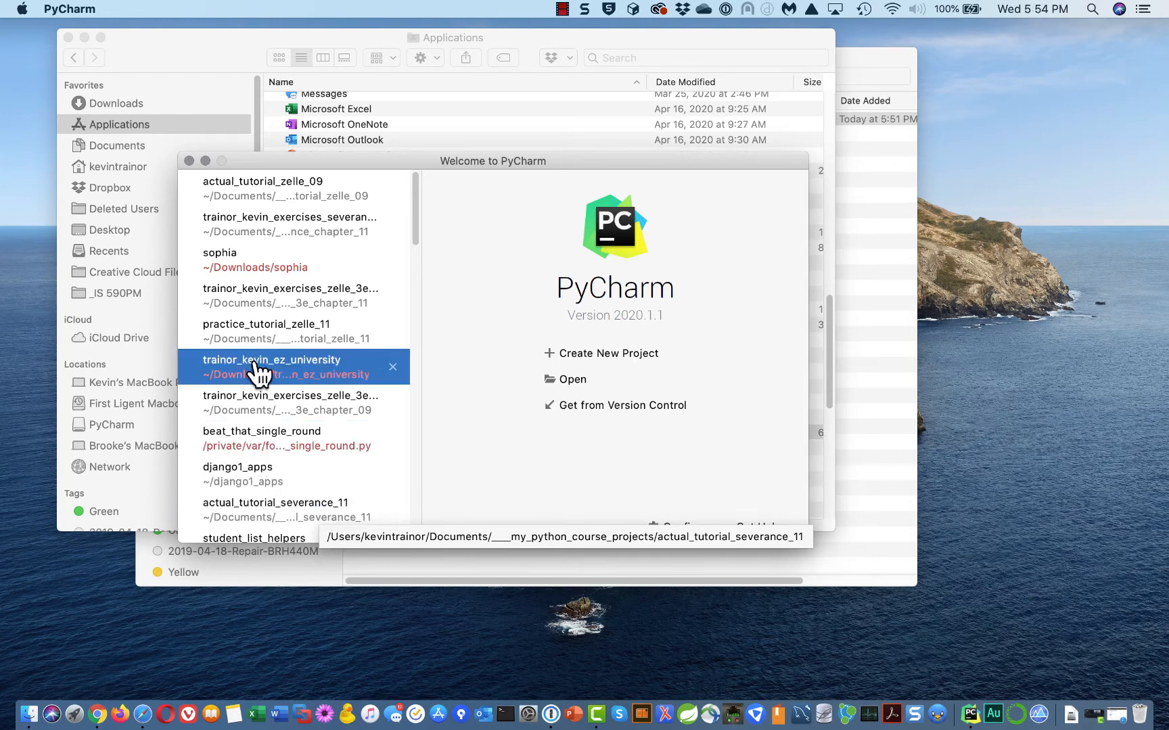
Set PyCharm to Keep in Dock from its Dock icon's Options menu
right_click(968, 713)
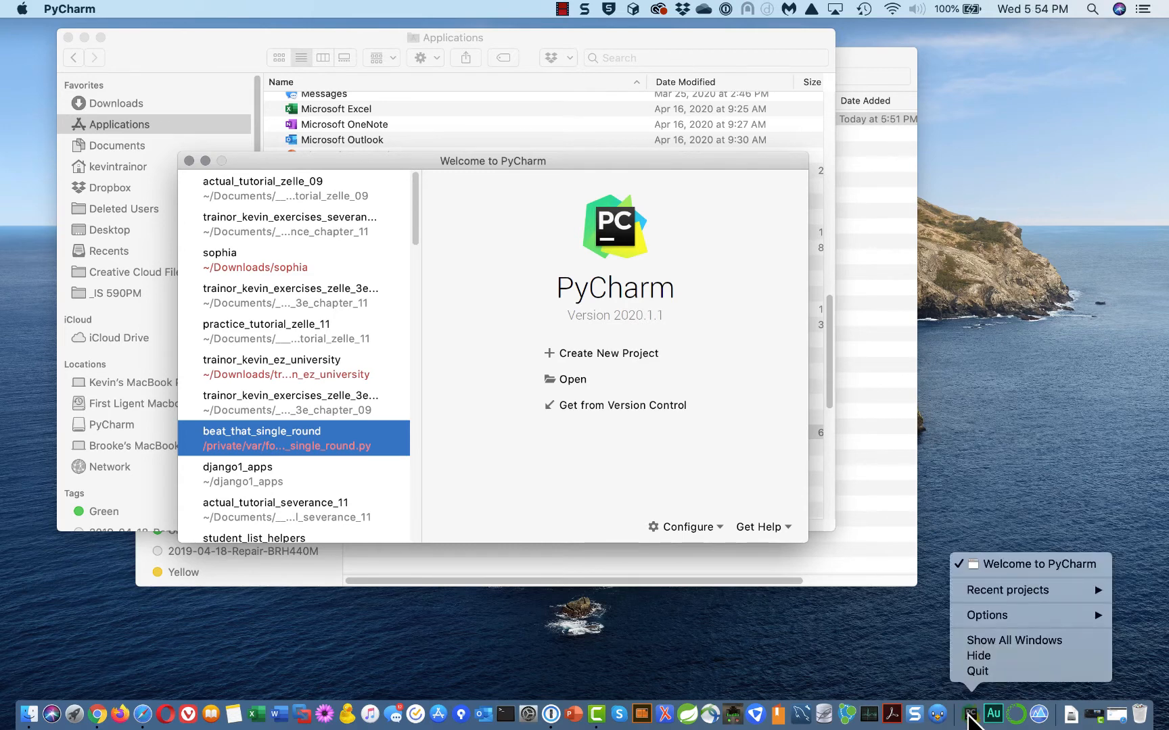
mouse_move(992, 614)
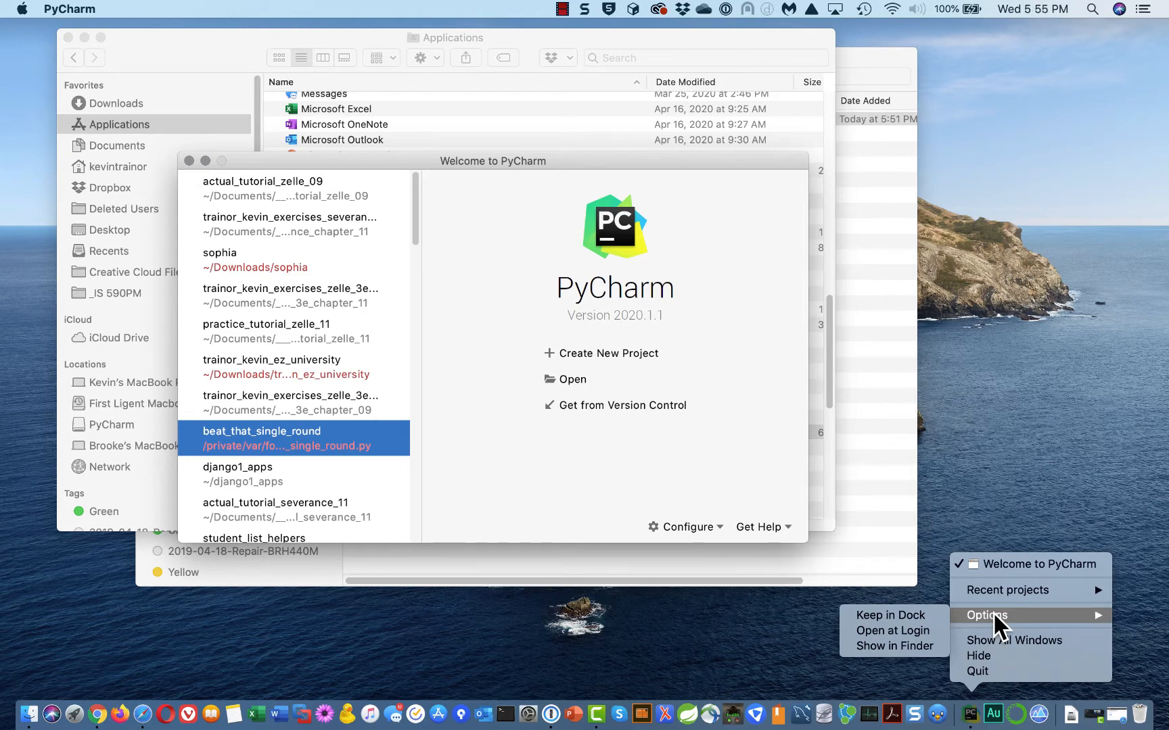
left_click(910, 610)
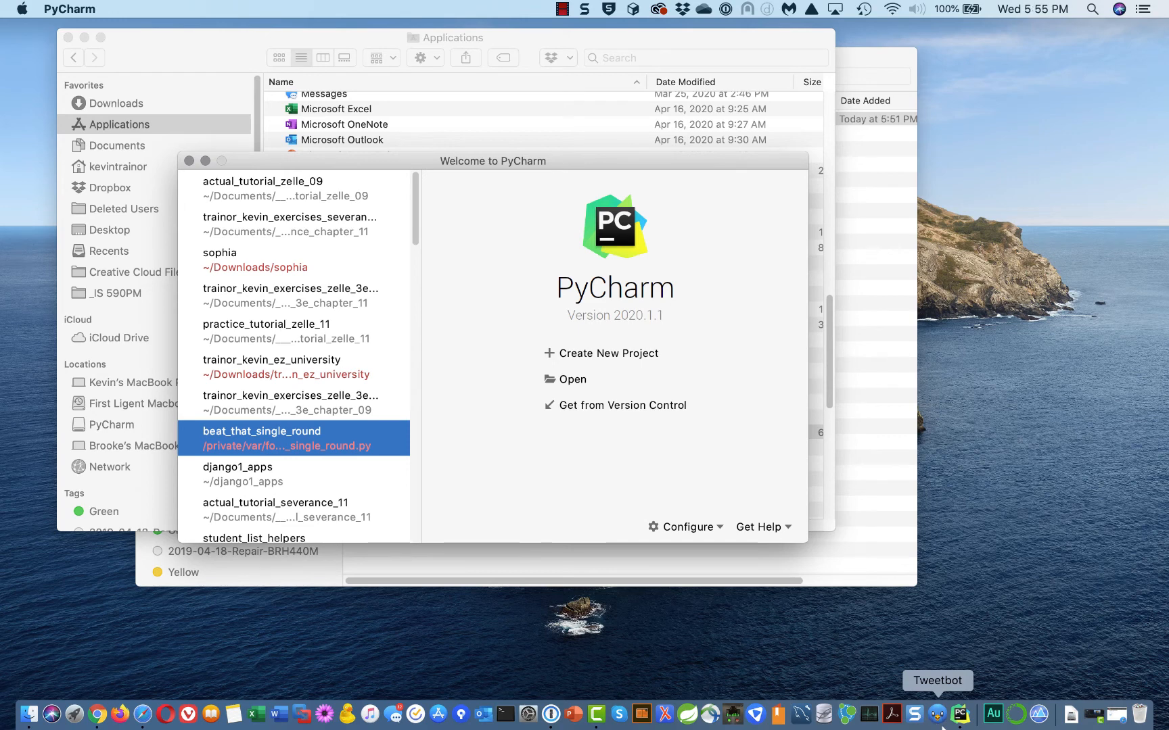
Quit PyCharm by closing the Welcome window, then relaunch it from the Dock
left_click(312, 195)
left_click(188, 161)
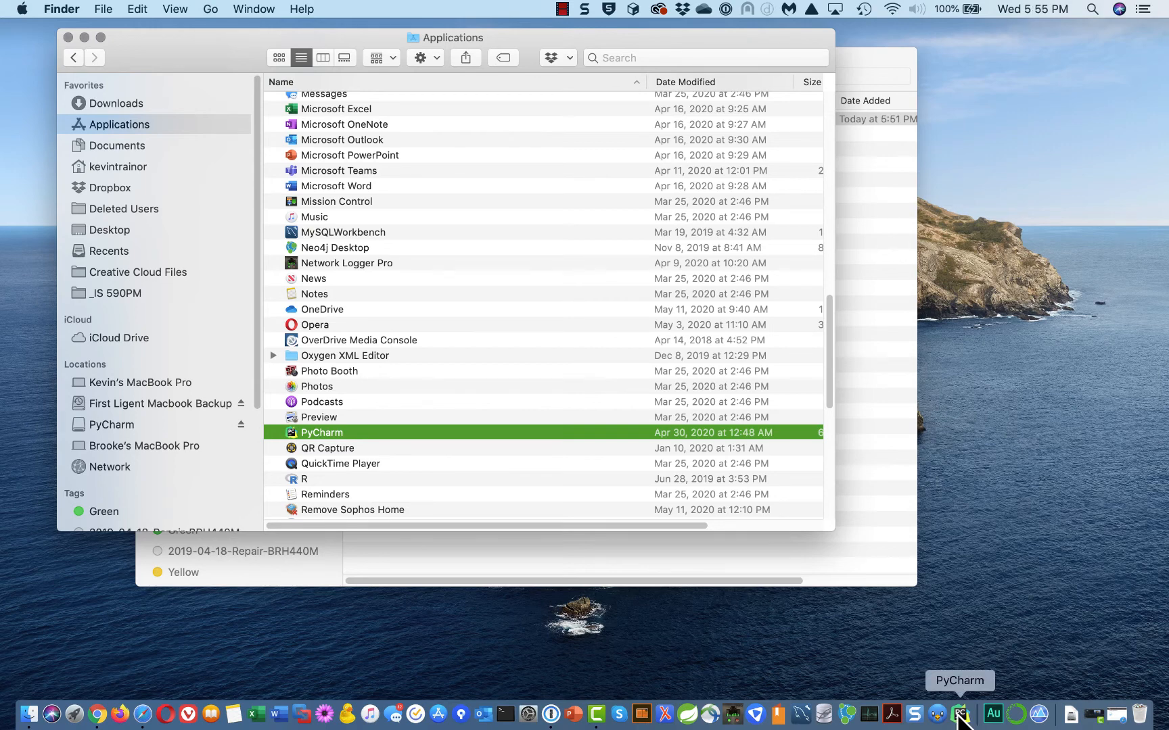
left_click(960, 716)
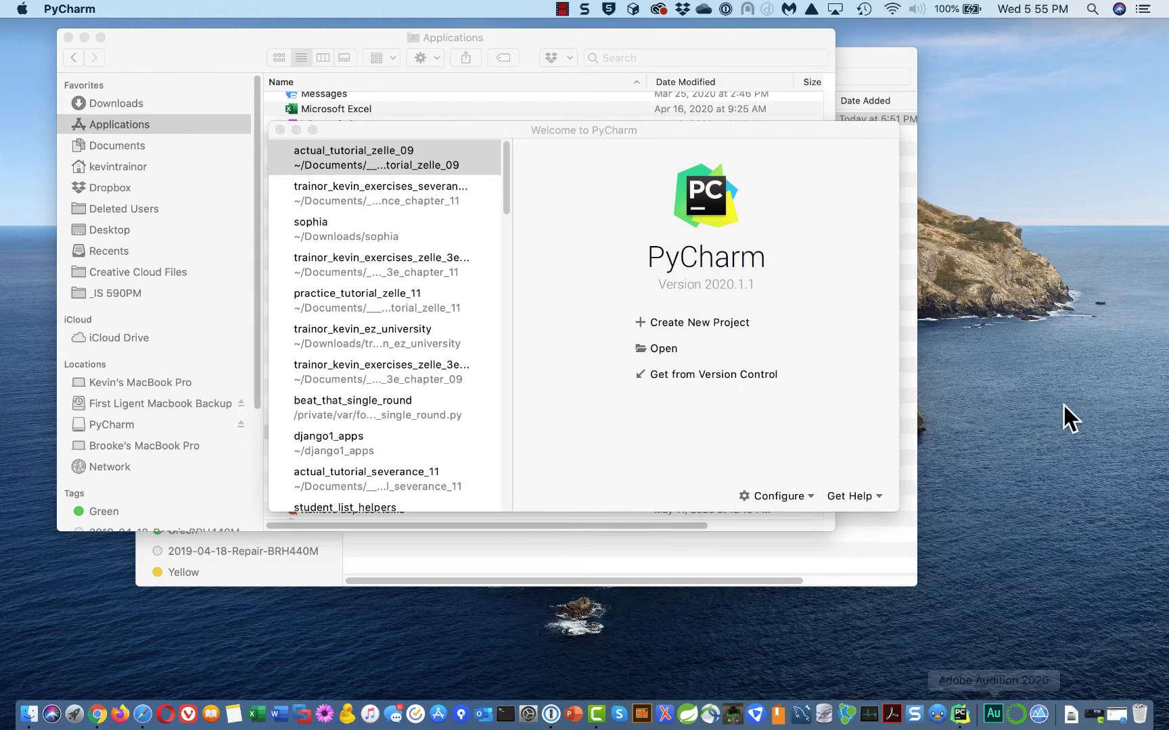
Start a Pure Python project, select 'untitled' in its location, and collapse the interpreter settings
left_click(716, 325)
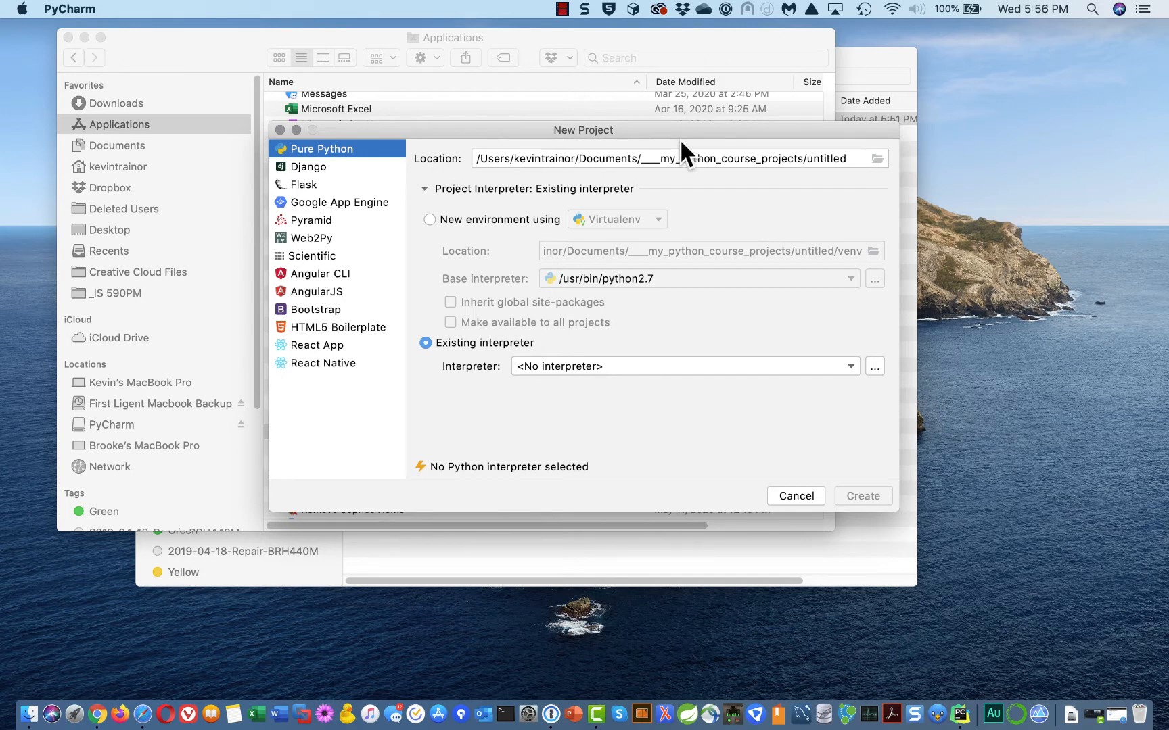
left_click(852, 158)
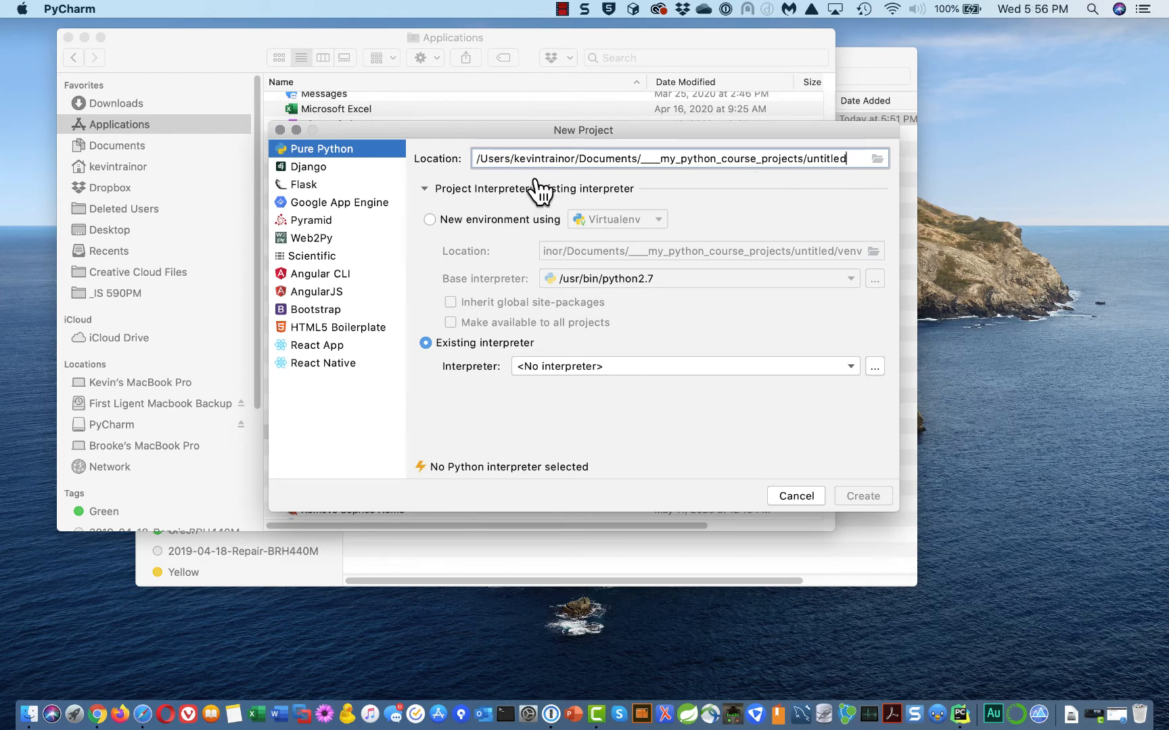
left_click(544, 158)
double_click(829, 158)
left_click(848, 189)
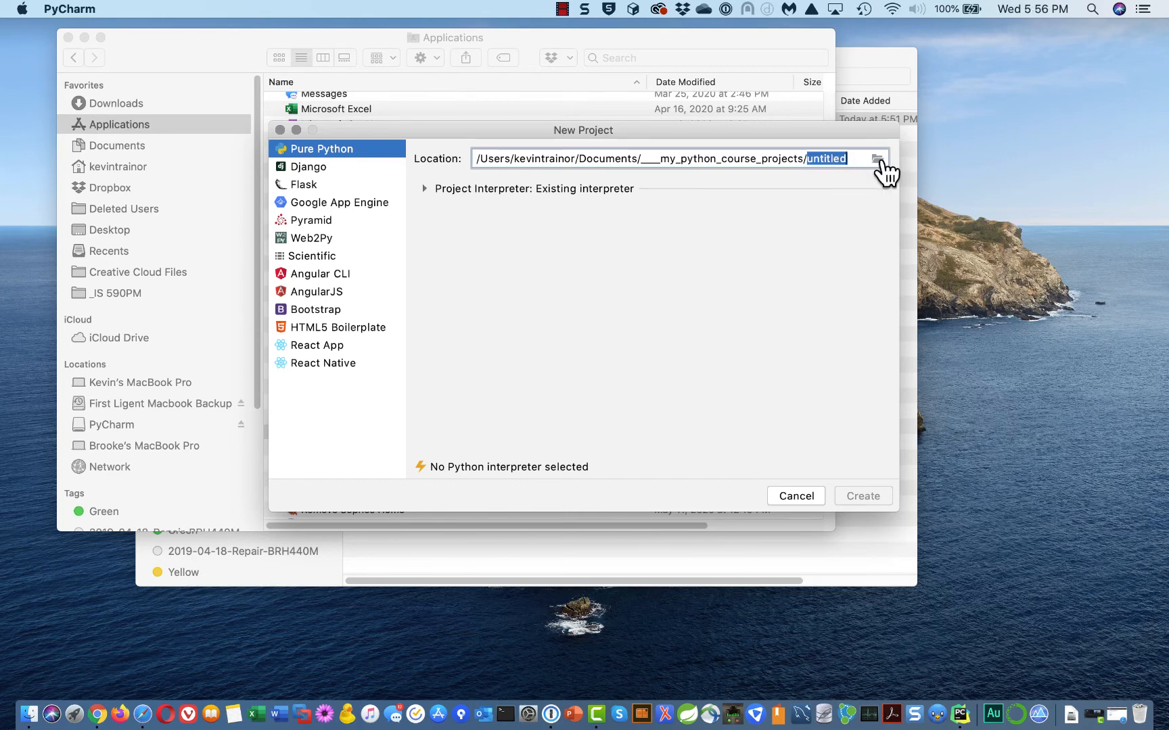
left_click(877, 159)
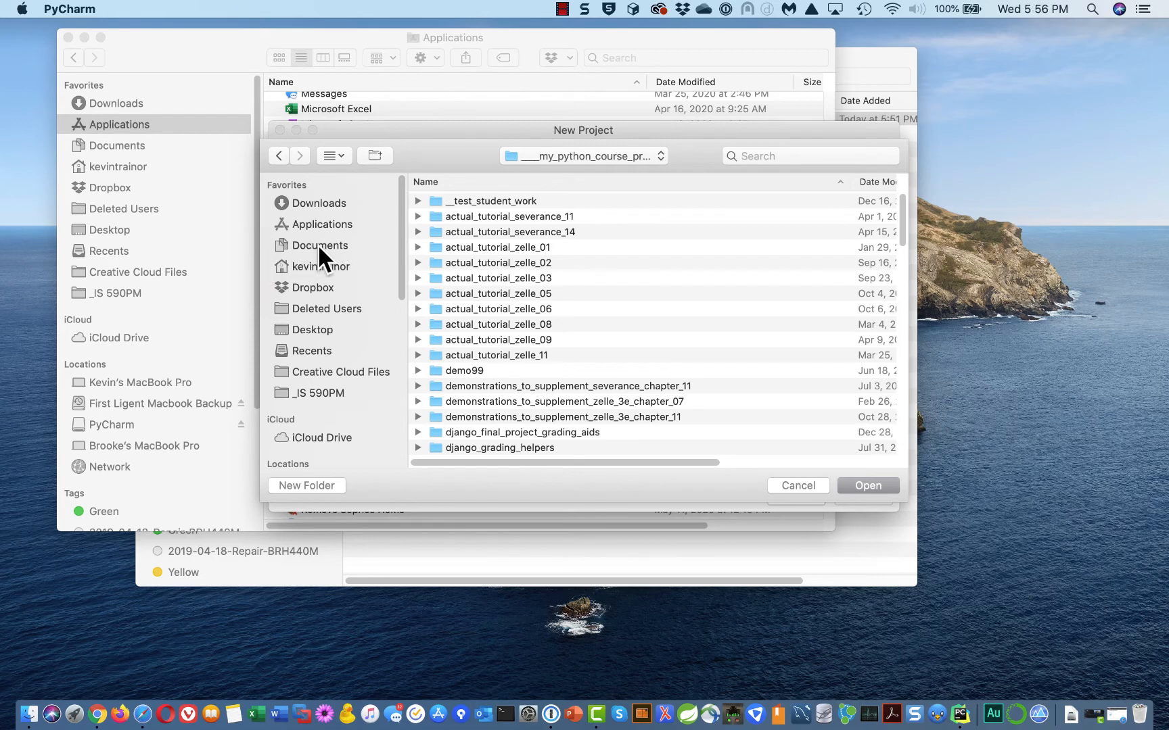
left_click(806, 484)
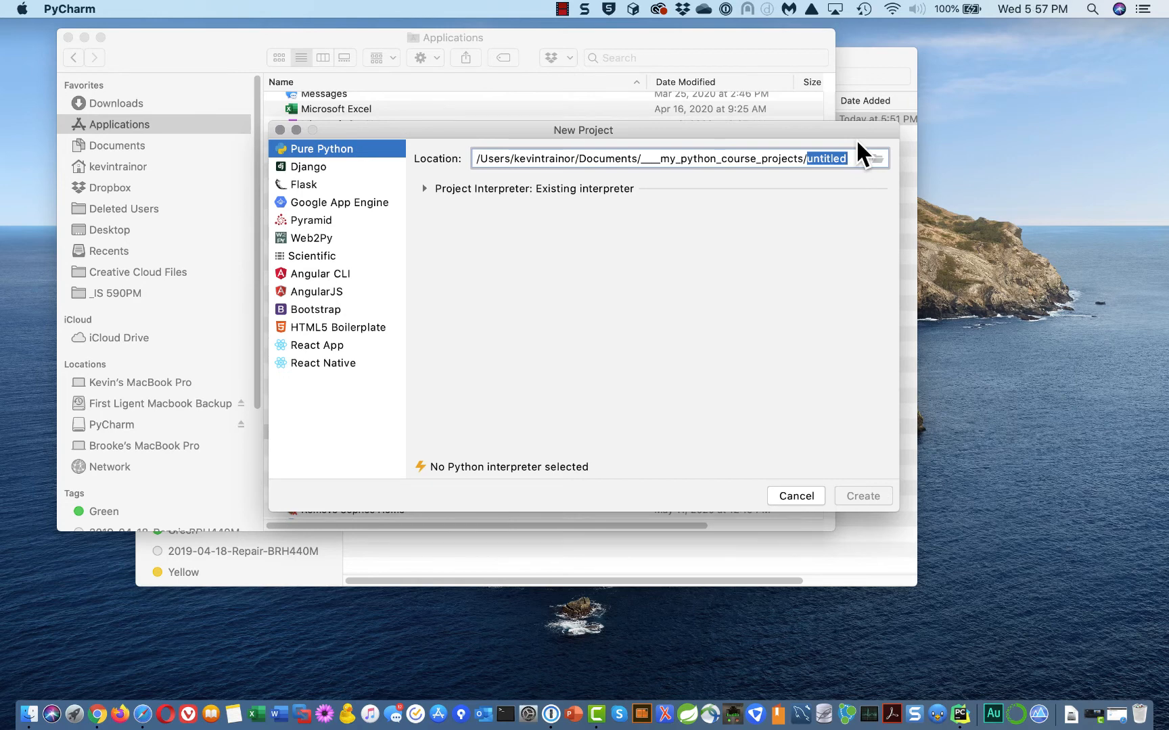
Replace 'untitled' at the end of the project location with my_first_python_project_3
left_click(852, 157)
key("BackSpace")
key("BackSpace")
key("BackSpace")
key("BackSpace")
key("BackSpace")
key("BackSpace")
key("BackSpace")
key("BackSpace")
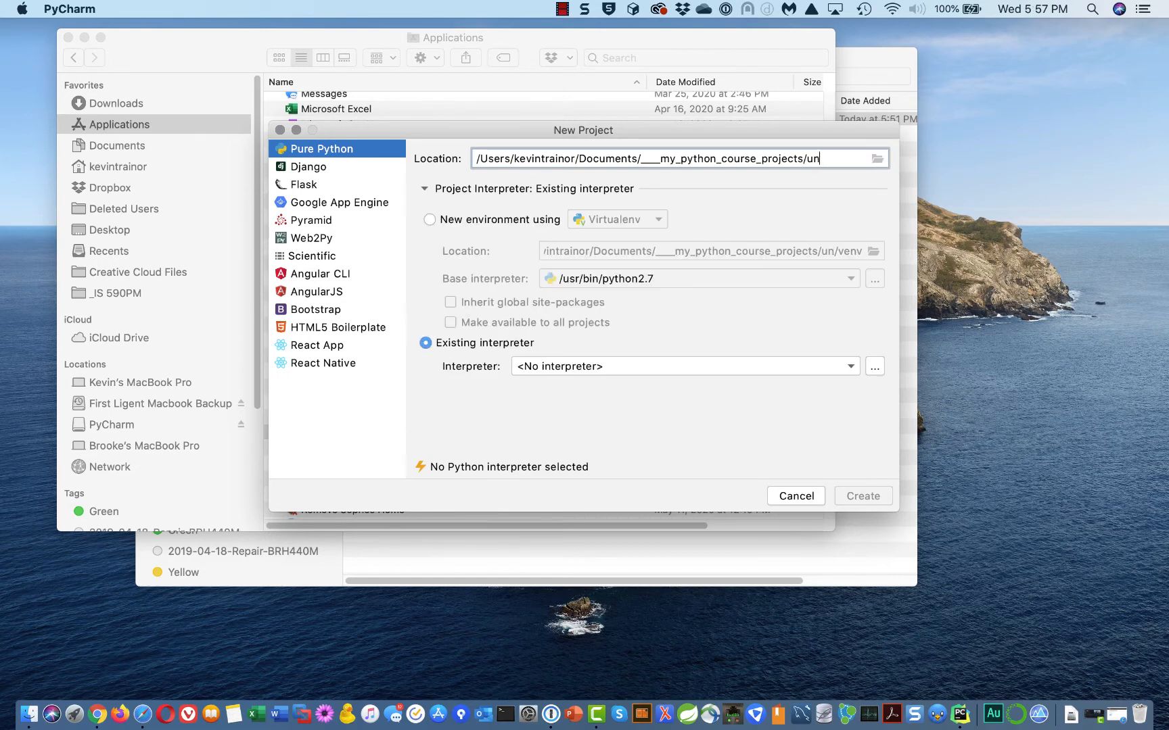
type("u")
key("BackSpace")
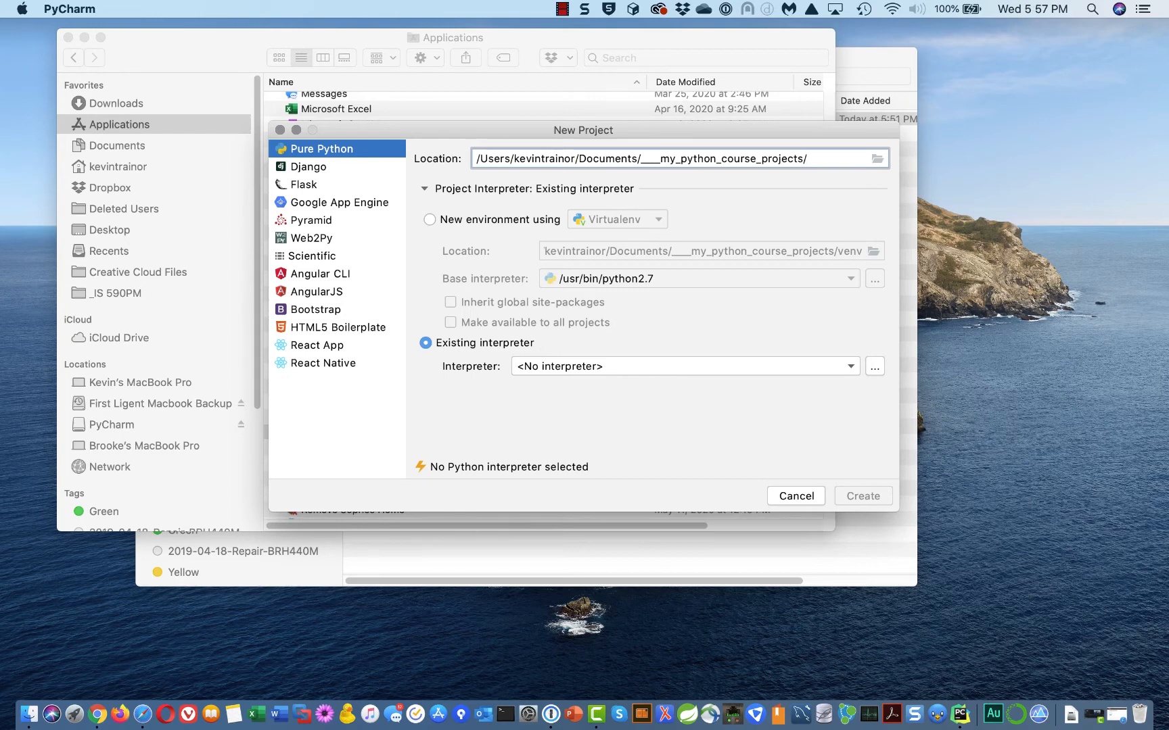
type("my")
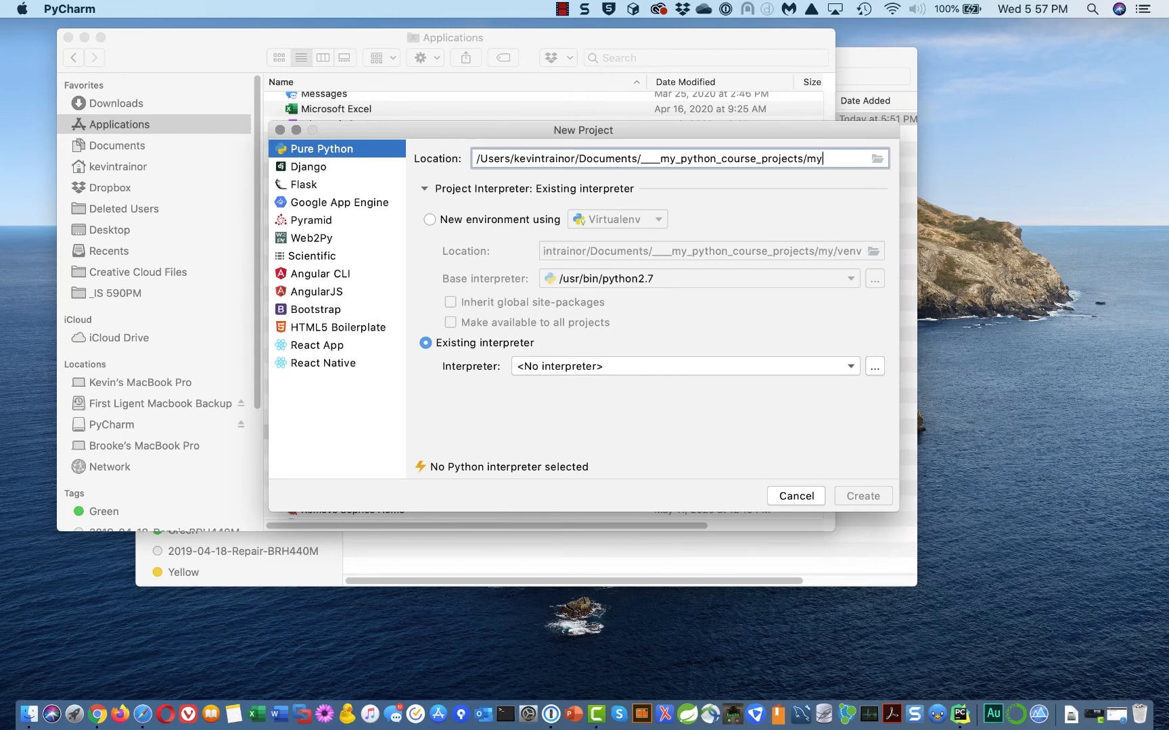
type("_firs")
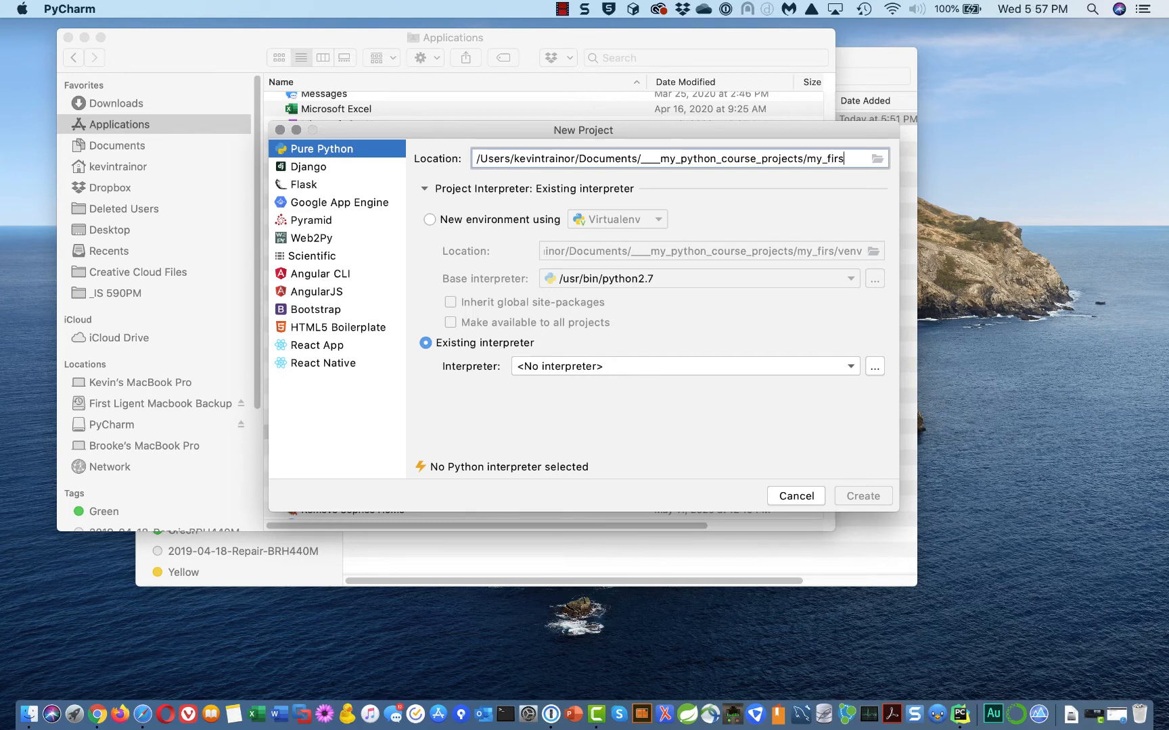
type("t_pyth")
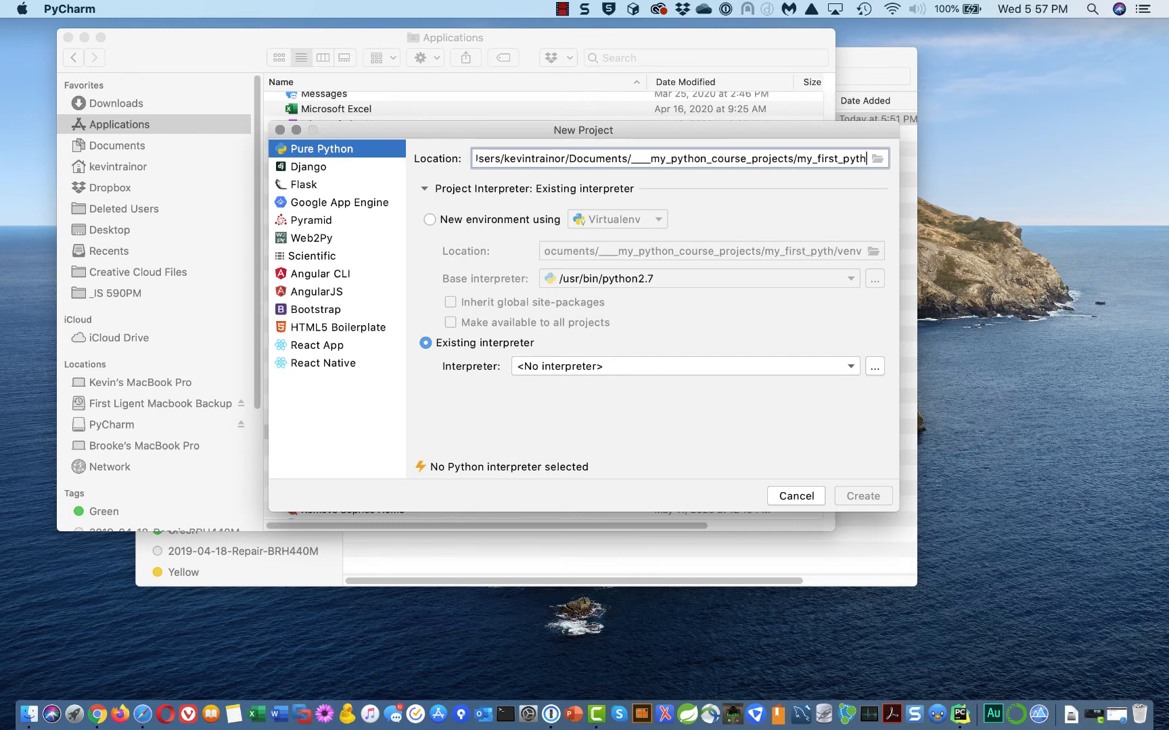
type("on_pr")
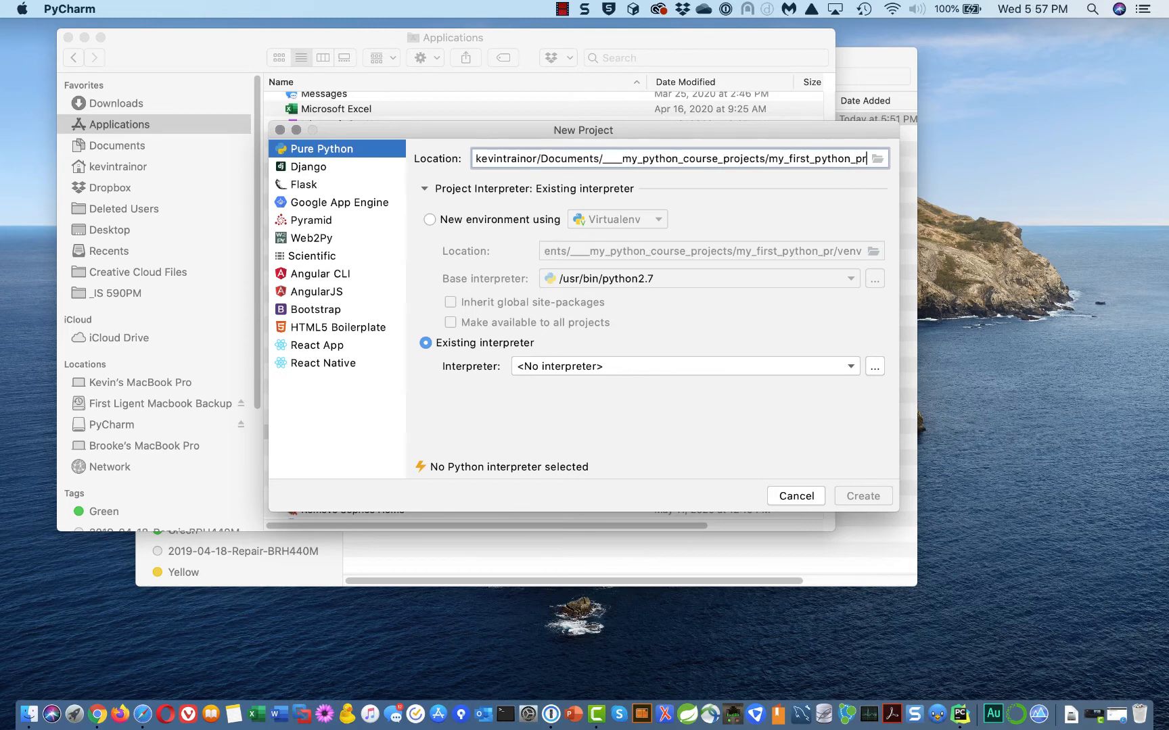
type("oject")
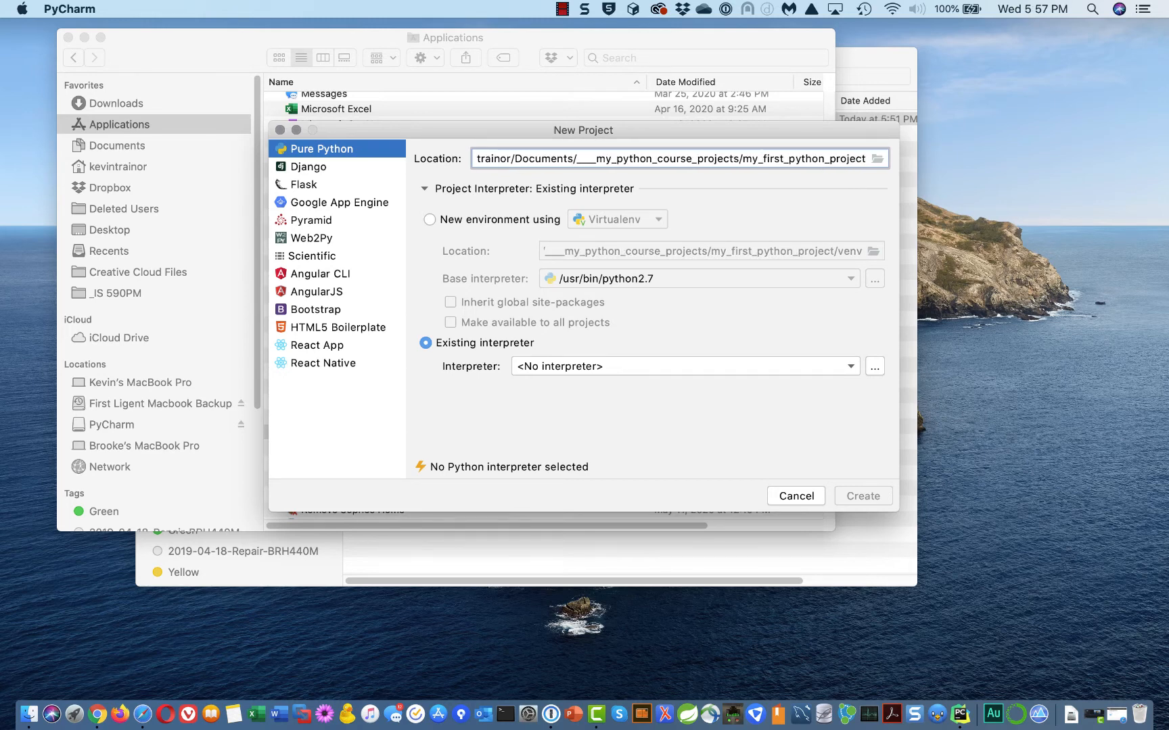
type("_")
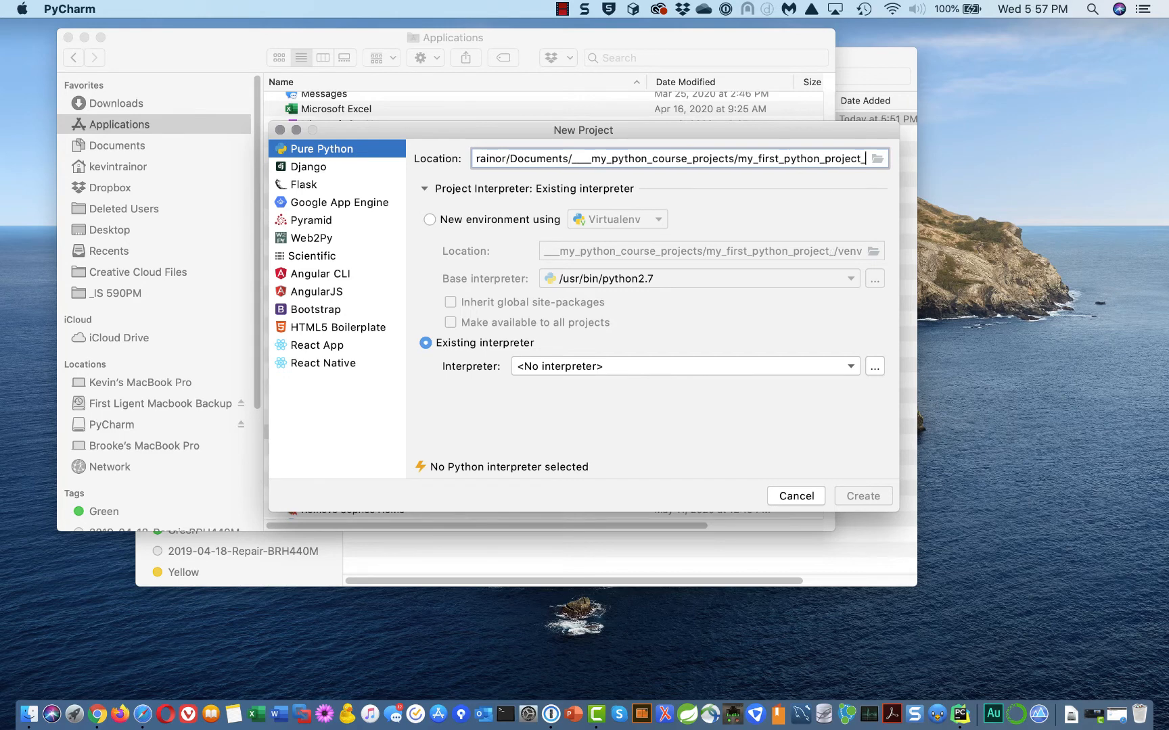
type("3")
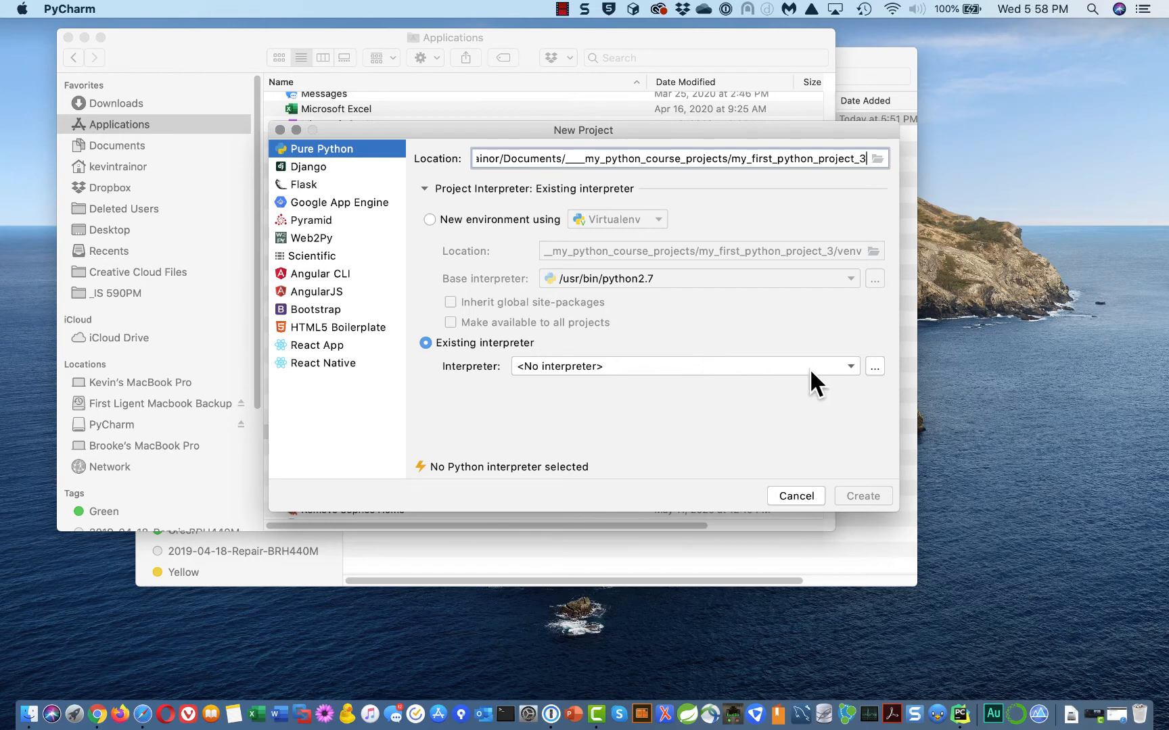
Add a Conda Environment interpreter and browse the file system for its Python executable
left_click(850, 365)
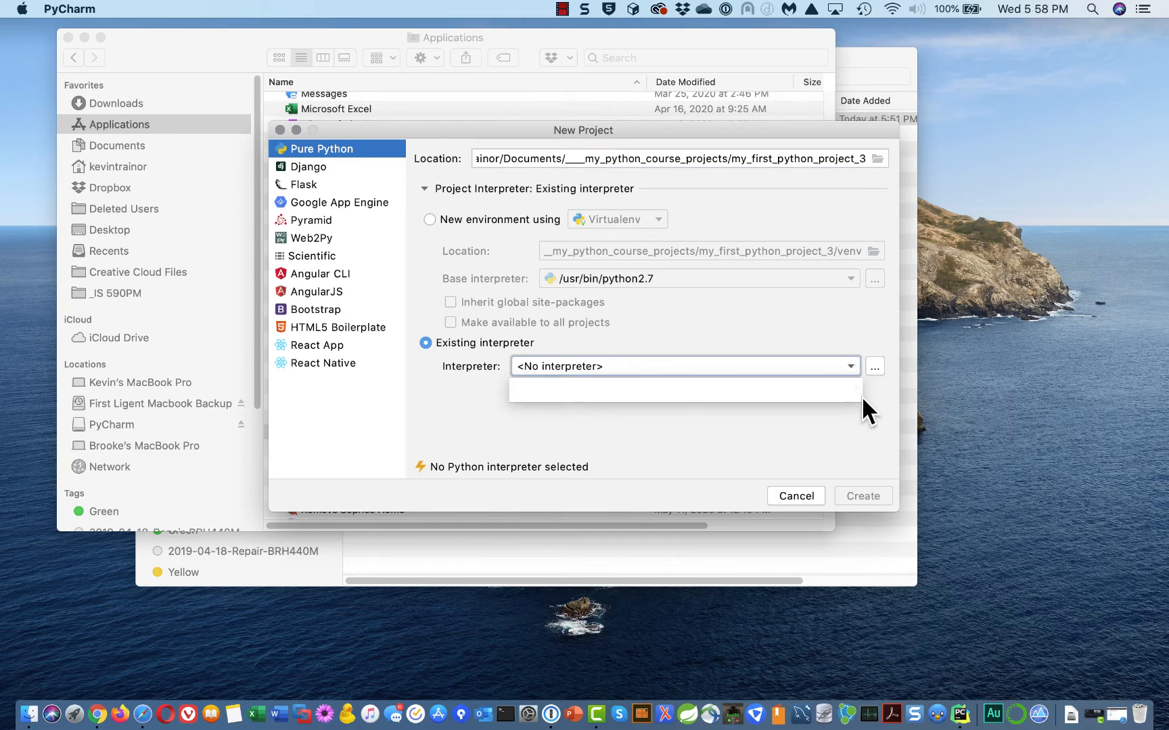
left_click(861, 396)
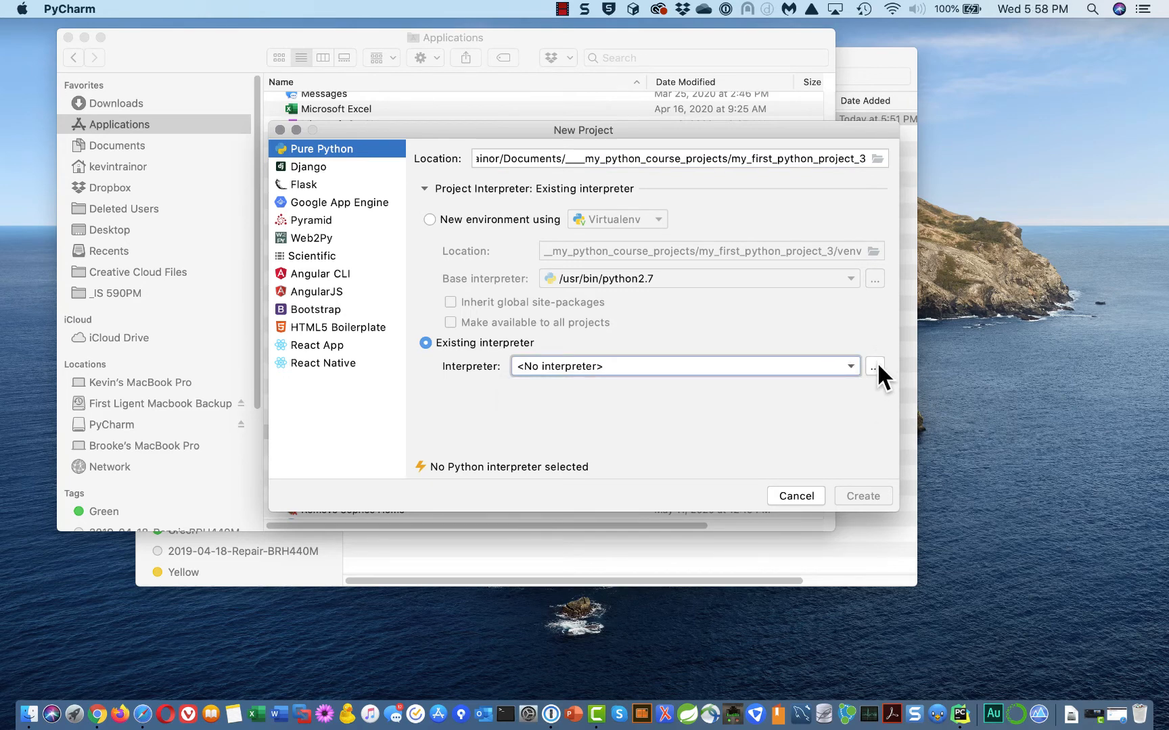
left_click(874, 367)
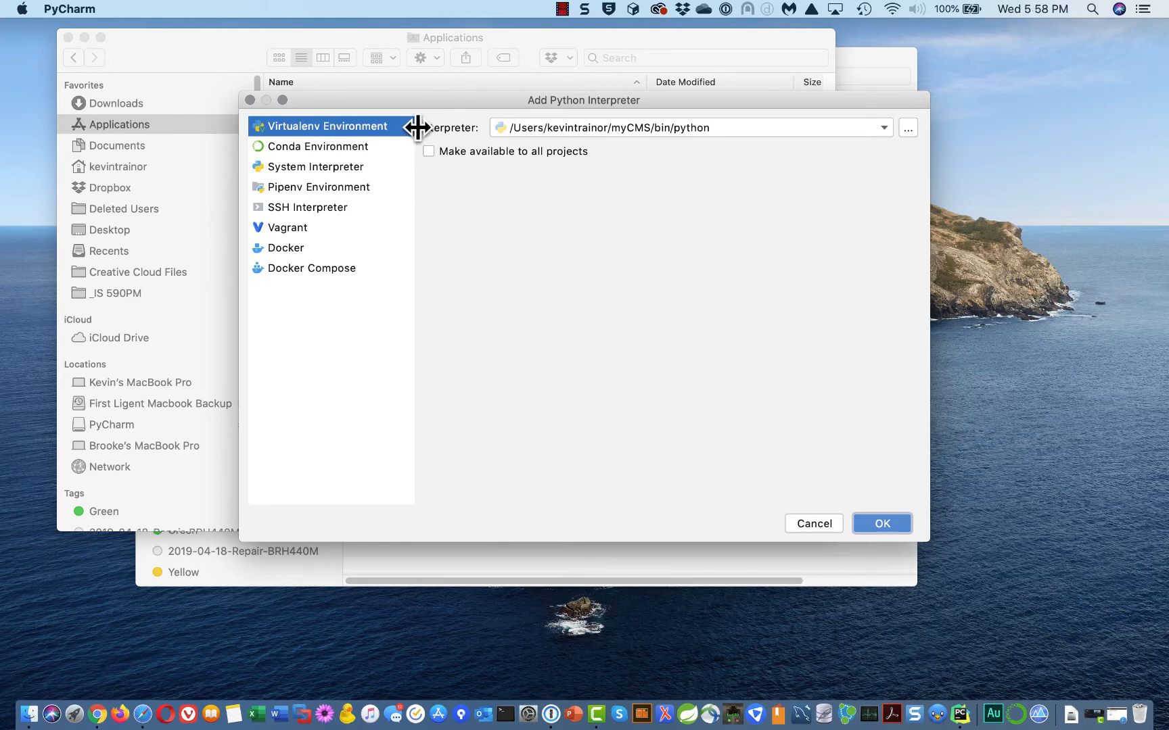
left_click(290, 145)
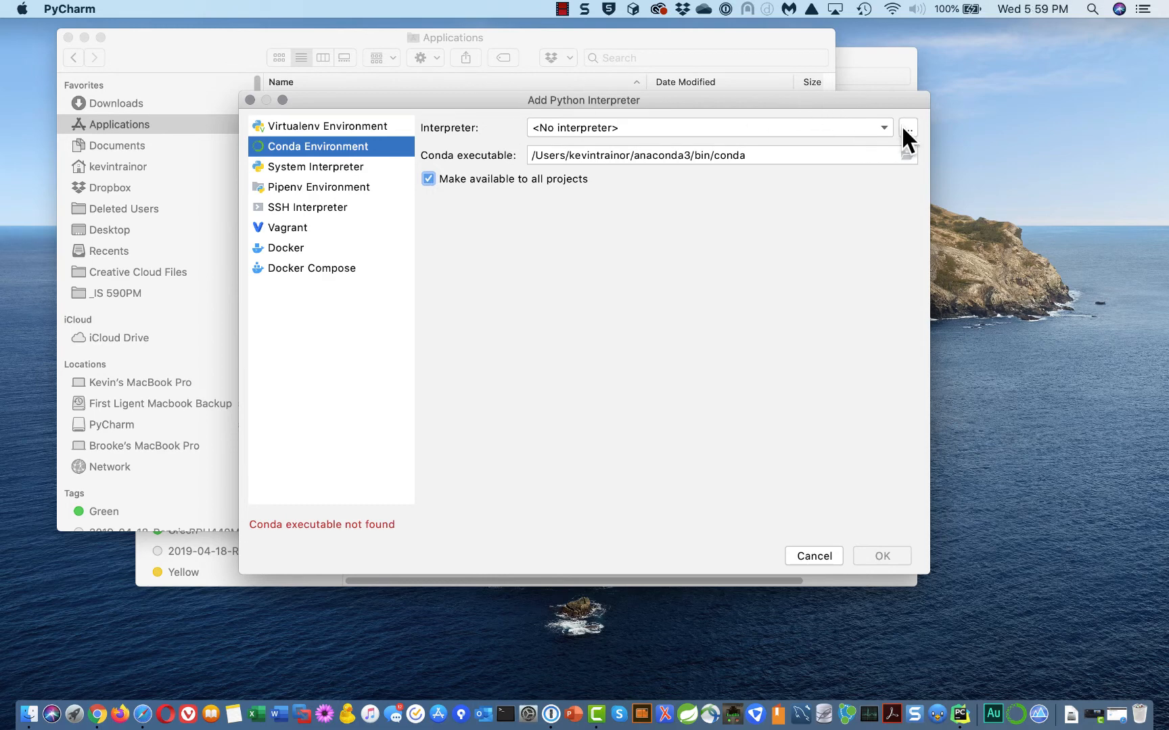
left_click(881, 128)
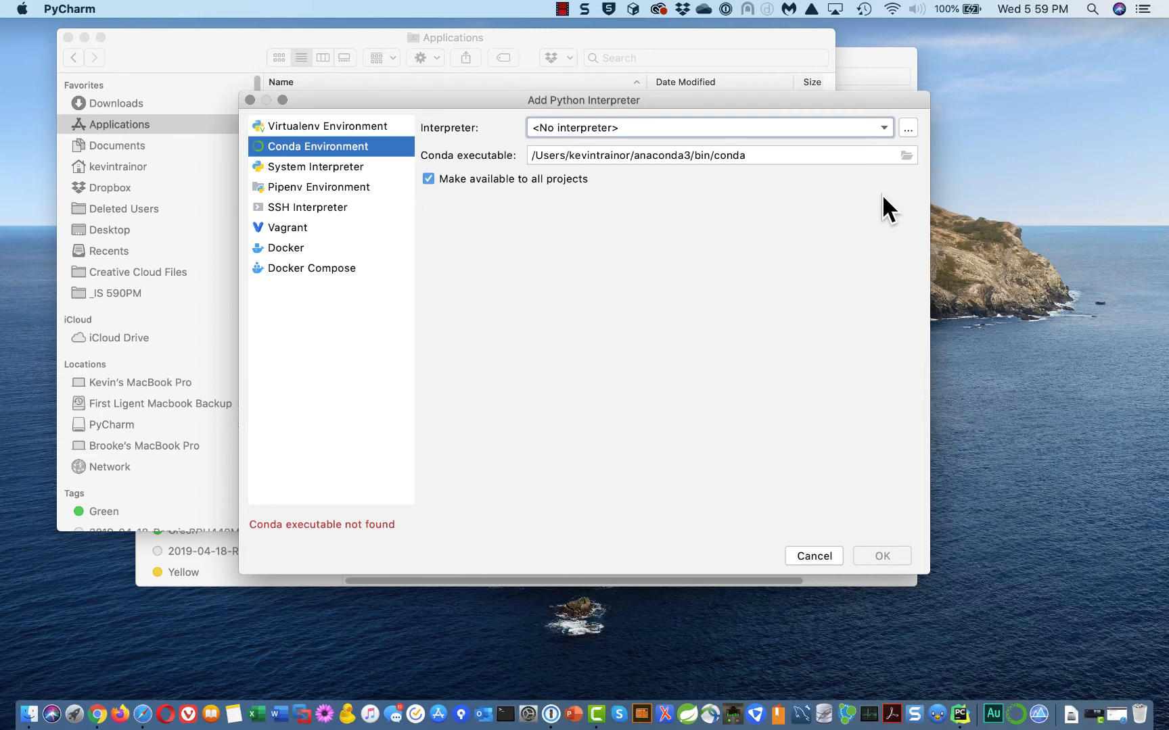
left_click(907, 129)
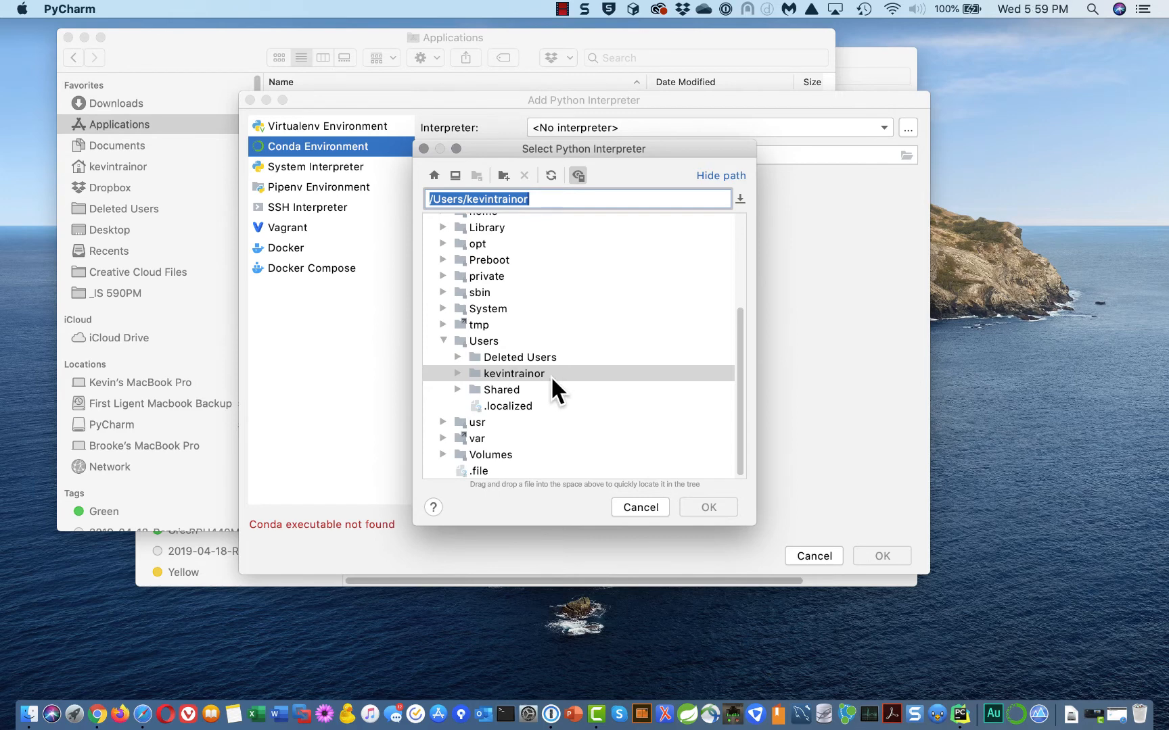
In the interpreter browser, drill down through opt and anaconda3 to the envs folder
left_click(455, 370)
scroll(510, 370, "down", 5)
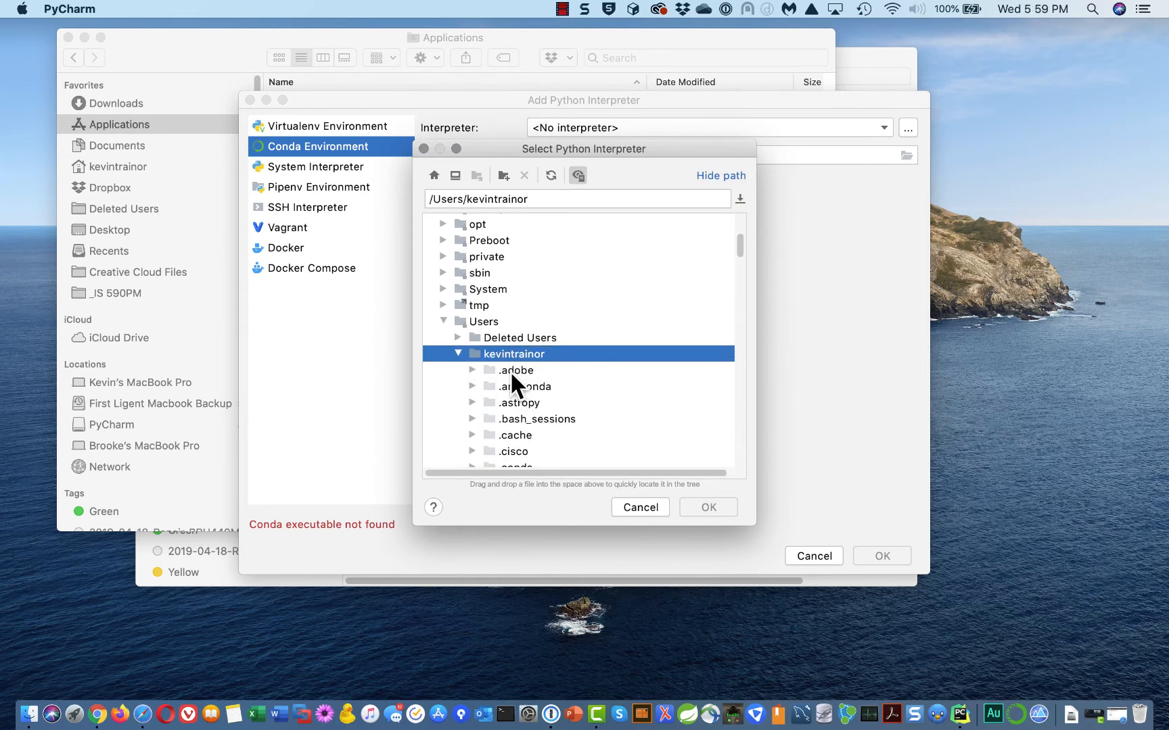
scroll(513, 383, "down", 15)
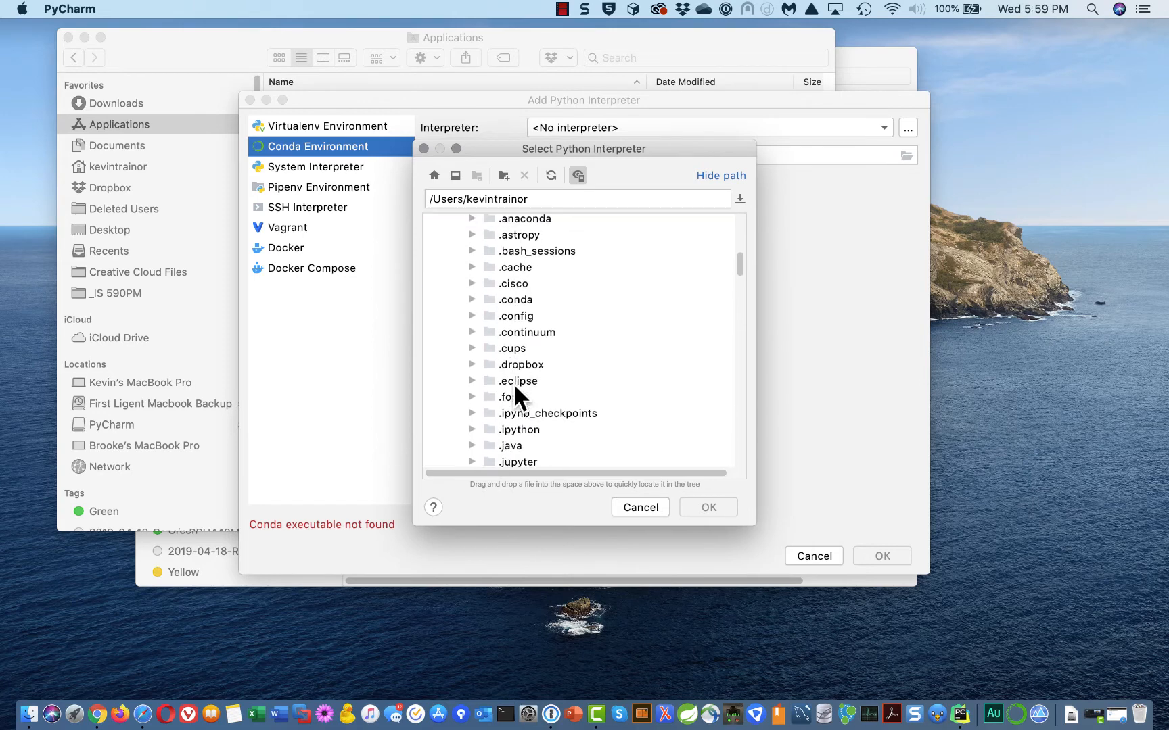
scroll(512, 384, "down", 11)
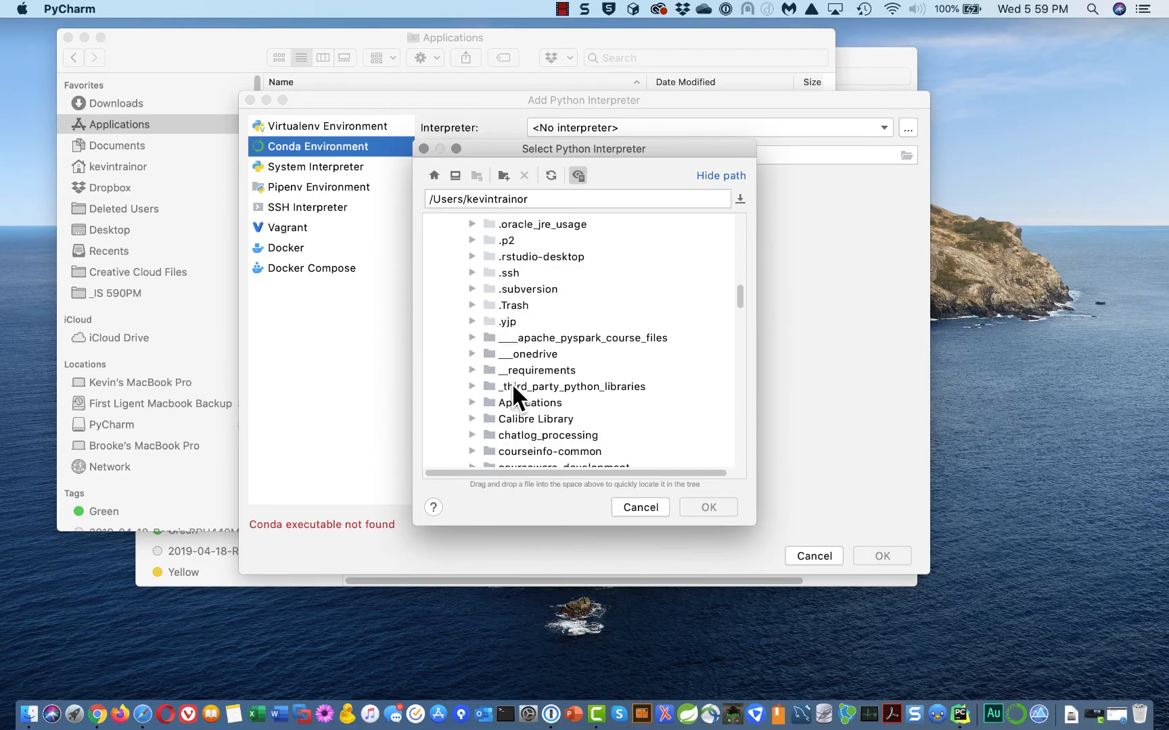
scroll(511, 383, "down", 9)
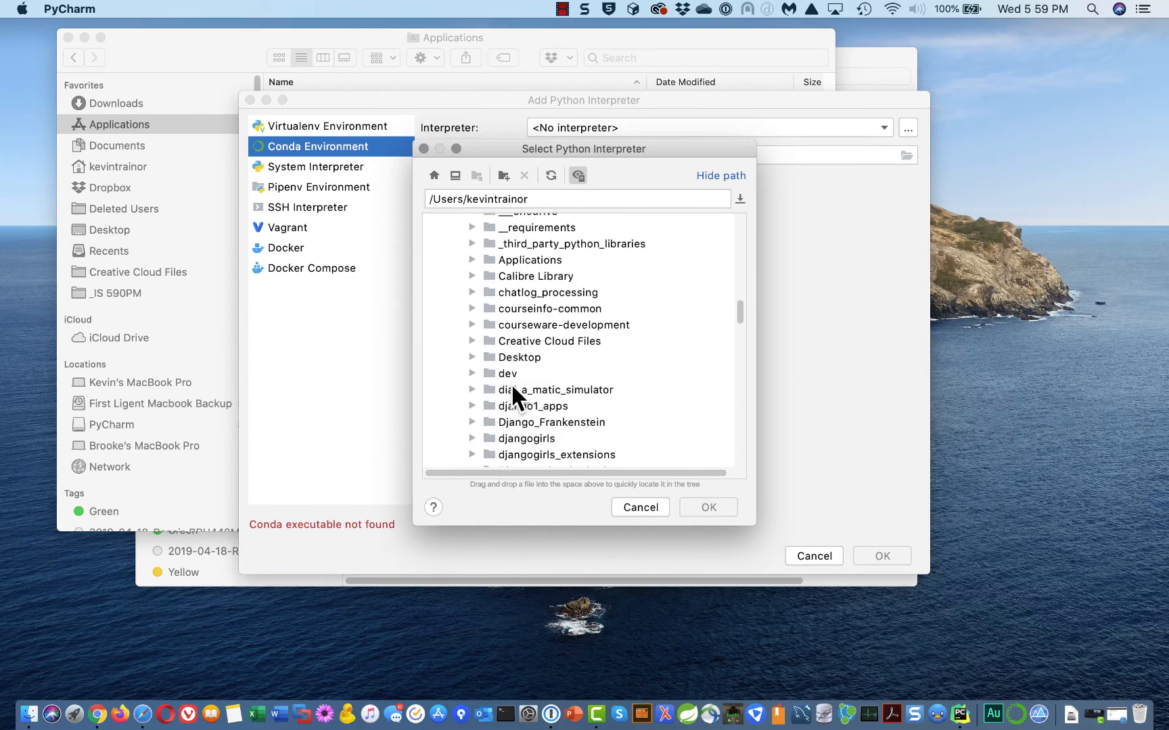
scroll(509, 382, "down", 20)
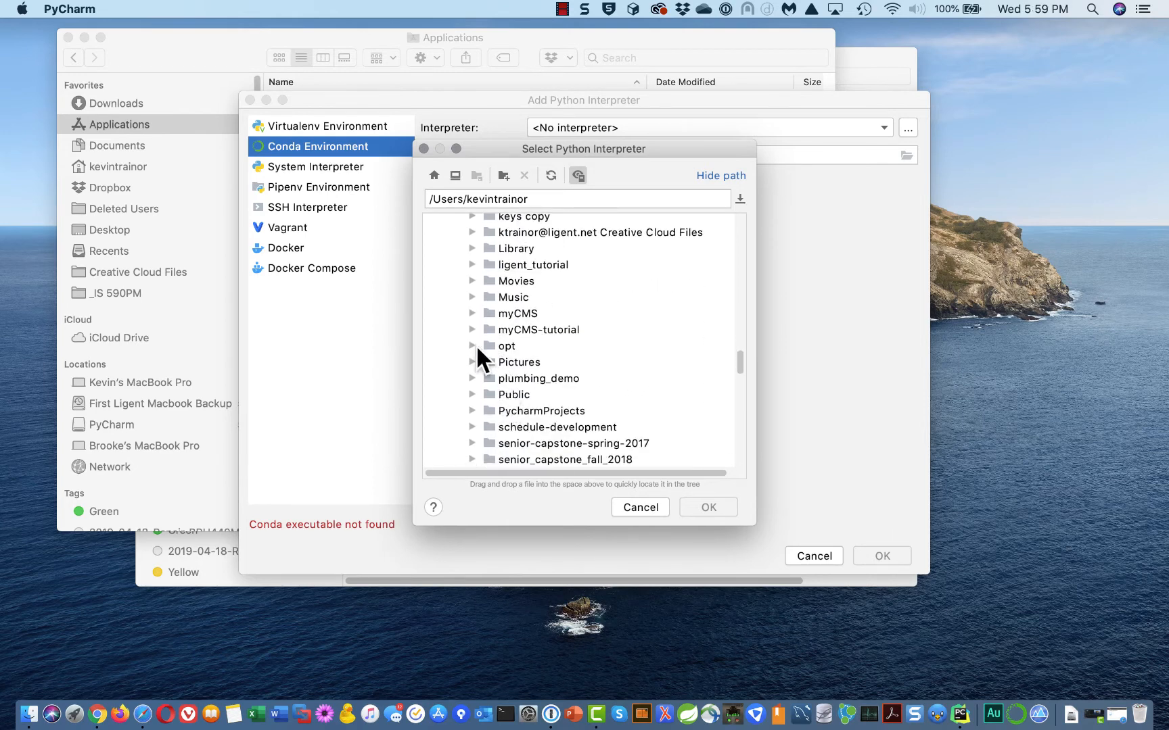
left_click(473, 346)
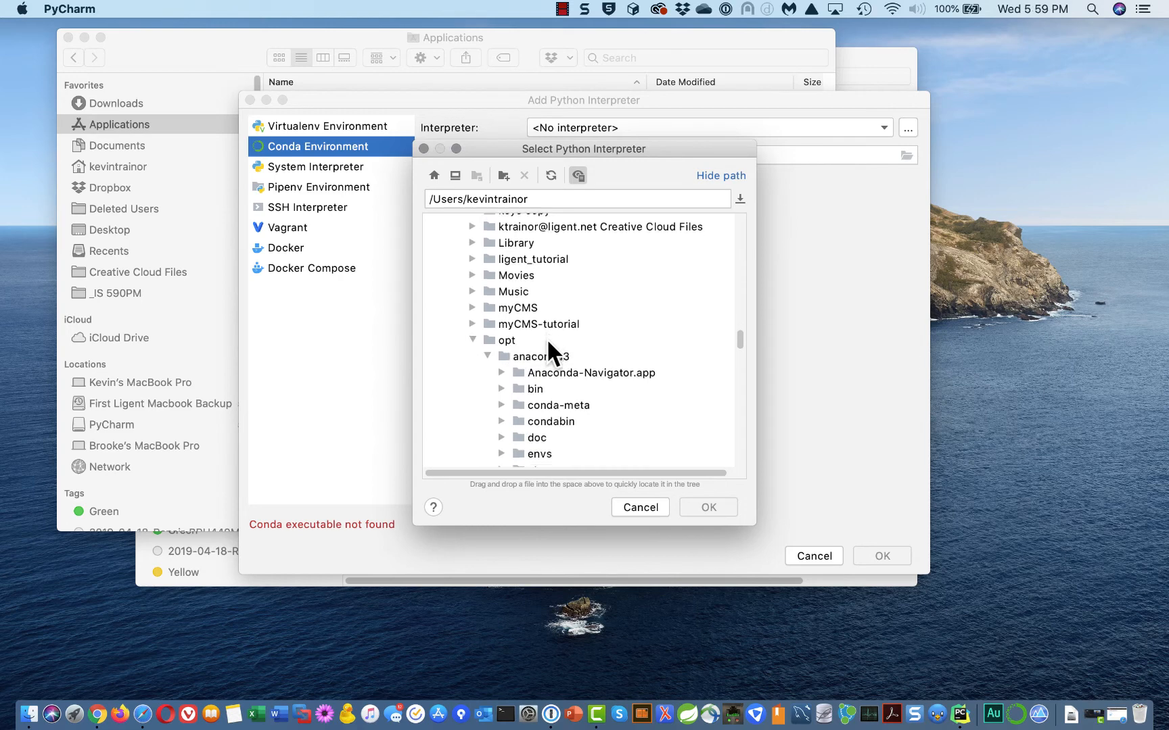
scroll(549, 339, "down", 1)
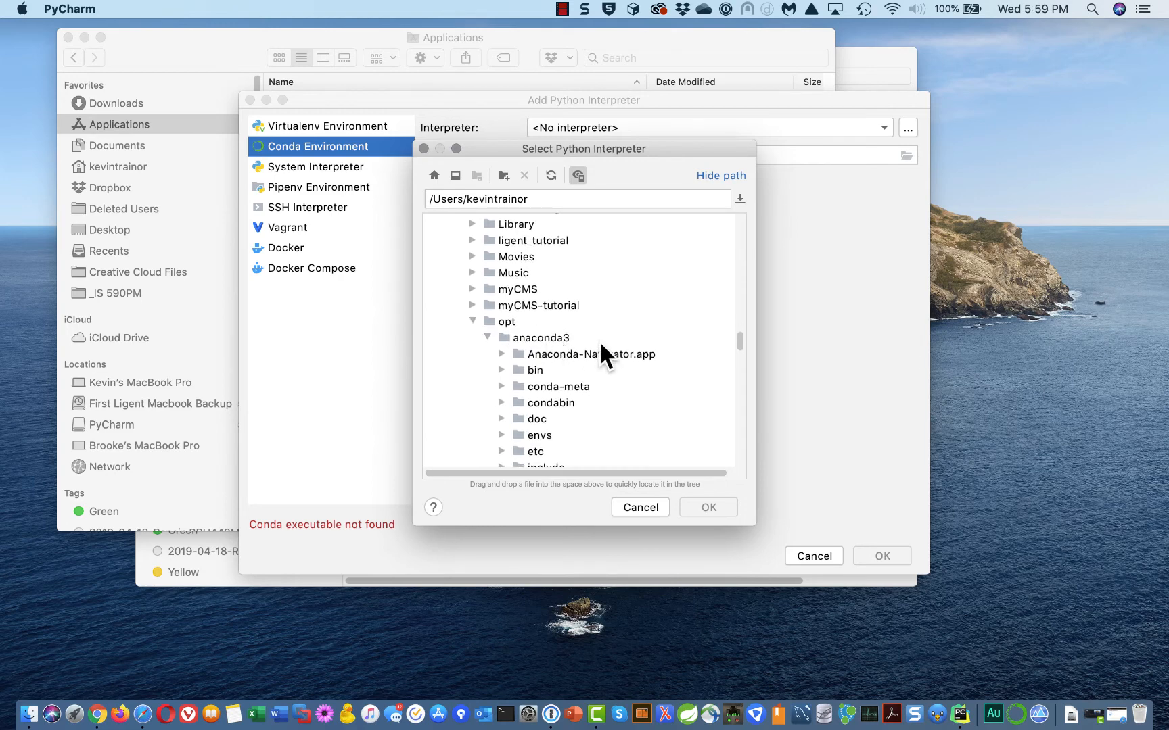
scroll(553, 414, "down", 1)
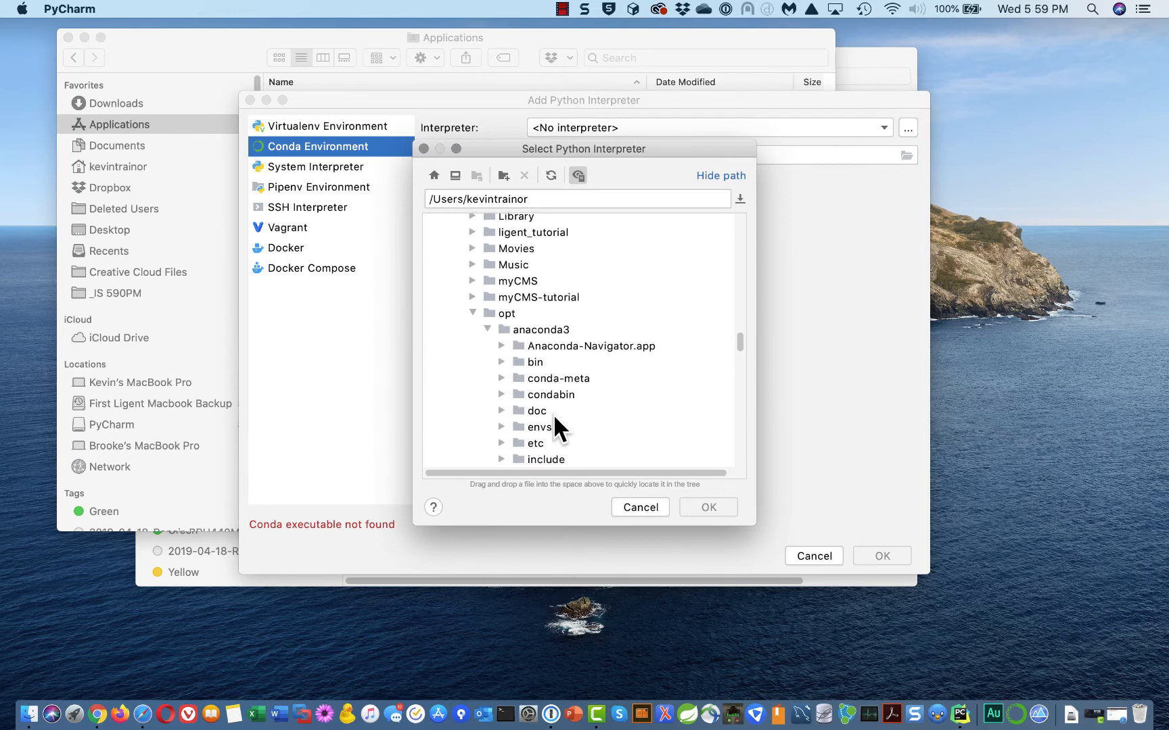
scroll(553, 417, "down", 2)
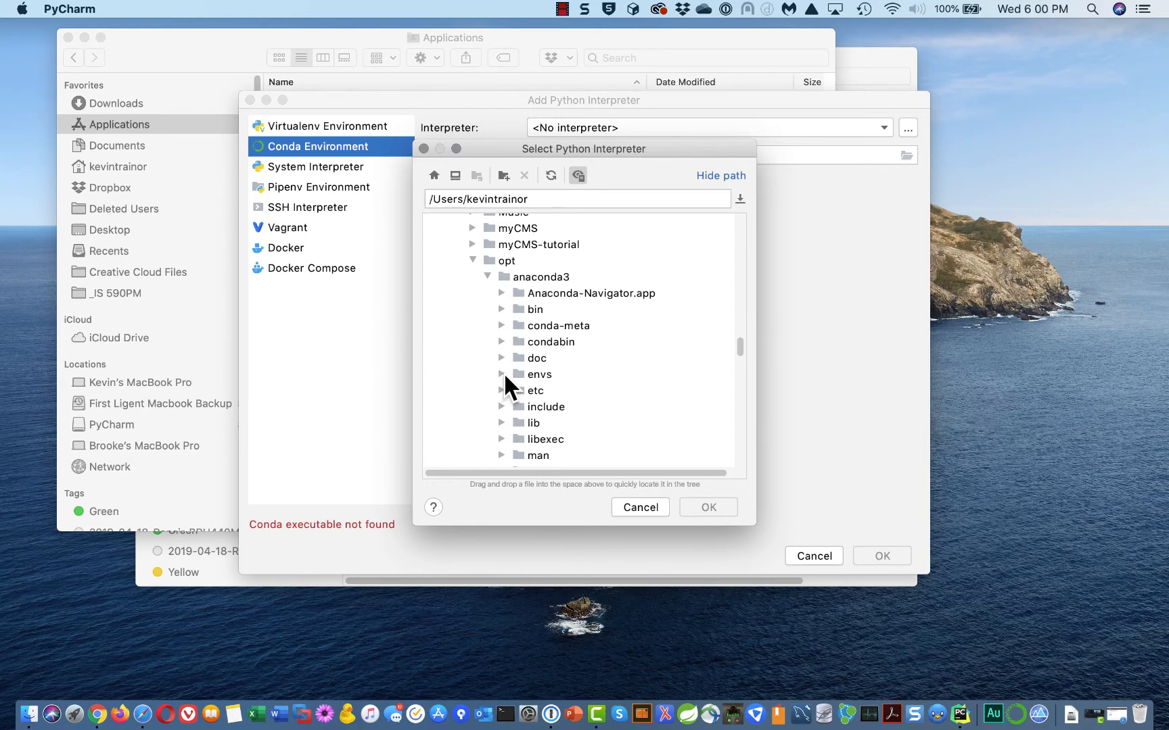
left_click(501, 374)
Choose python from the e4_trainor_python_course environment's bin folder and confirm it
scroll(669, 363, "down", 4)
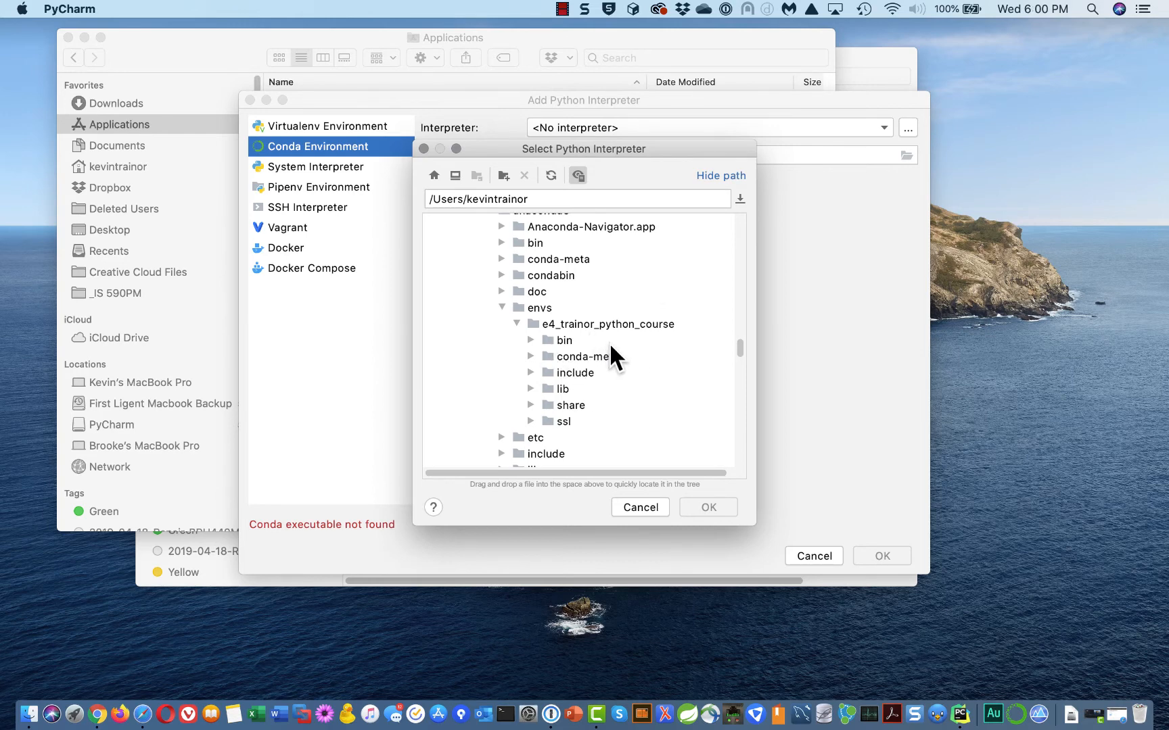
left_click(531, 340)
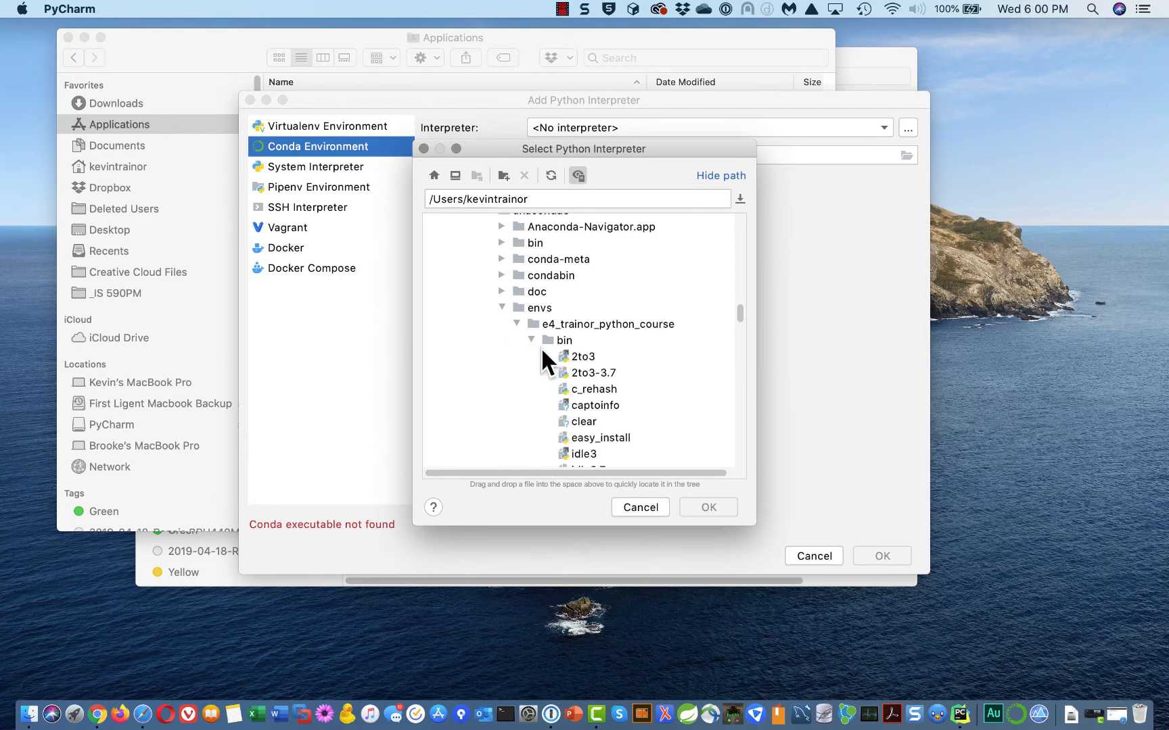
scroll(556, 378, "down", 3)
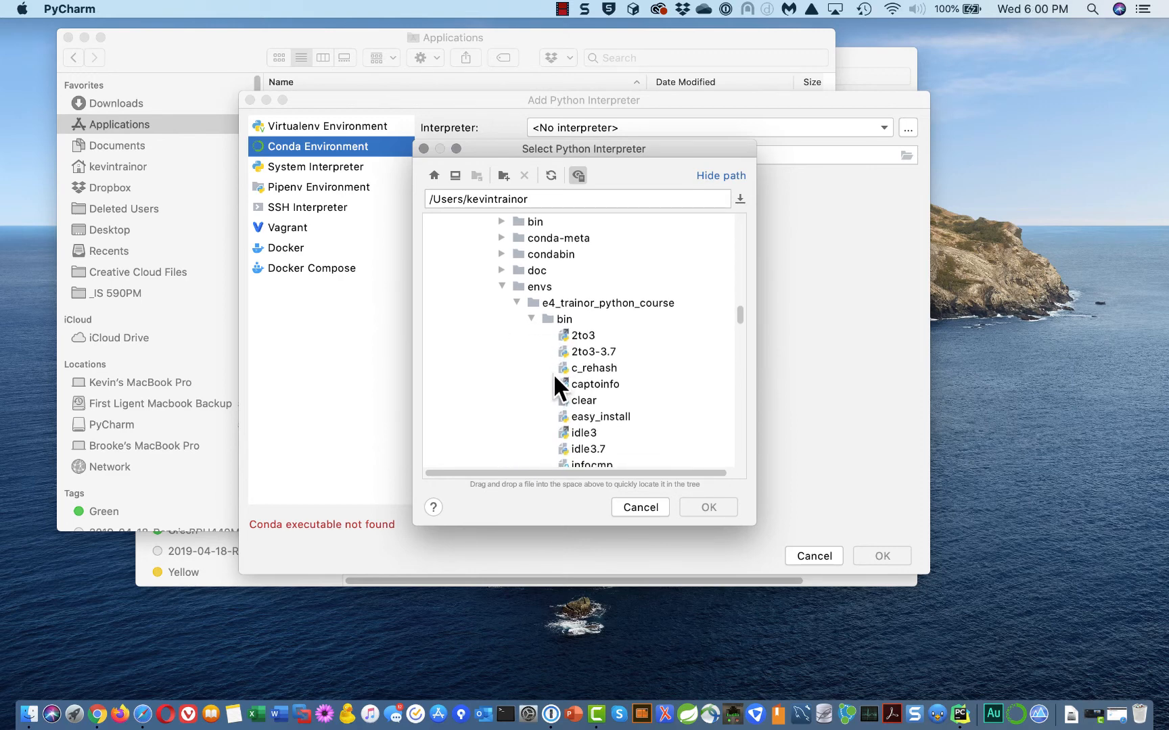
scroll(547, 386, "down", 10)
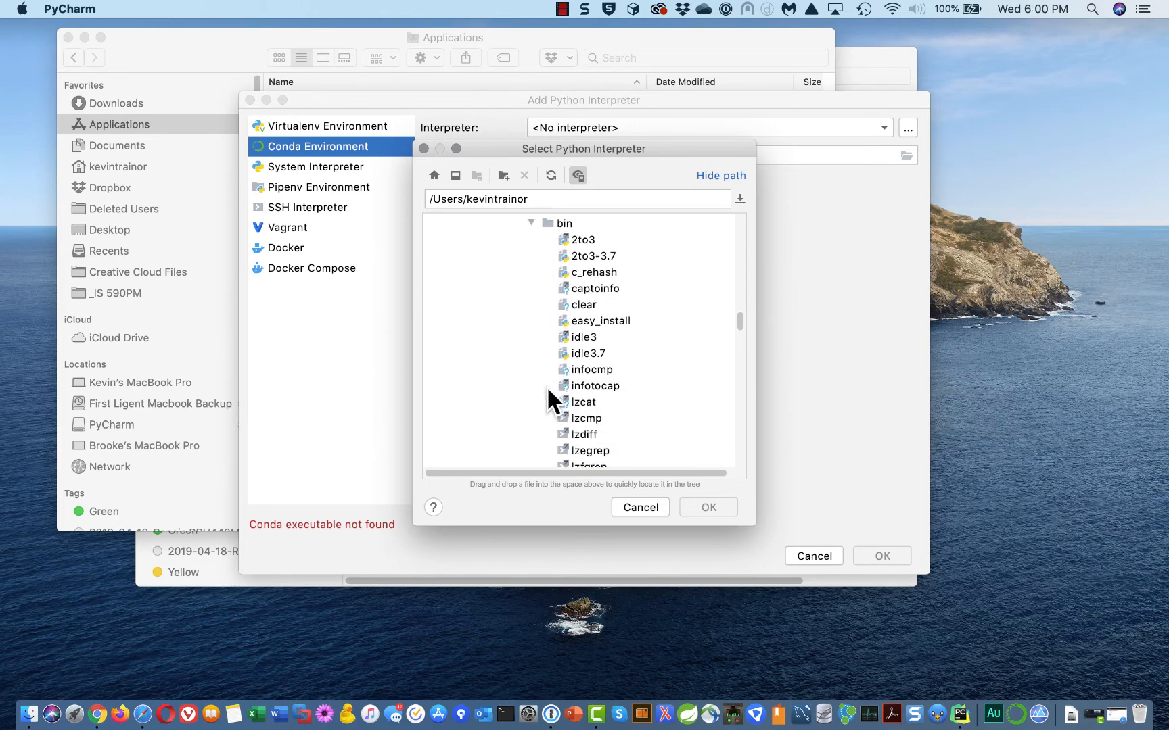
scroll(533, 416, "down", 4)
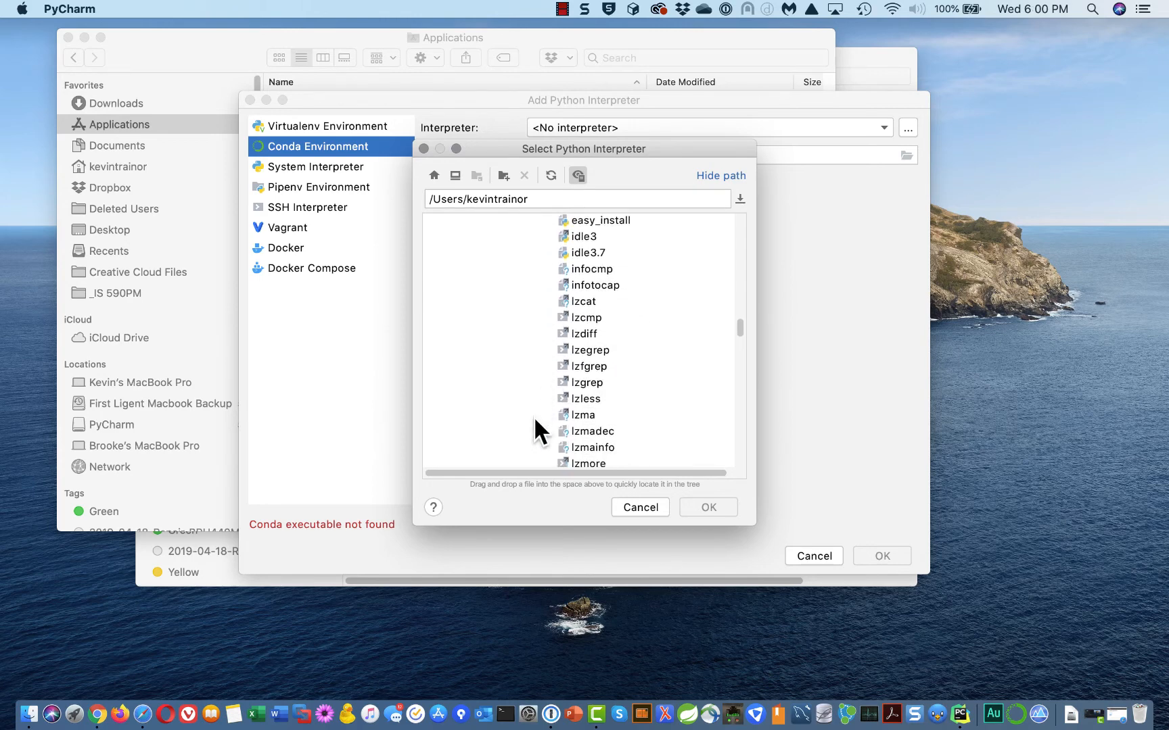
scroll(534, 428, "down", 5)
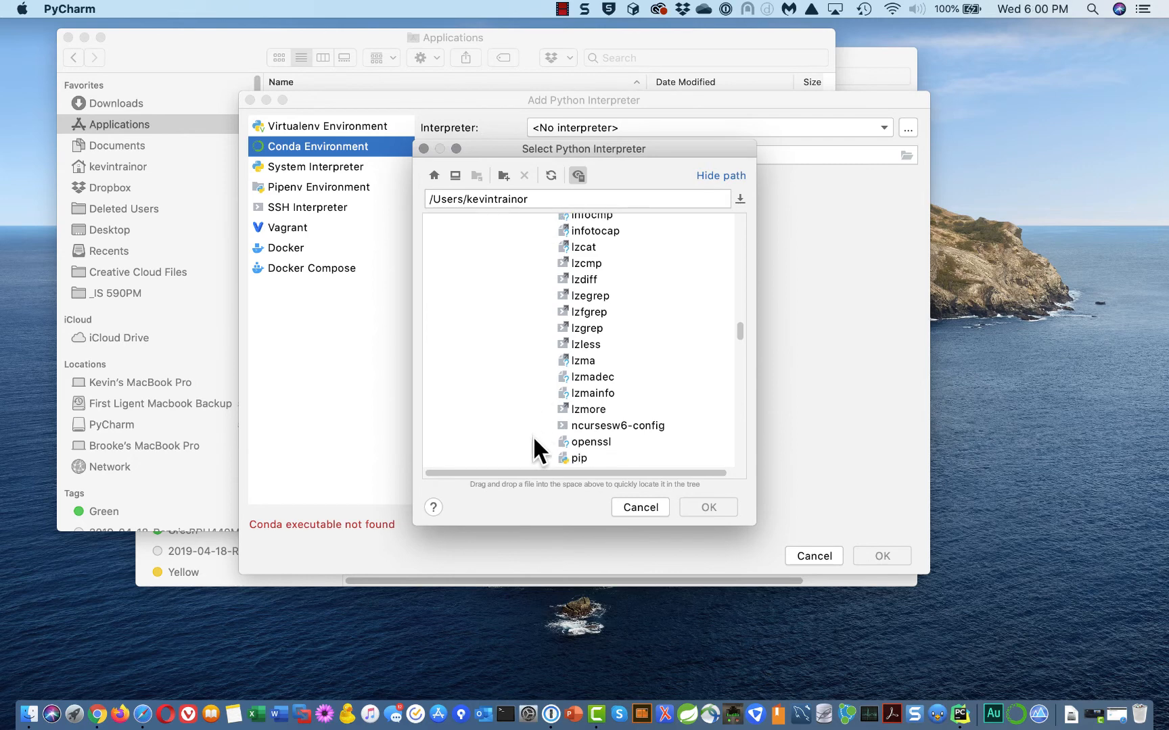
scroll(539, 462, "down", 1)
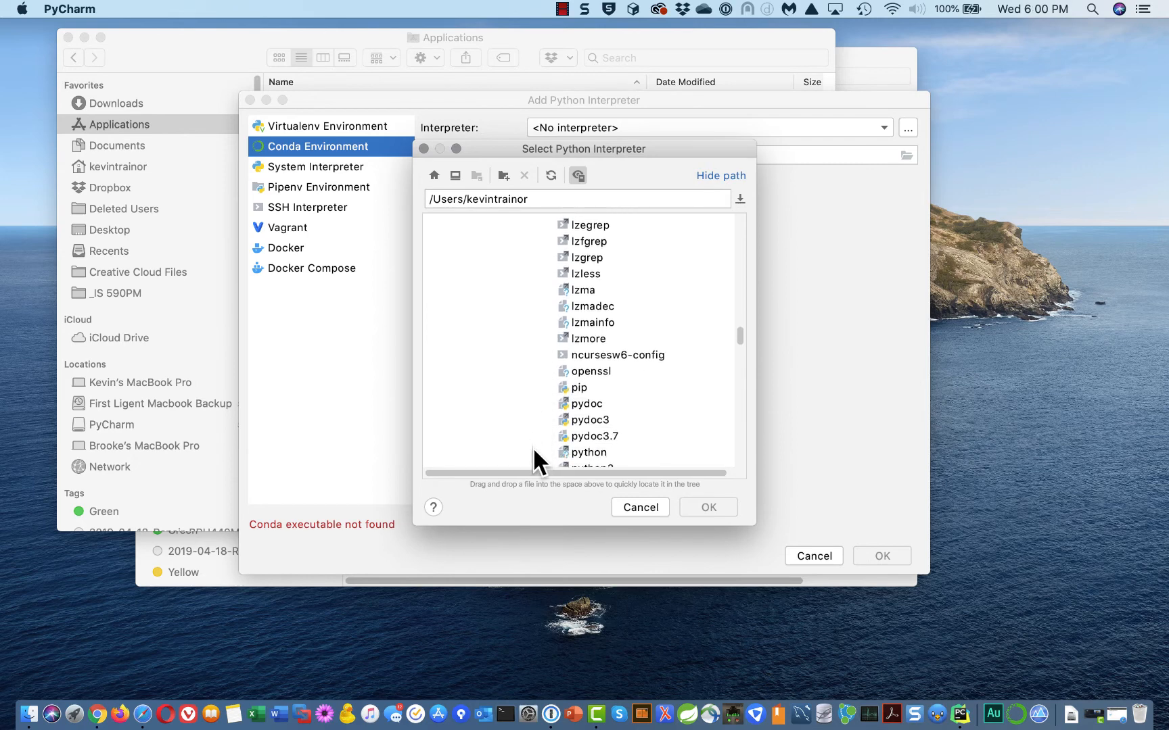
scroll(533, 450, "down", 3)
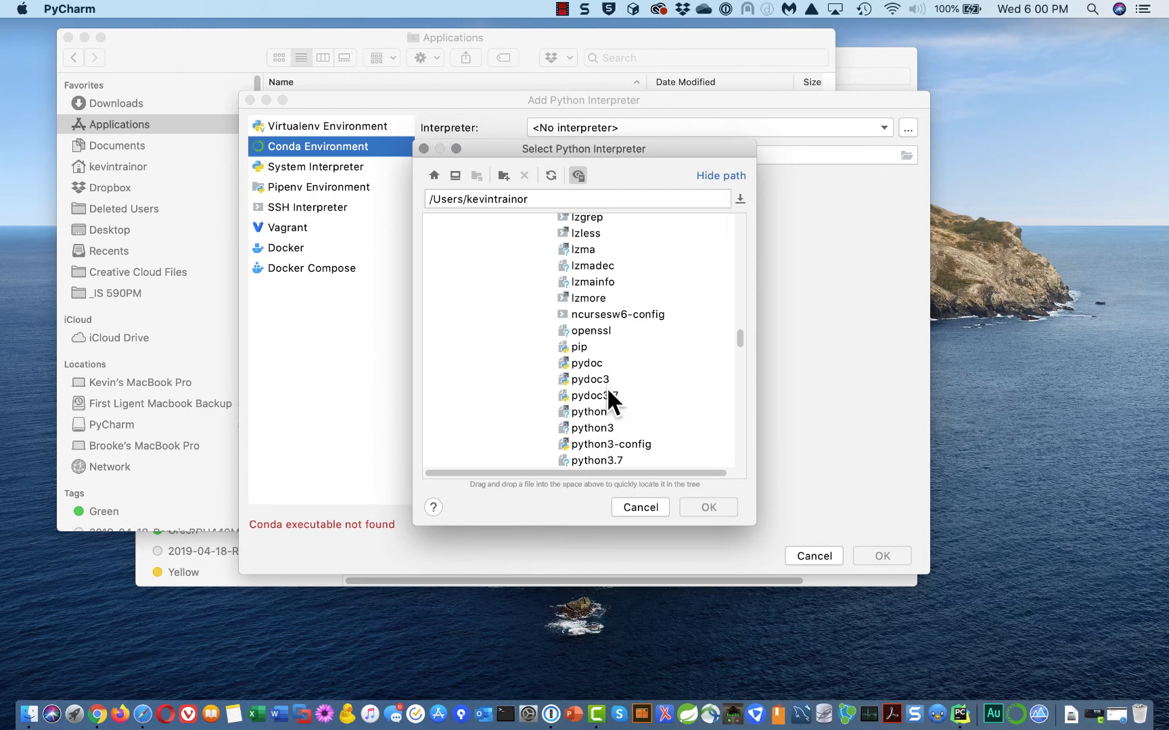
left_click(586, 414)
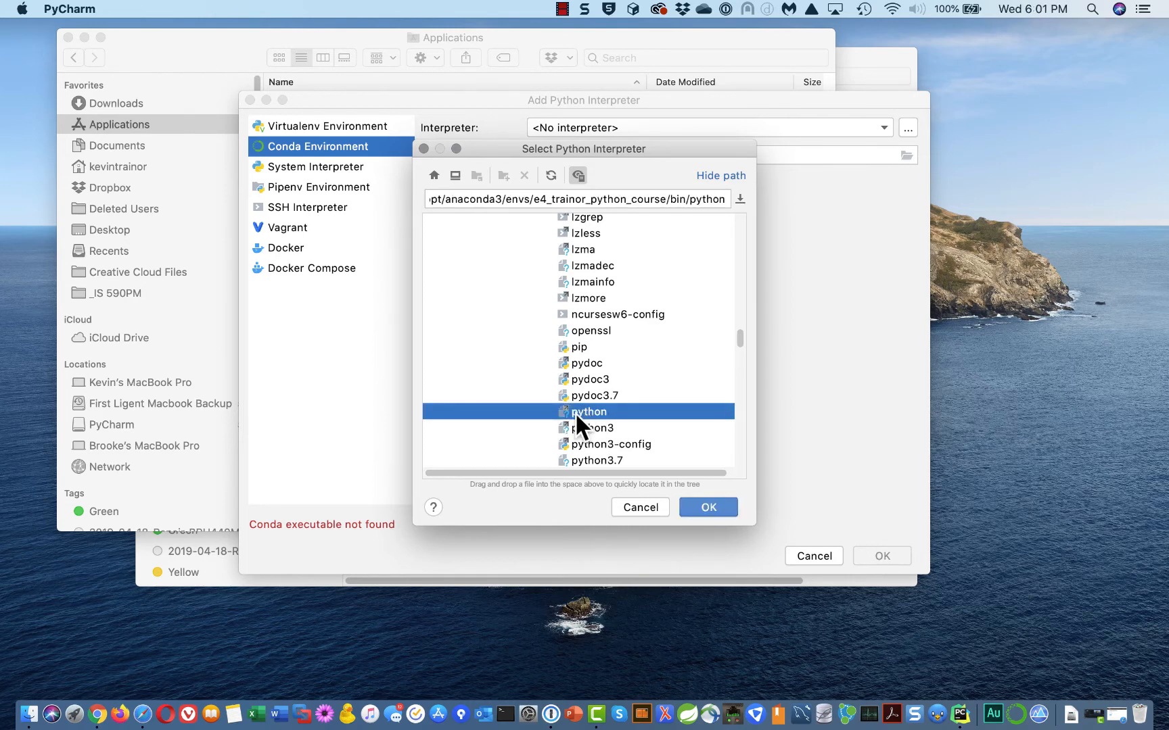
left_click(708, 508)
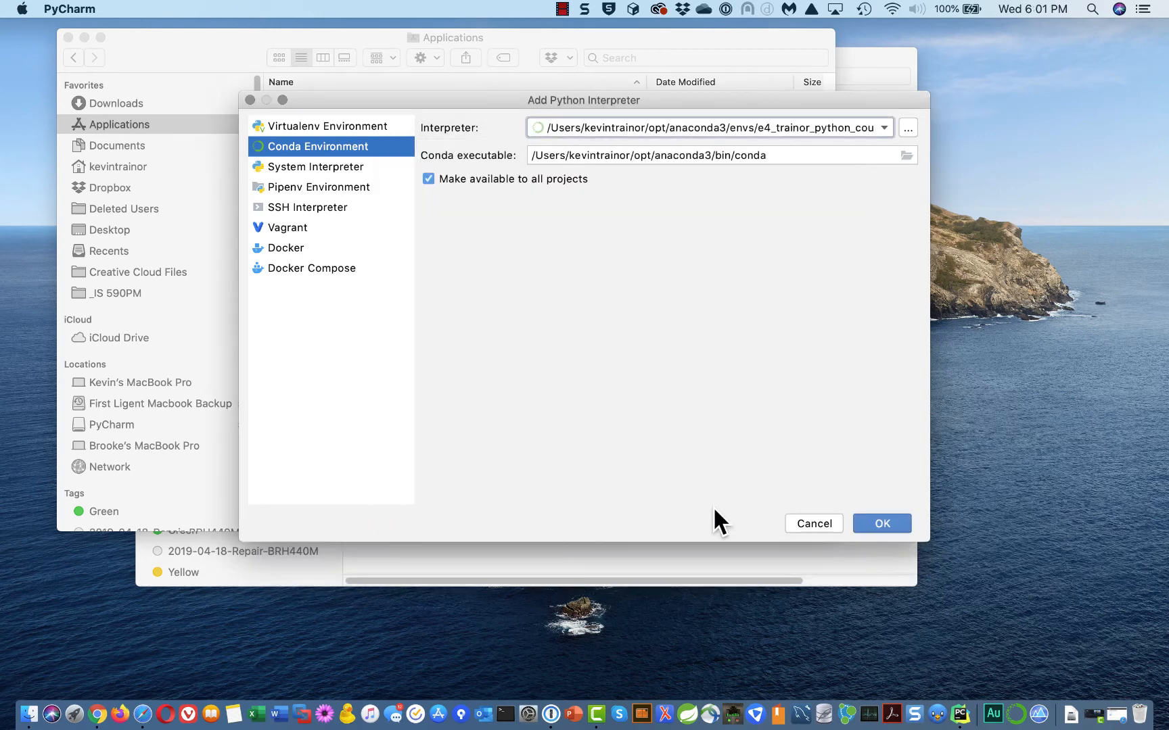
Accept Python 3.7 (e4_trainor_python_course) as the project interpreter and review the interpreter list
left_click(888, 520)
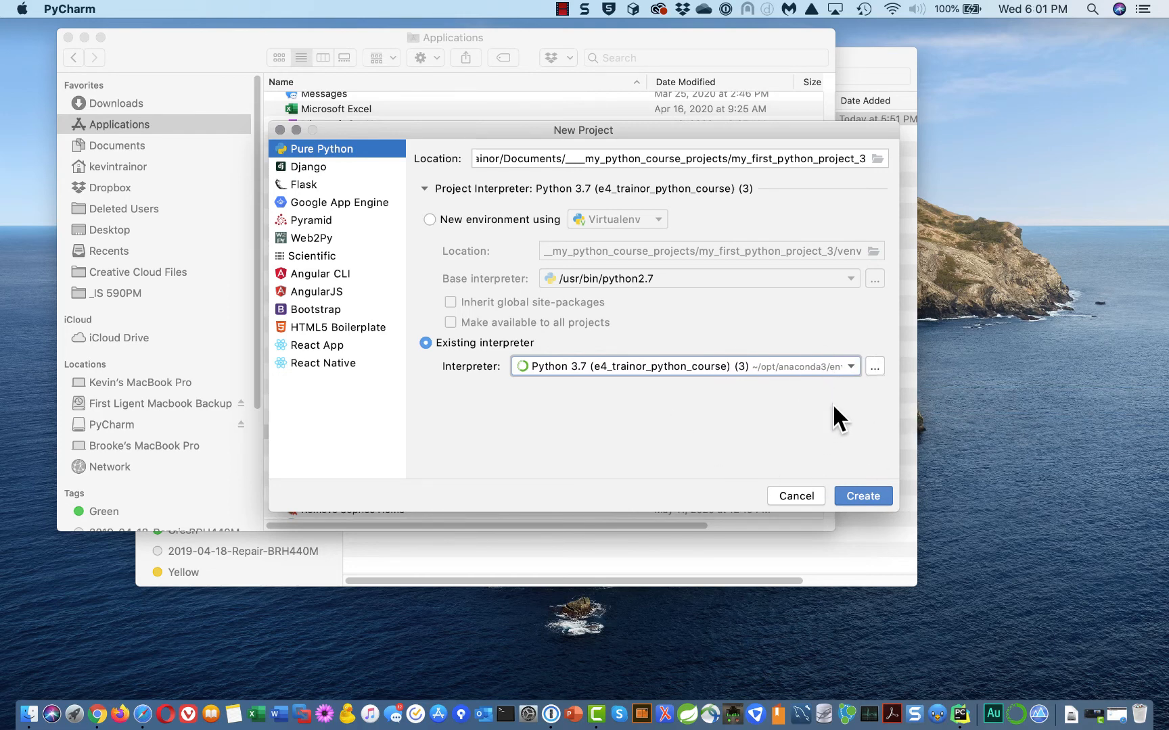
left_click(849, 365)
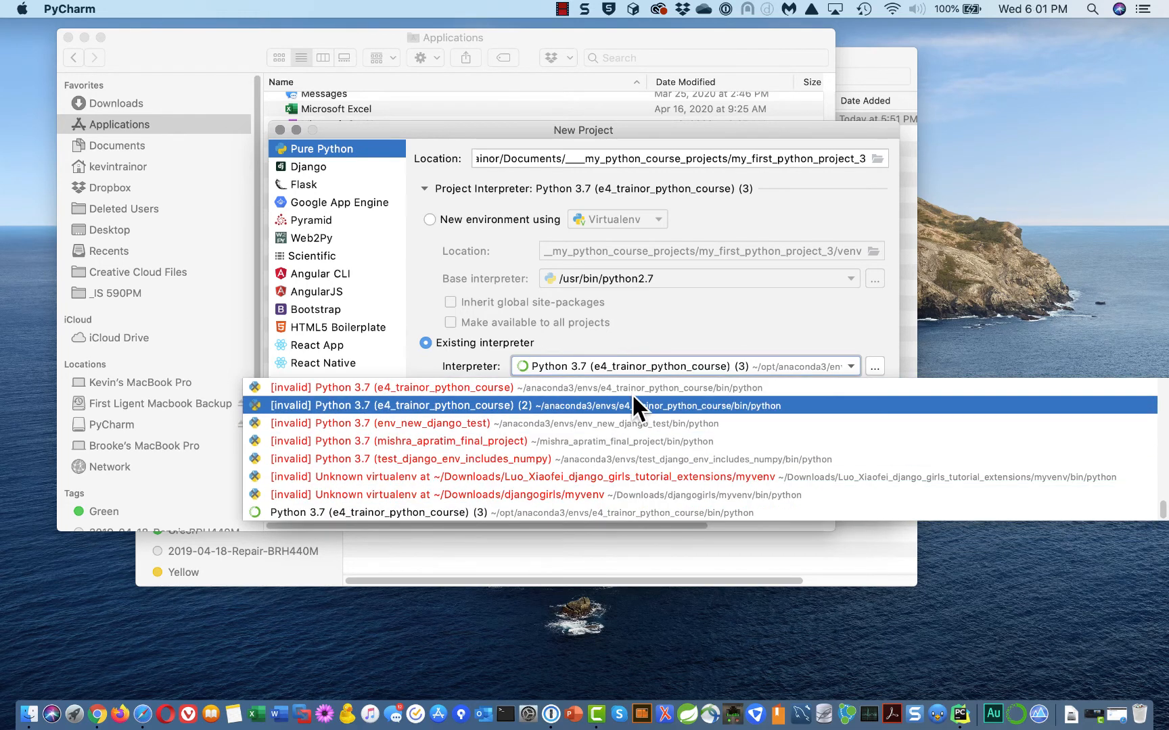
Keep the Python 3.7 (e4_trainor_python_course) interpreter and create the my_first_python_project_3 project
left_click(850, 363)
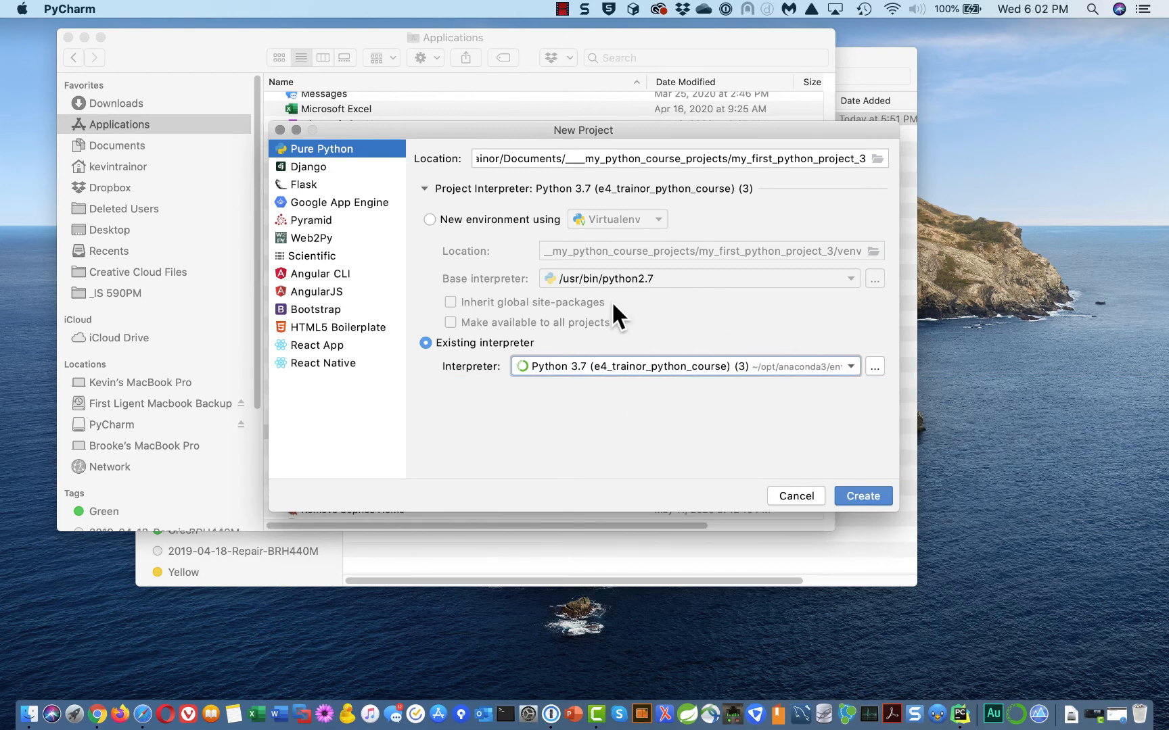
left_click(875, 367)
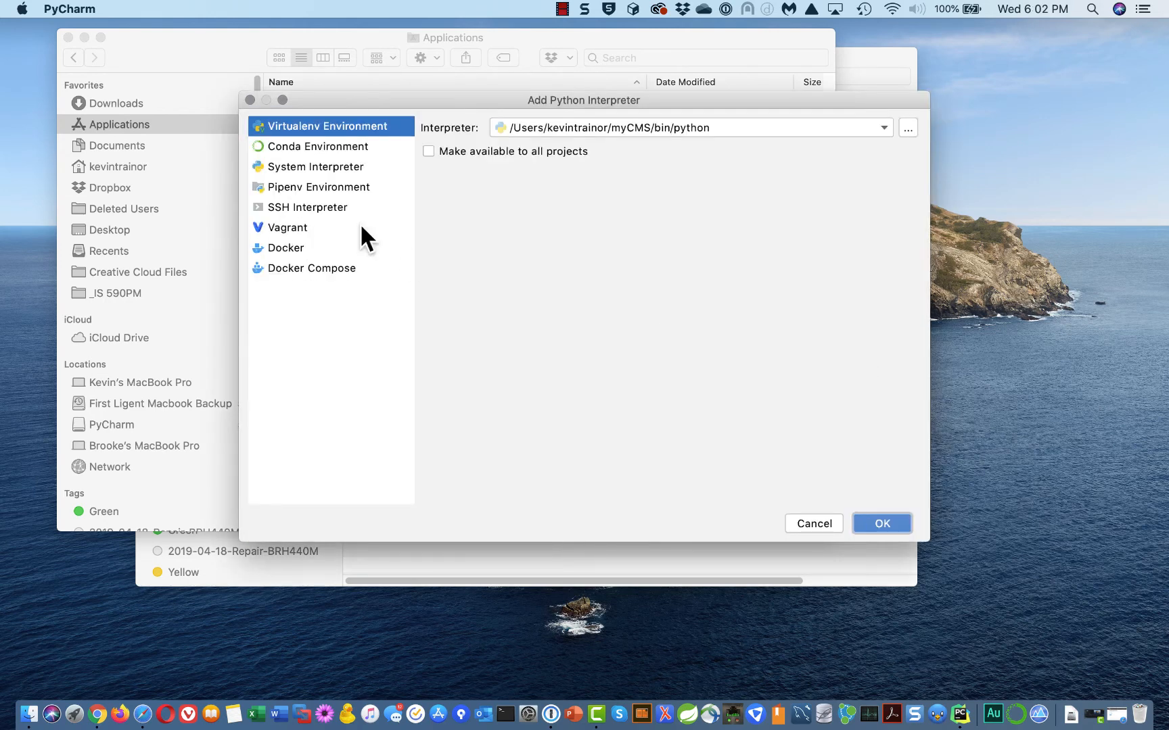
left_click(800, 519)
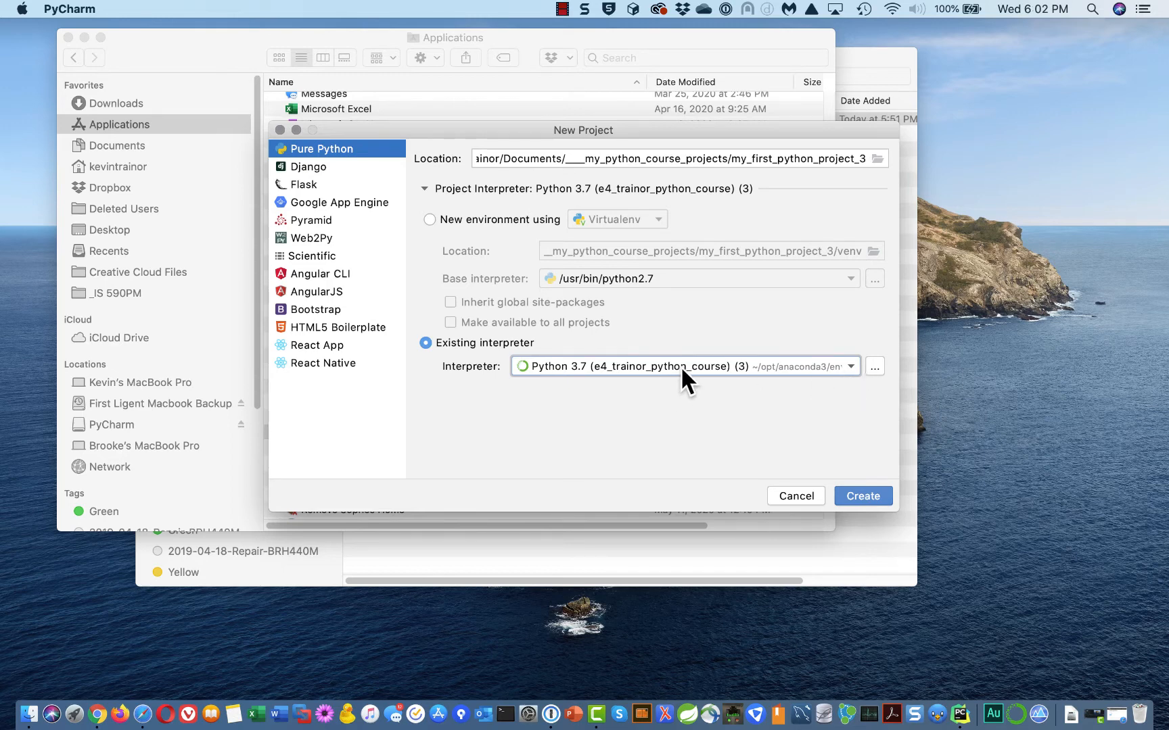
left_click(875, 496)
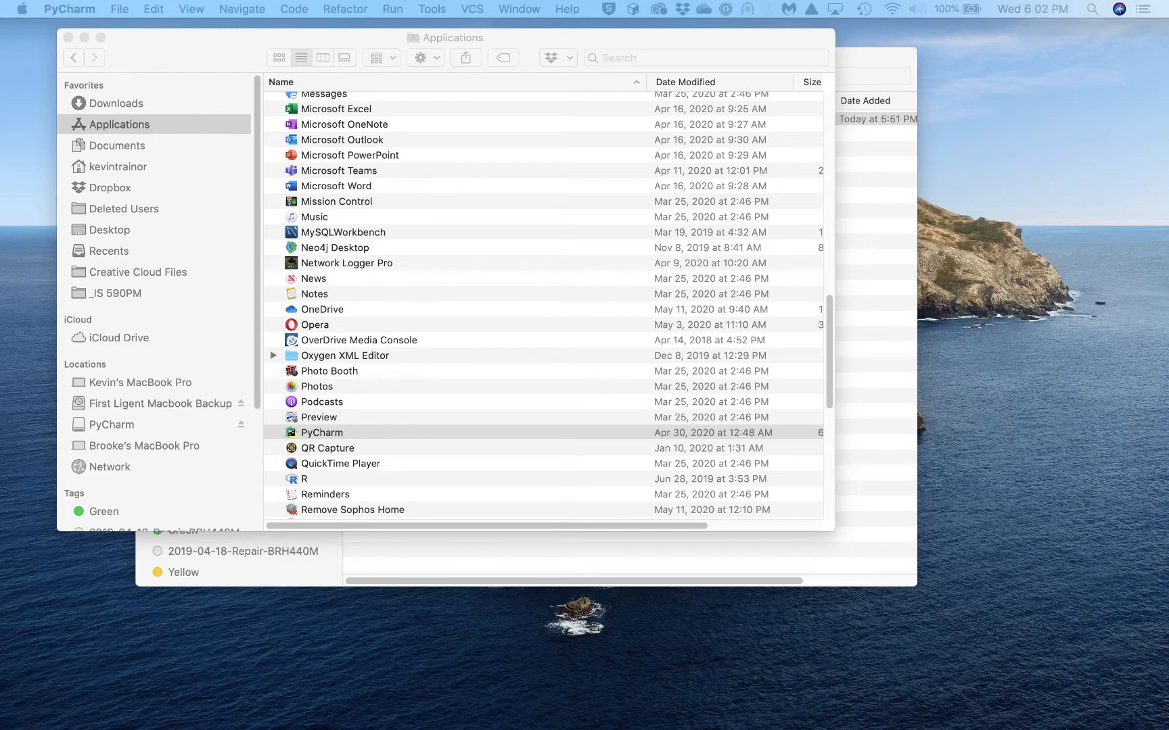
Drag the my_first_python_project_3 window by its title bar in front of the Finder window
left_click_drag(1168, 25, 892, 32)
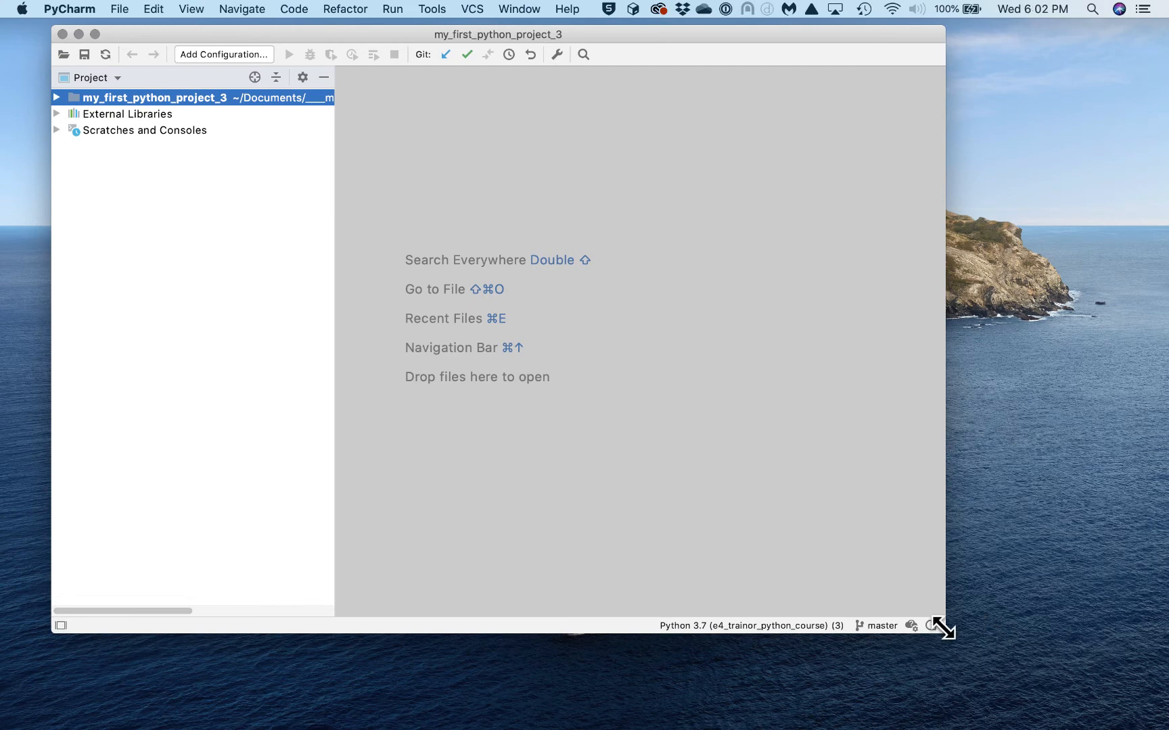
Enlarge the project window and briefly expand External Libraries and Scratches and Consoles
left_click_drag(943, 631, 1060, 694)
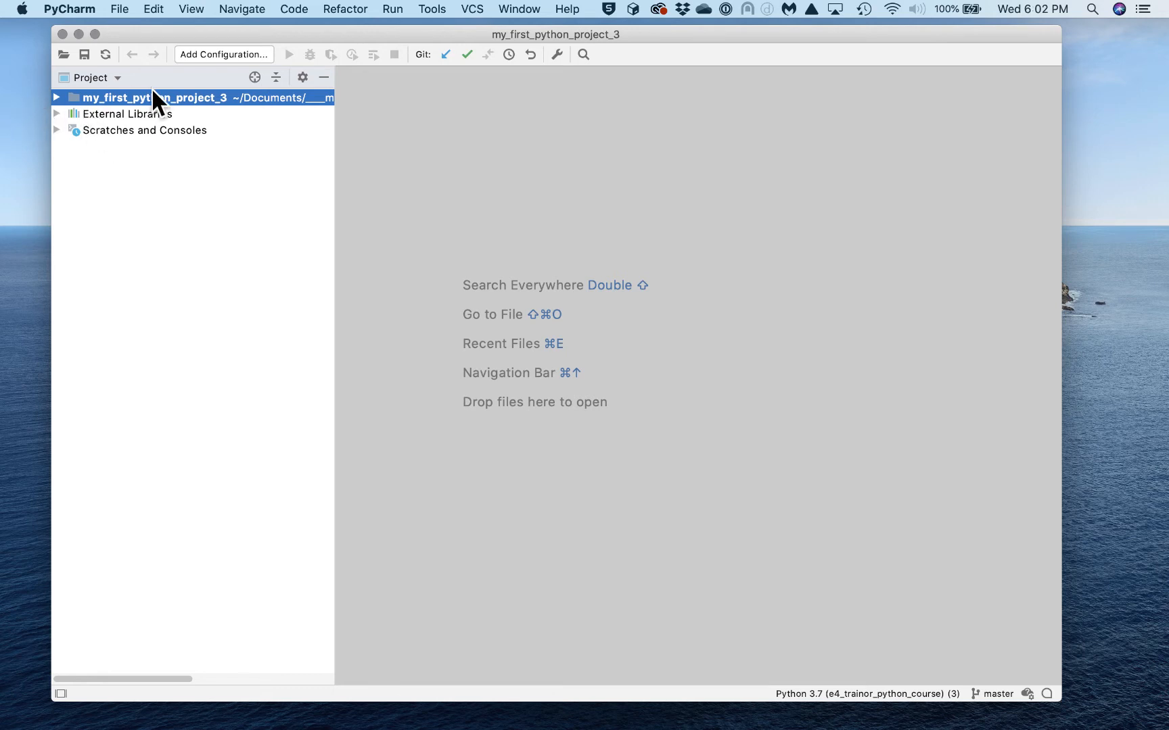
left_click(57, 114)
left_click(57, 114)
left_click(57, 128)
left_click(57, 129)
Start a new Python file at the project root named goodbye_cruel_world
right_click(134, 102)
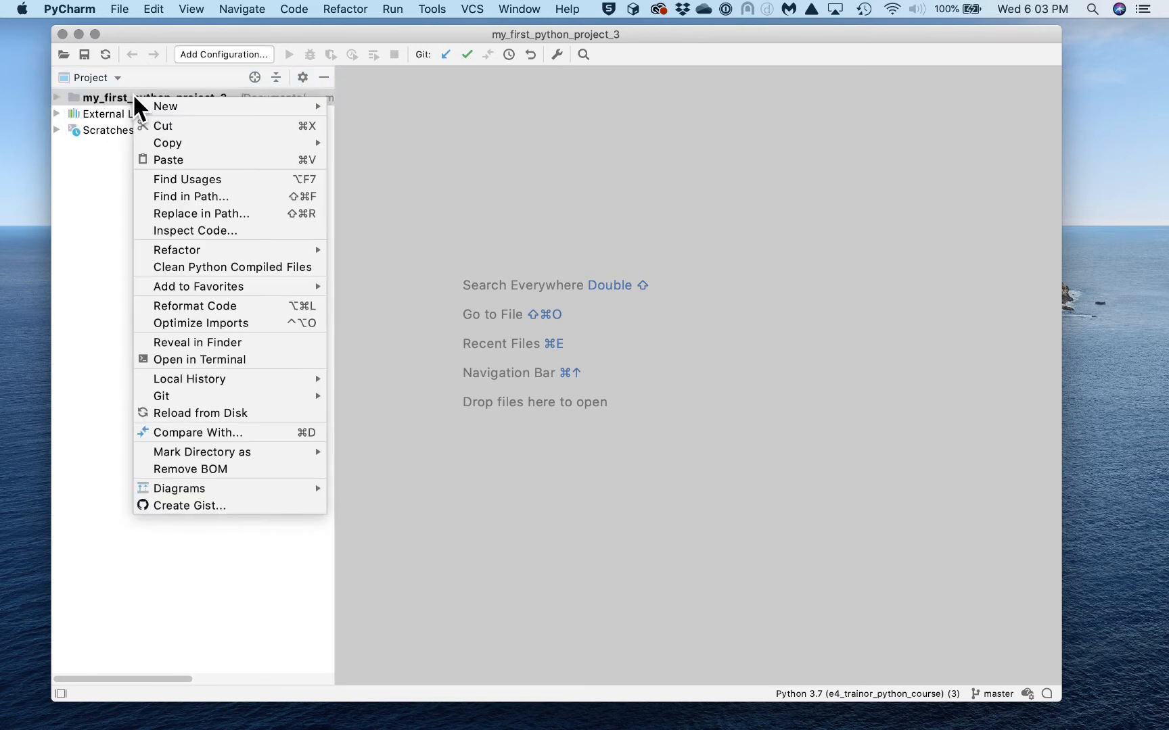
mouse_move(147, 105)
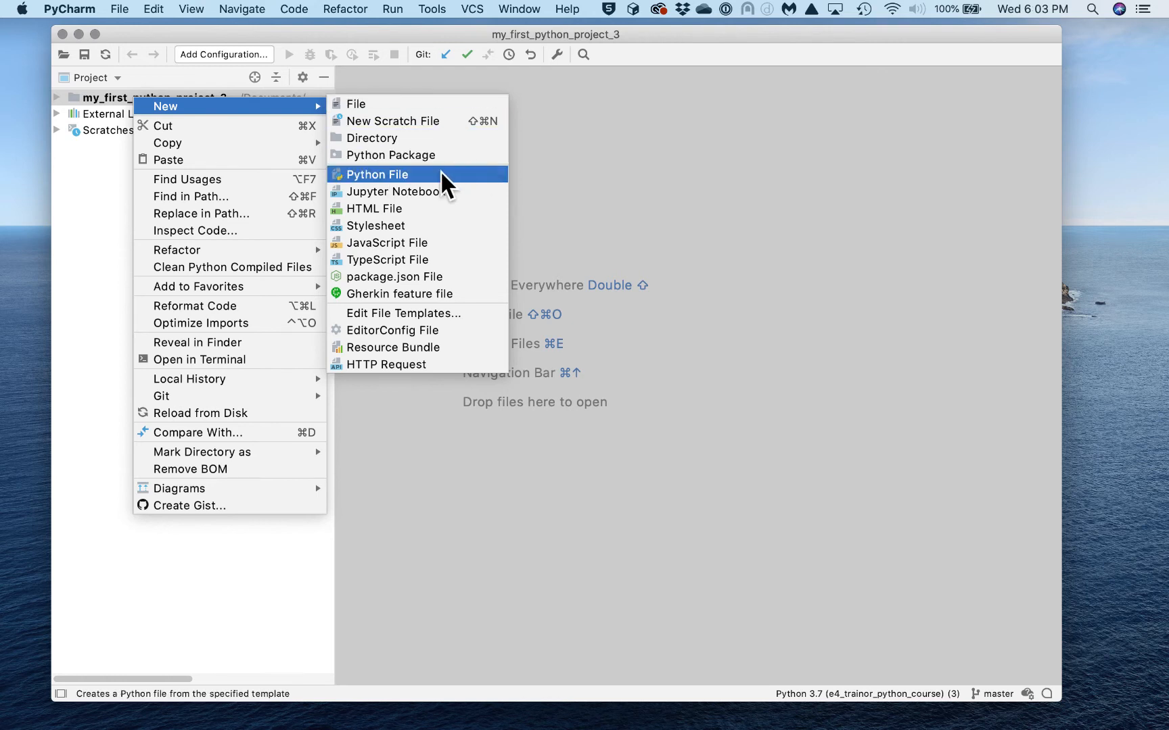
left_click(376, 175)
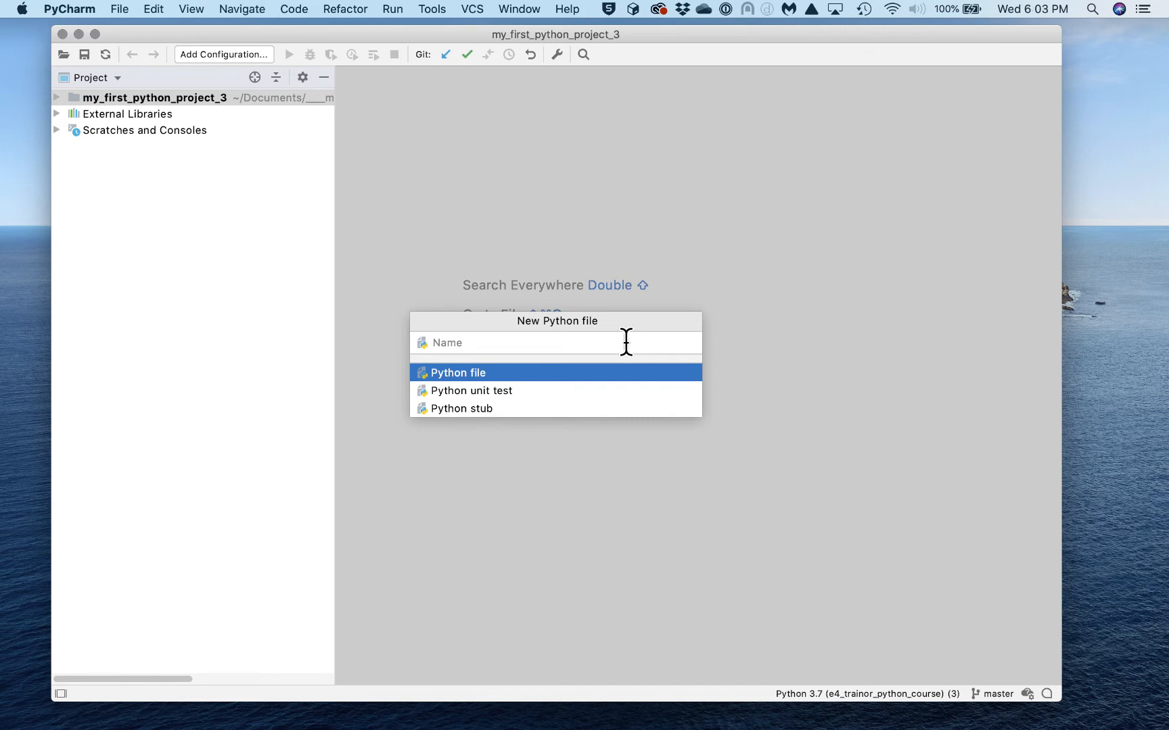
type("goodbye_cruel_world")
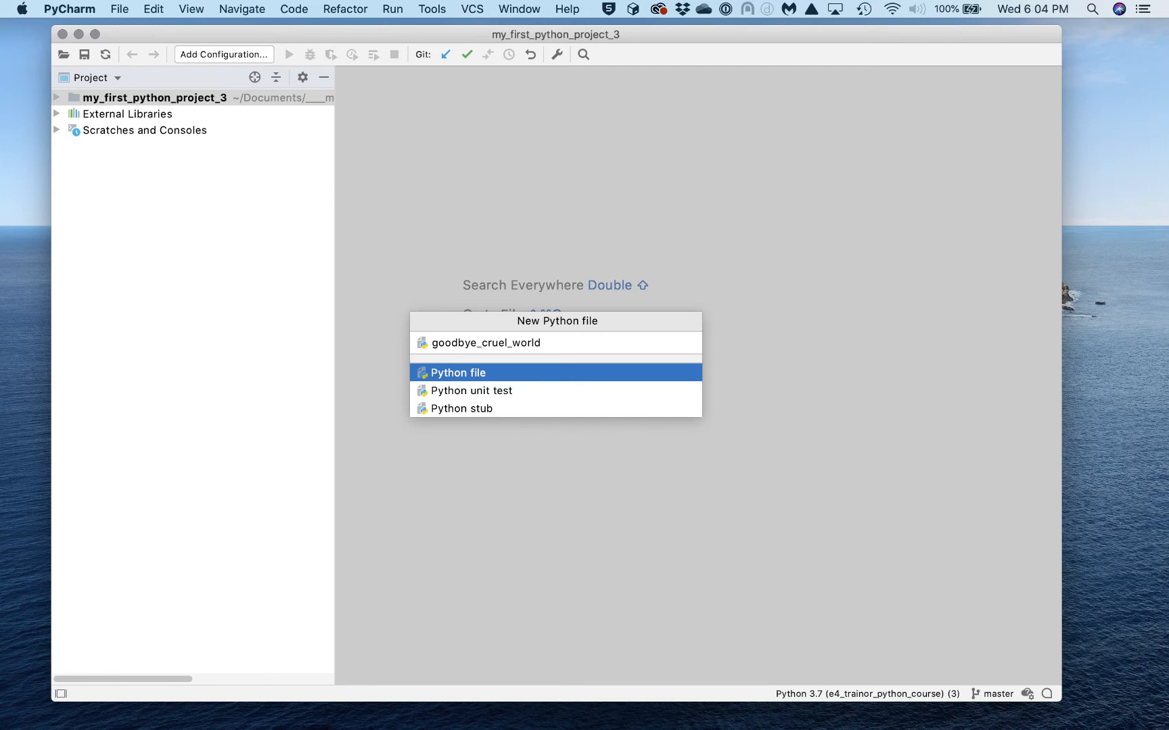
Create goodbye_cruel_world.py and add it to Git
key("Return")
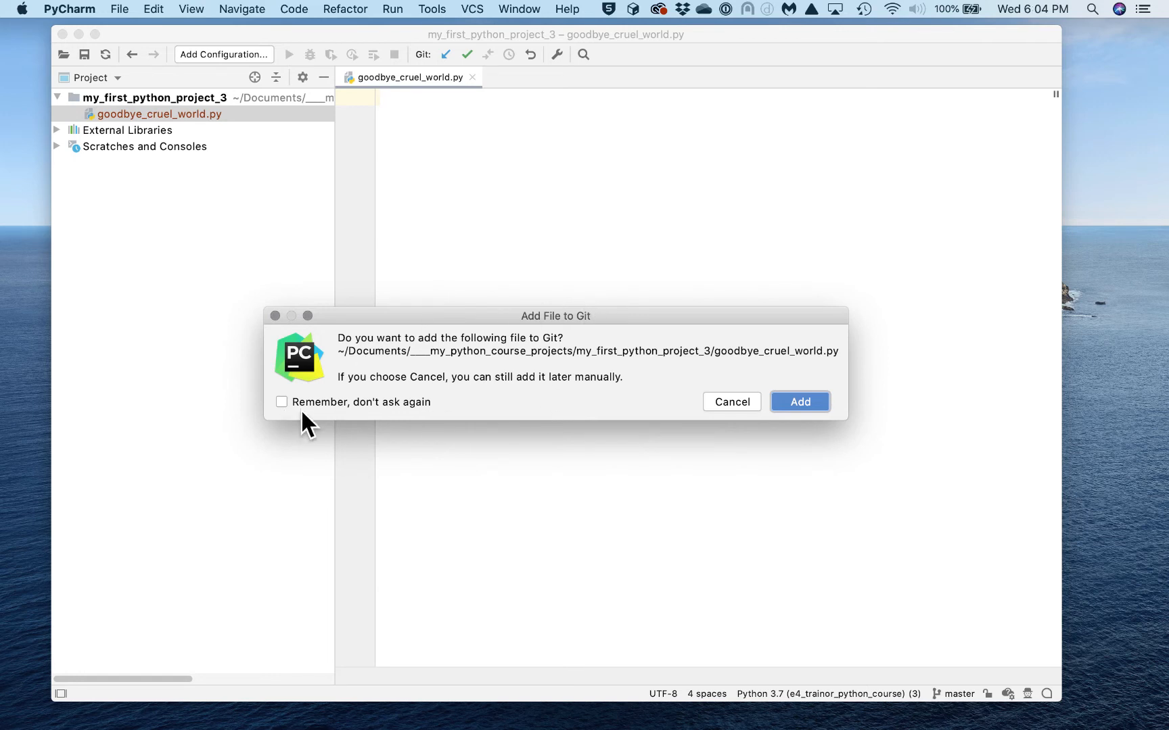
left_click(284, 401)
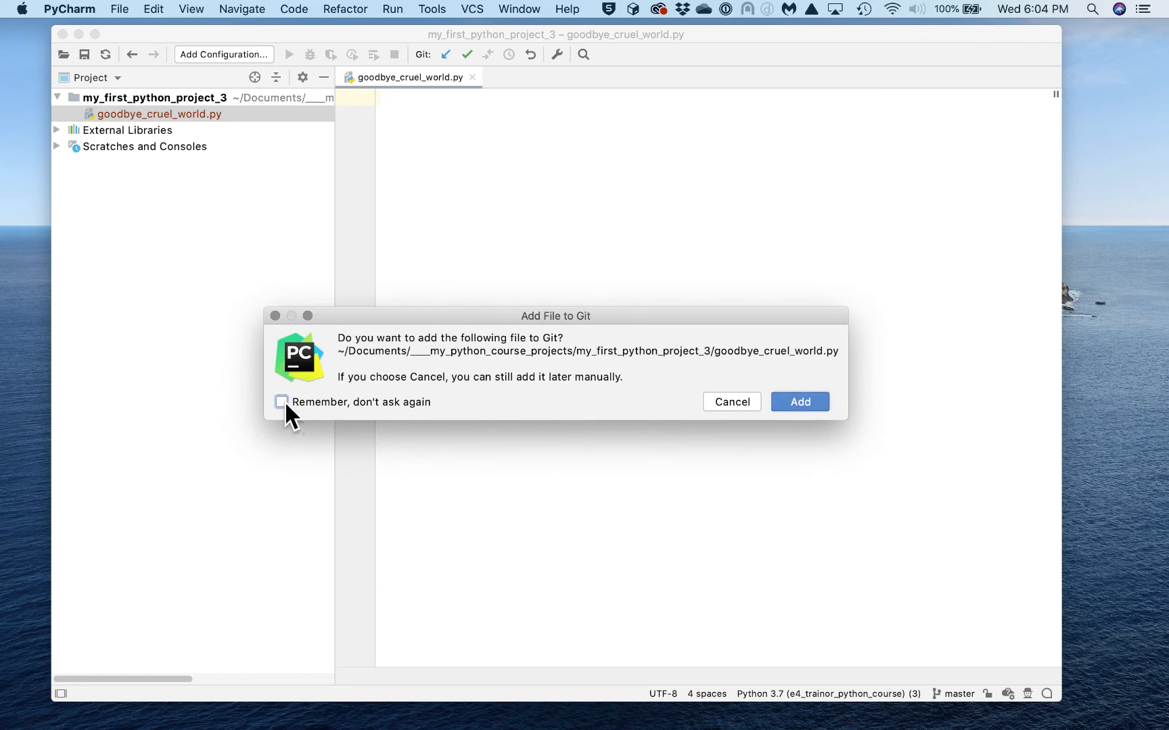
left_click(797, 400)
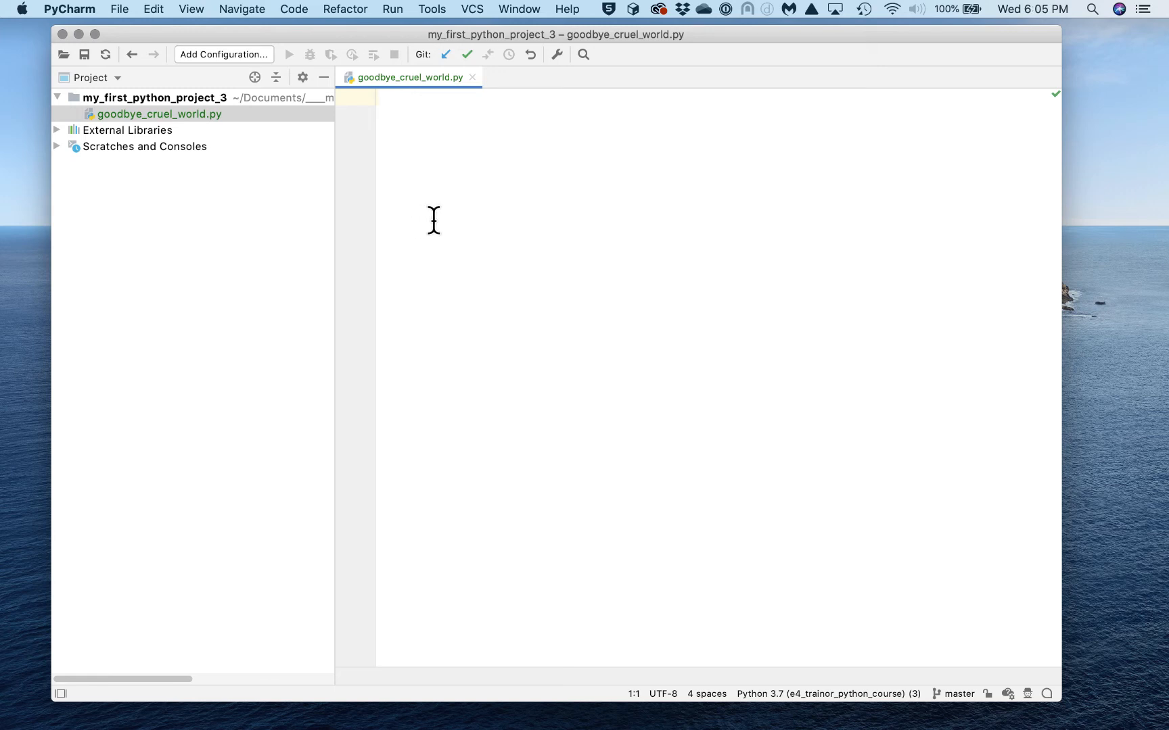
Write 'goodbye_cruel_world.py' on line 1 and 'A demonstration program that prints a one-line message on the console.' on line 2
type("goodbye_cdru")
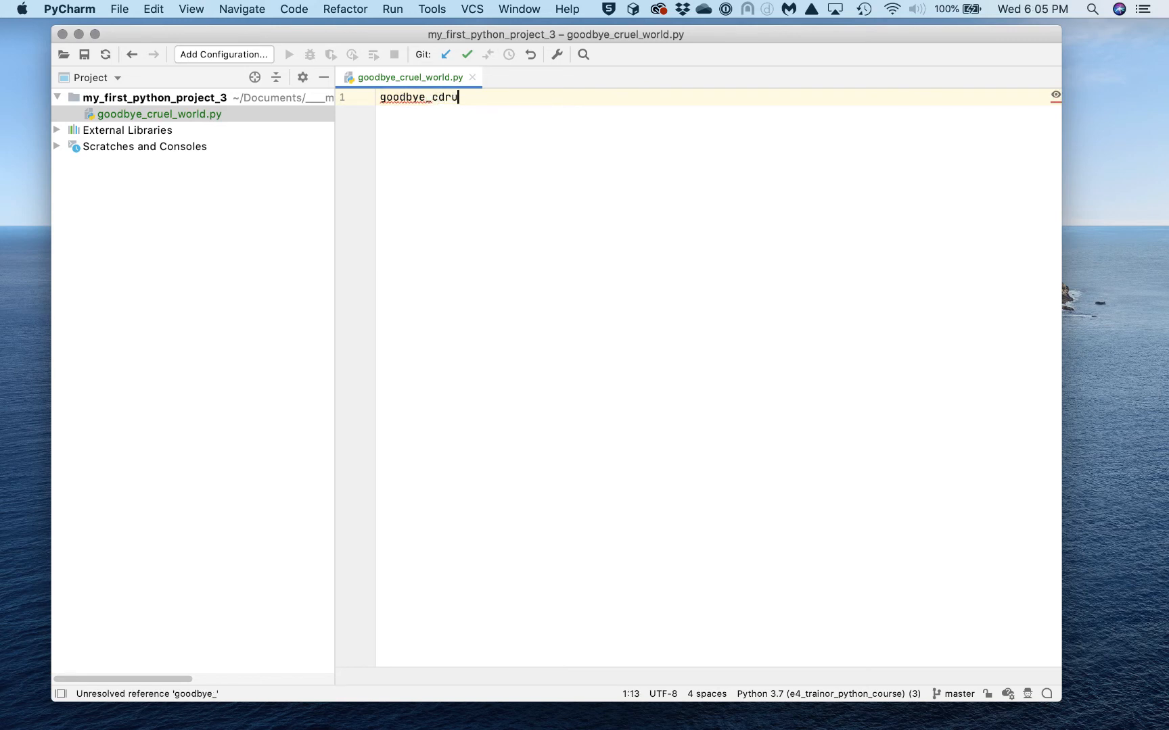
key("BackSpace")
key("BackSpace")
key("BackSpace")
type("ruel_world.")
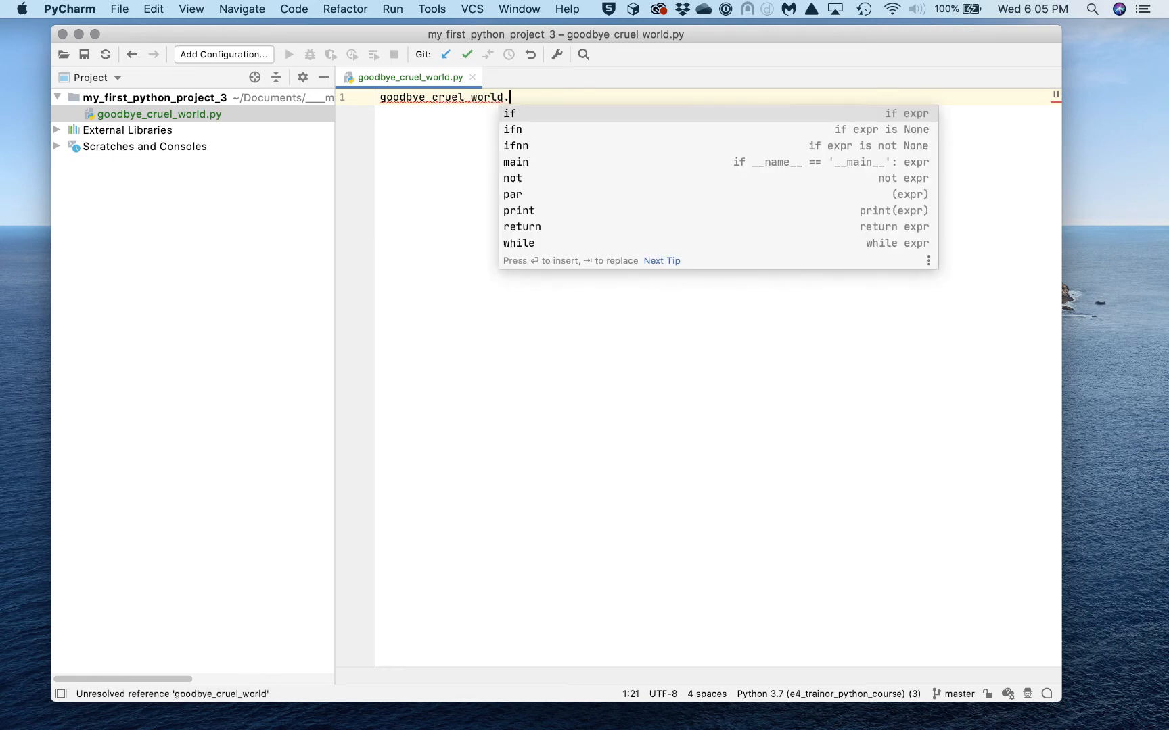
type("py")
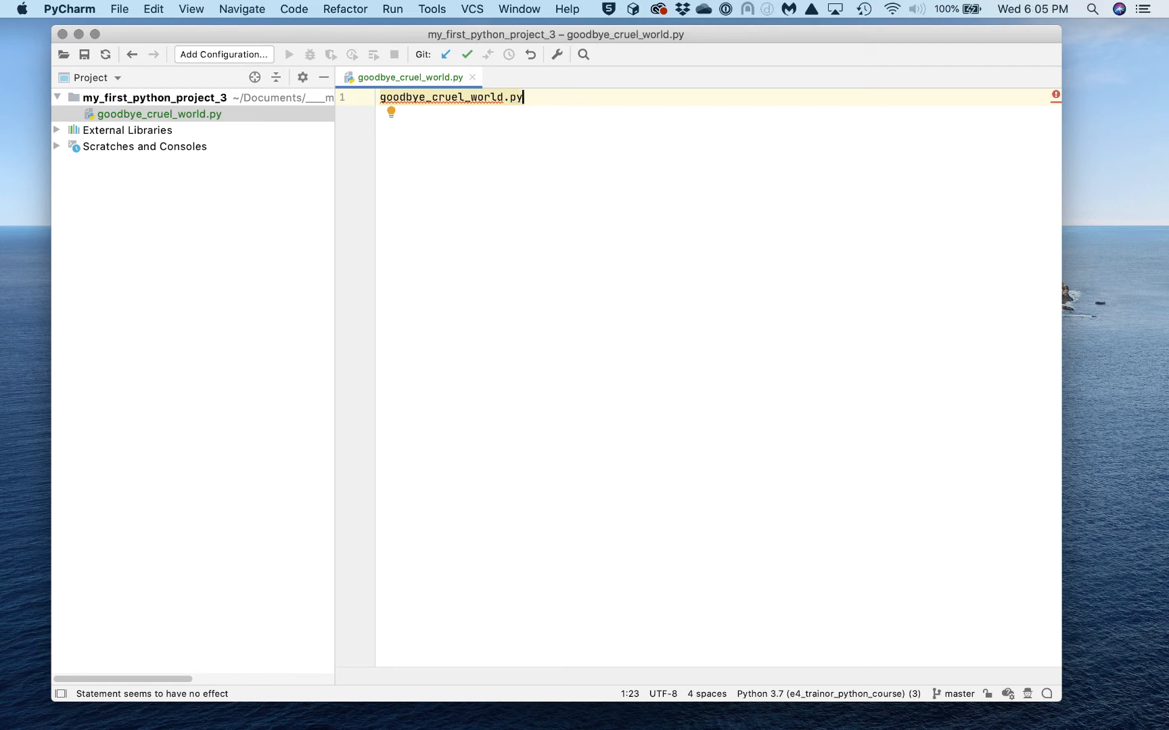
key("Return")
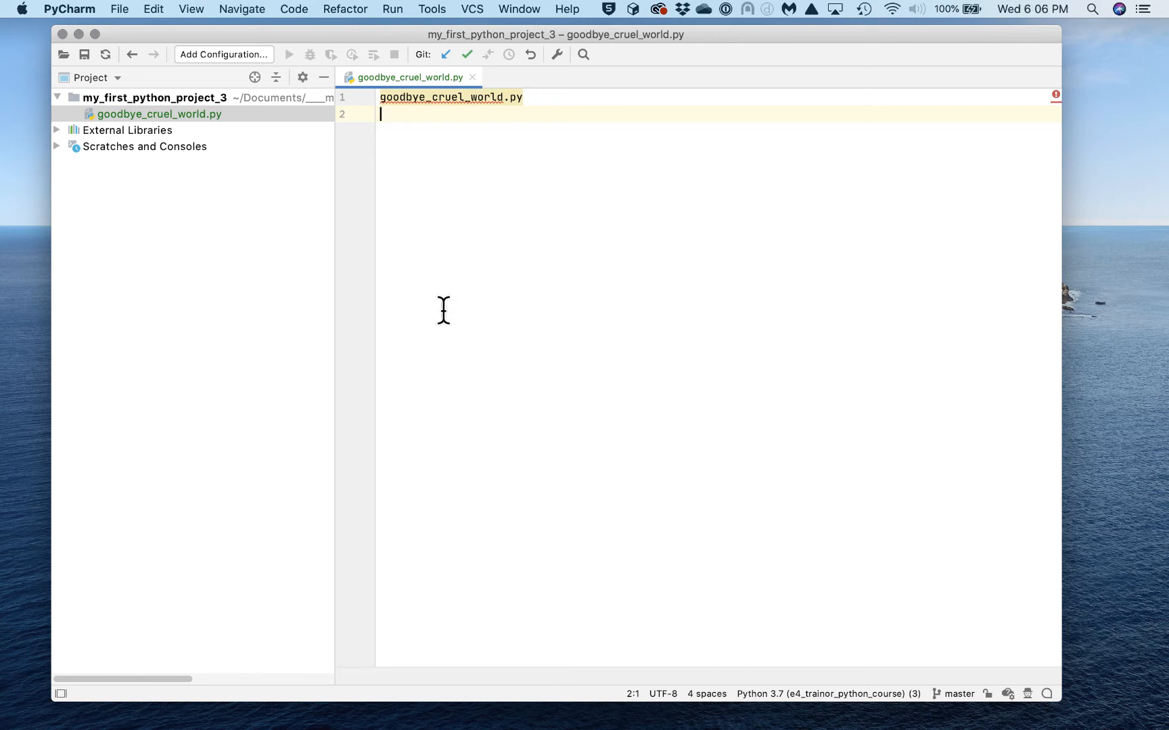
type("A demonstration prog")
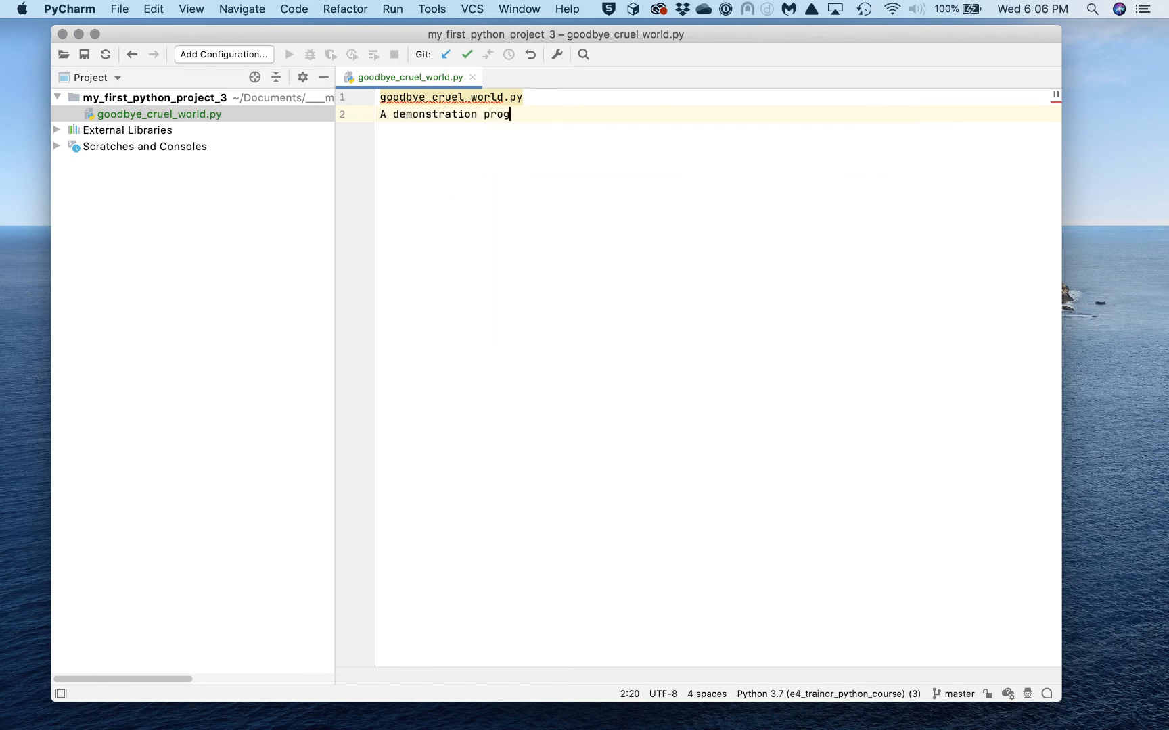
type("ram that prints a one")
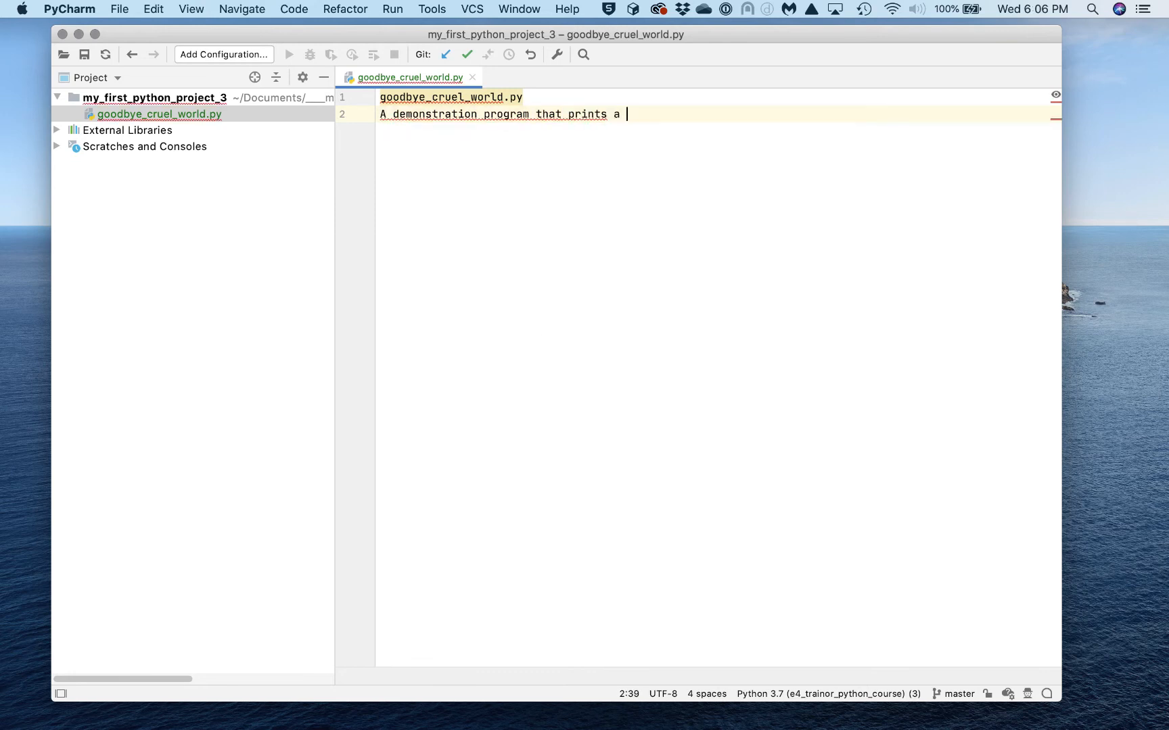
type("-")
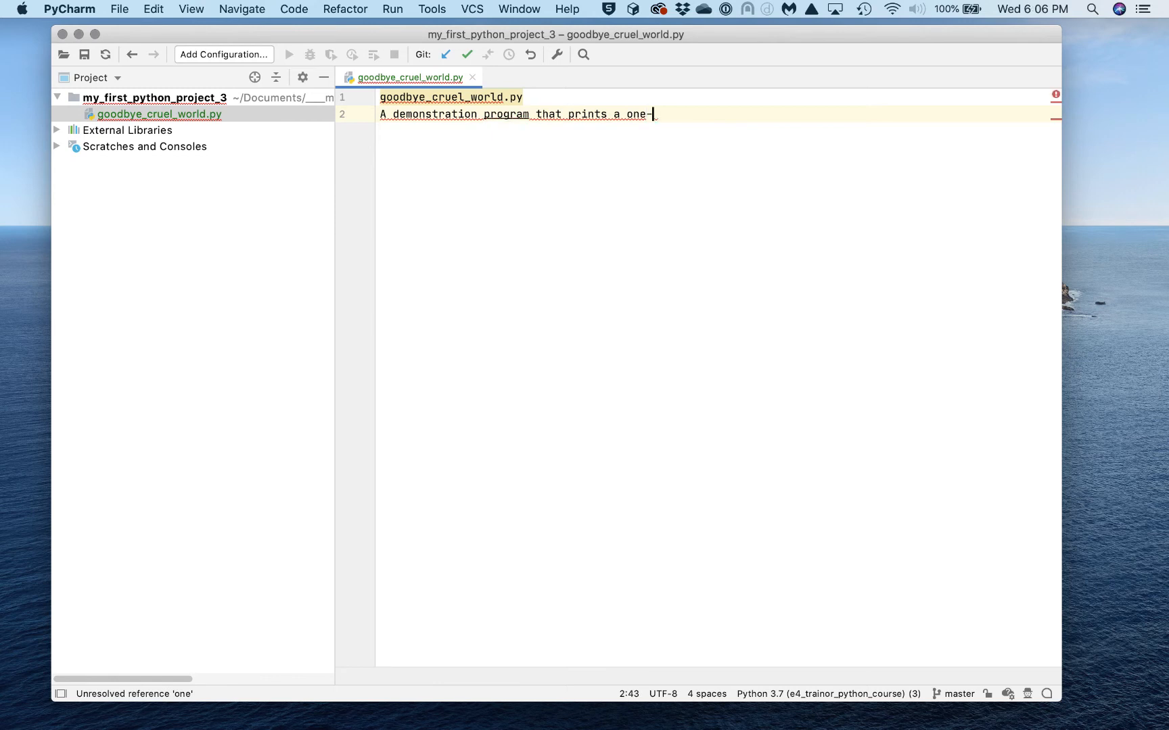
type("line mess")
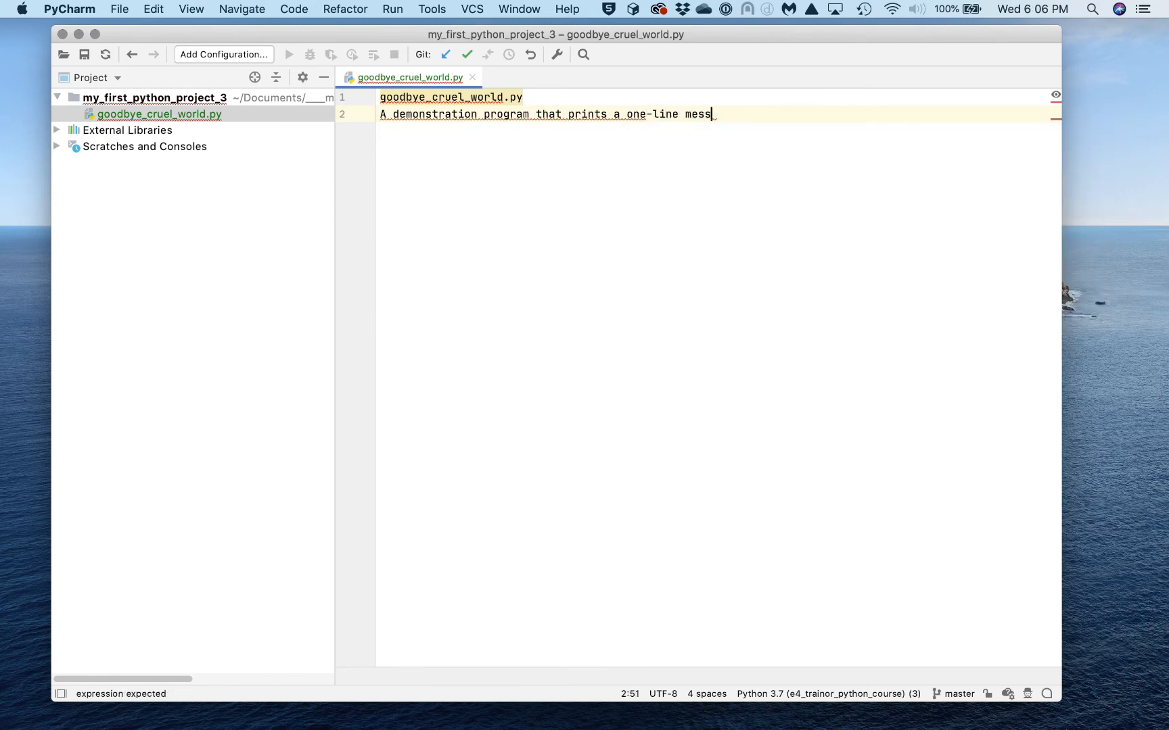
type("age on th")
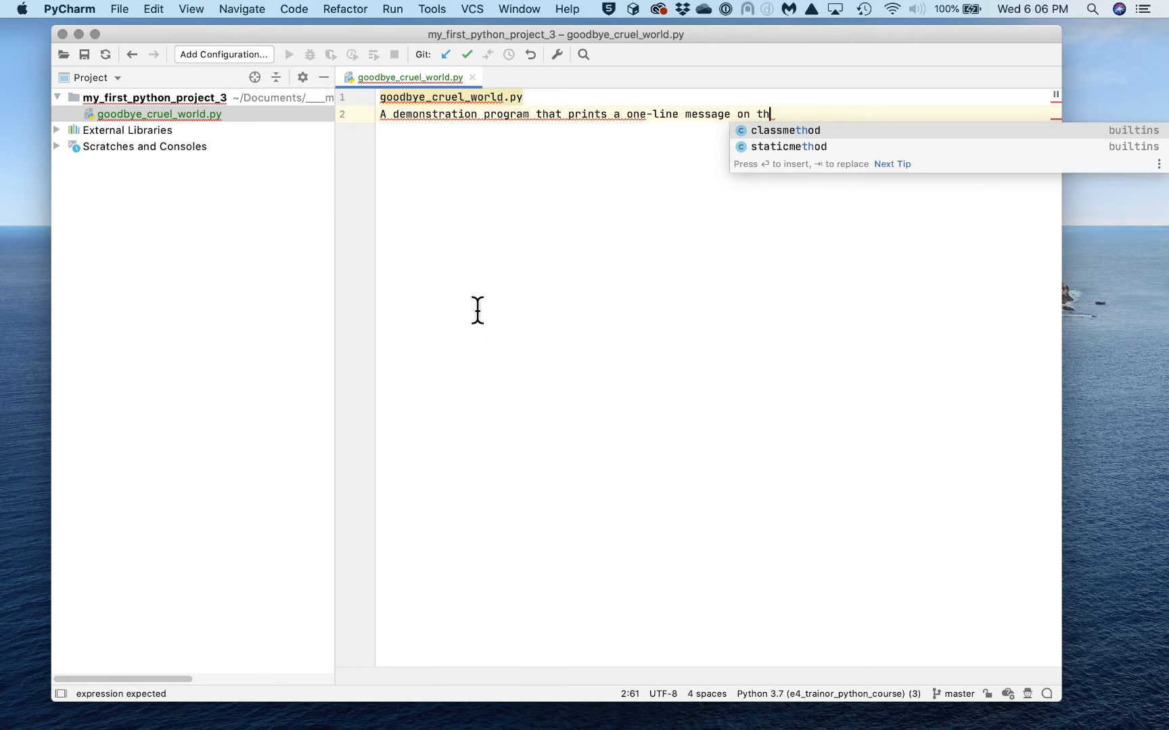
type("e cons")
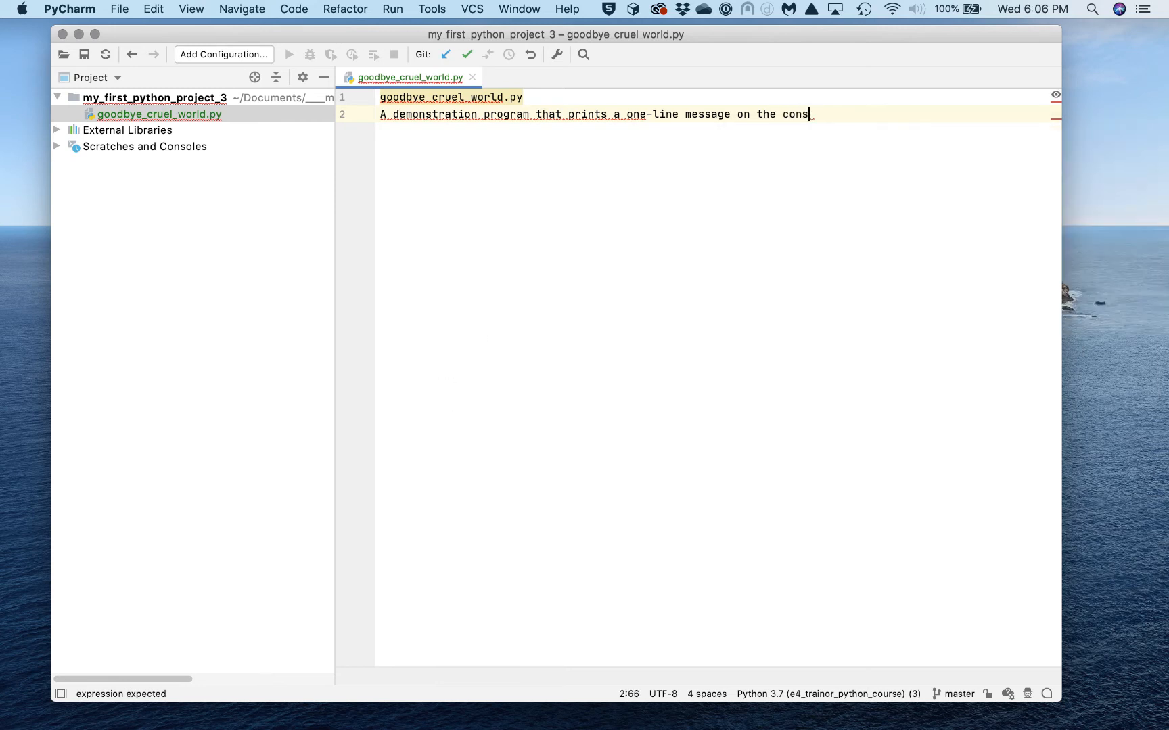
type("ole.")
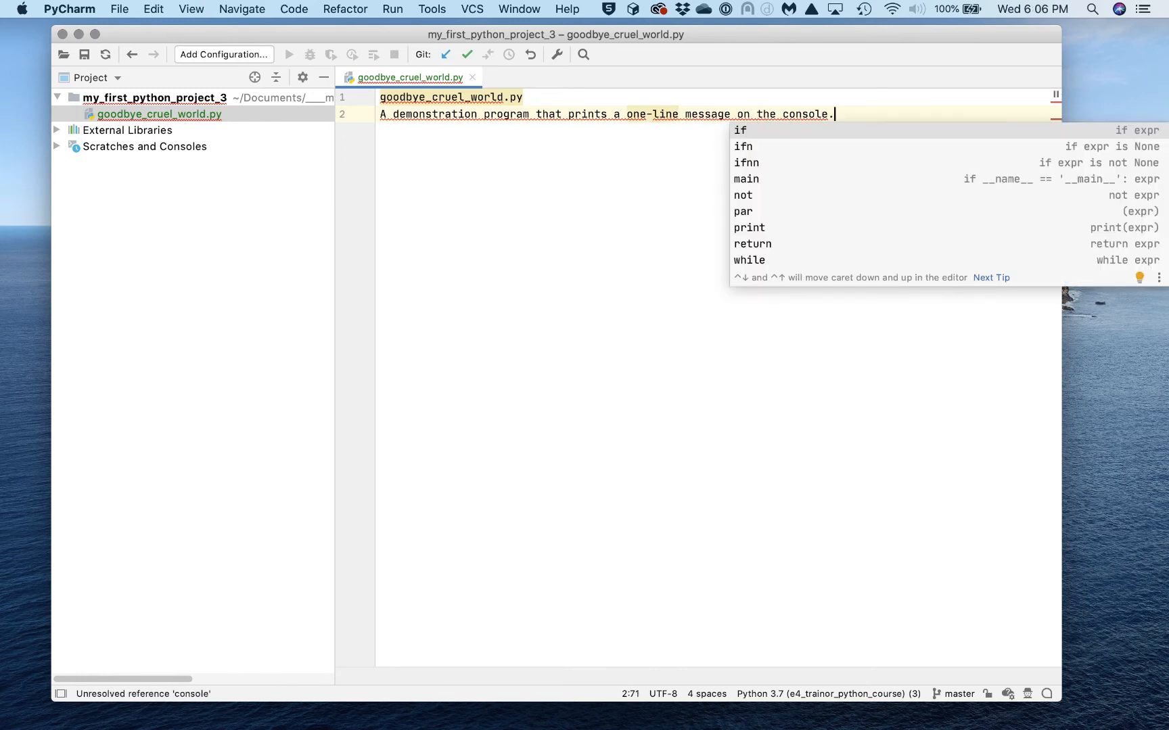
left_click(468, 280)
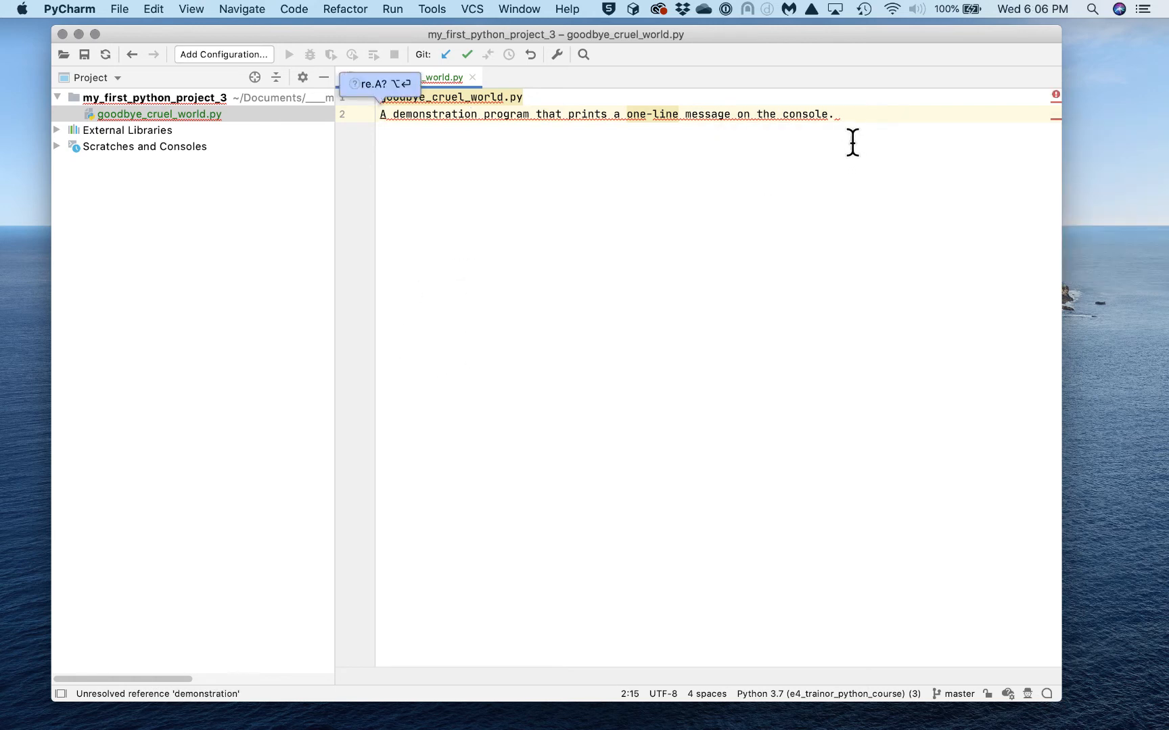
left_click(384, 98)
left_click(383, 99)
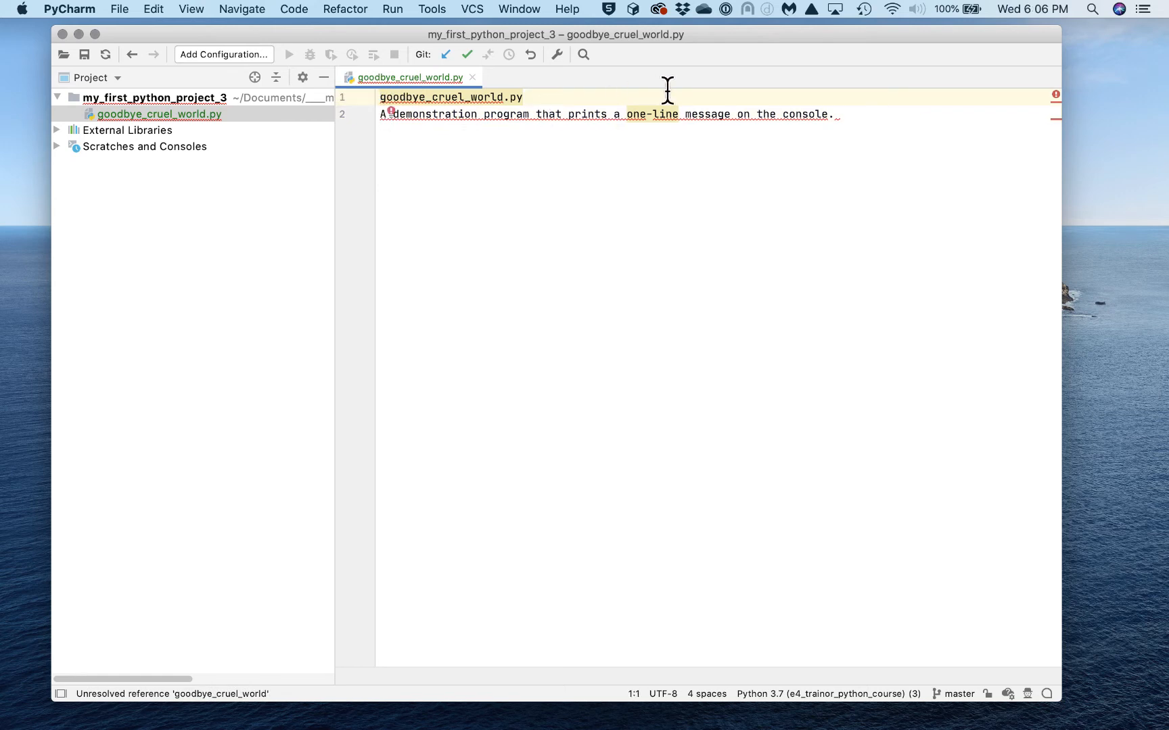
type("#")
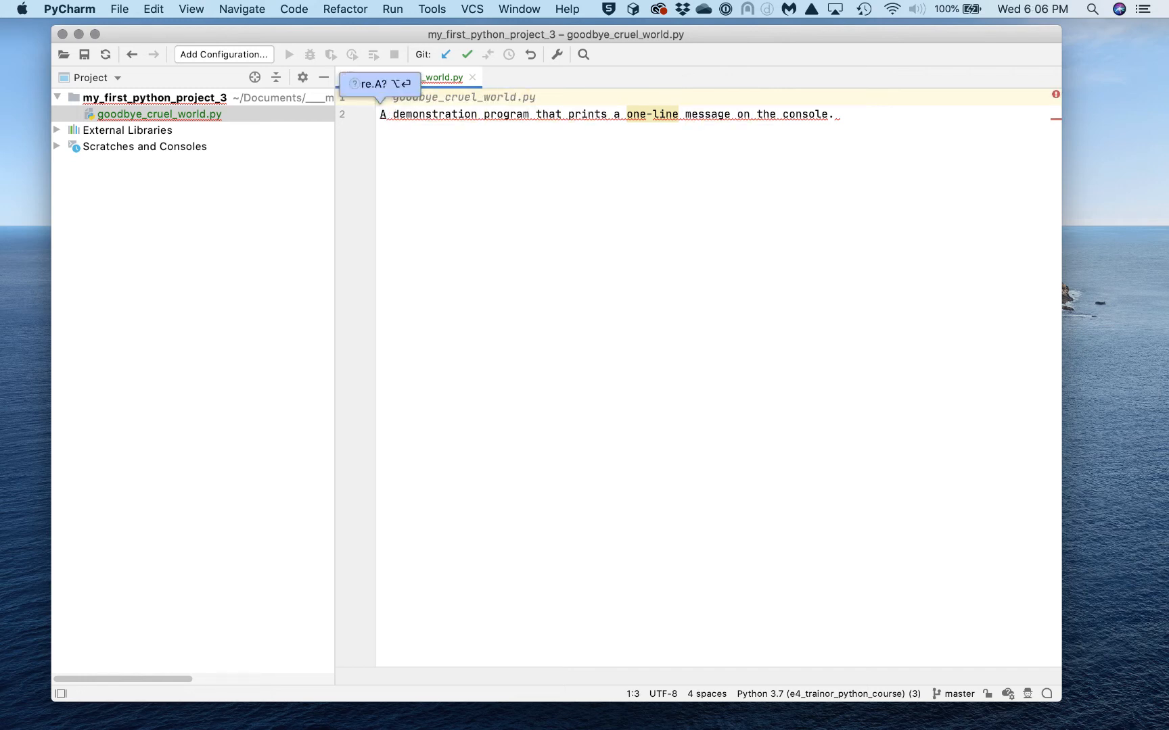
left_click(598, 110)
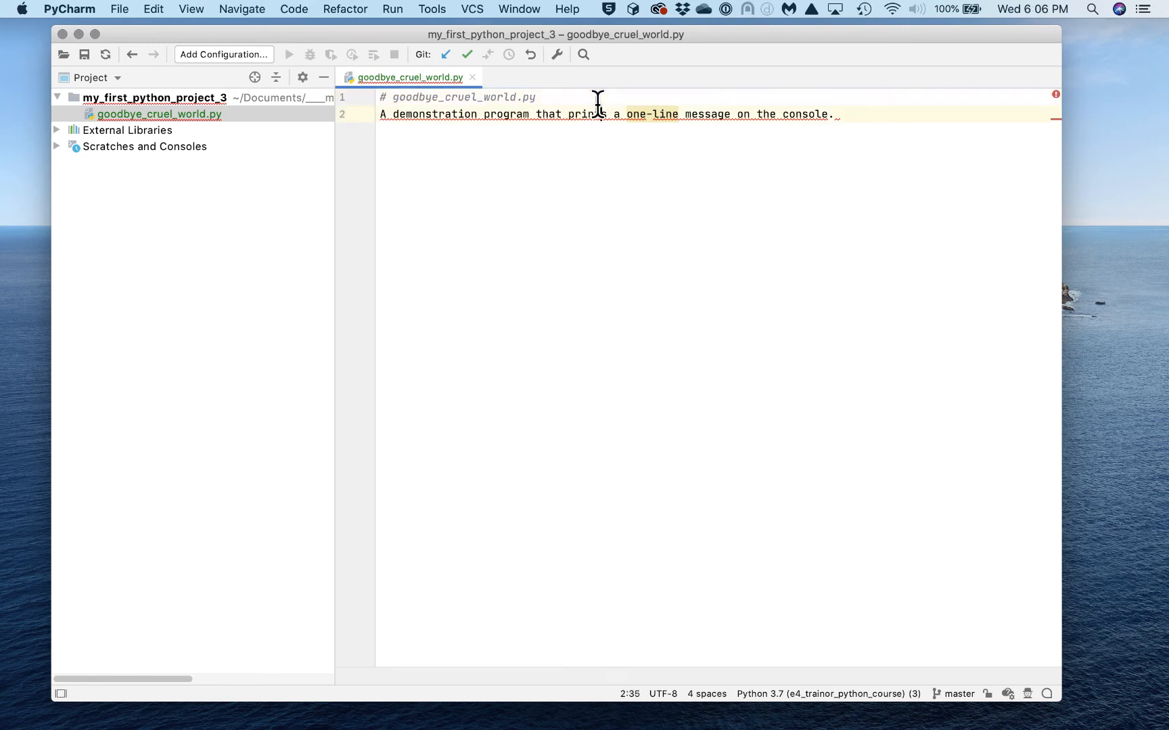
left_click(549, 93)
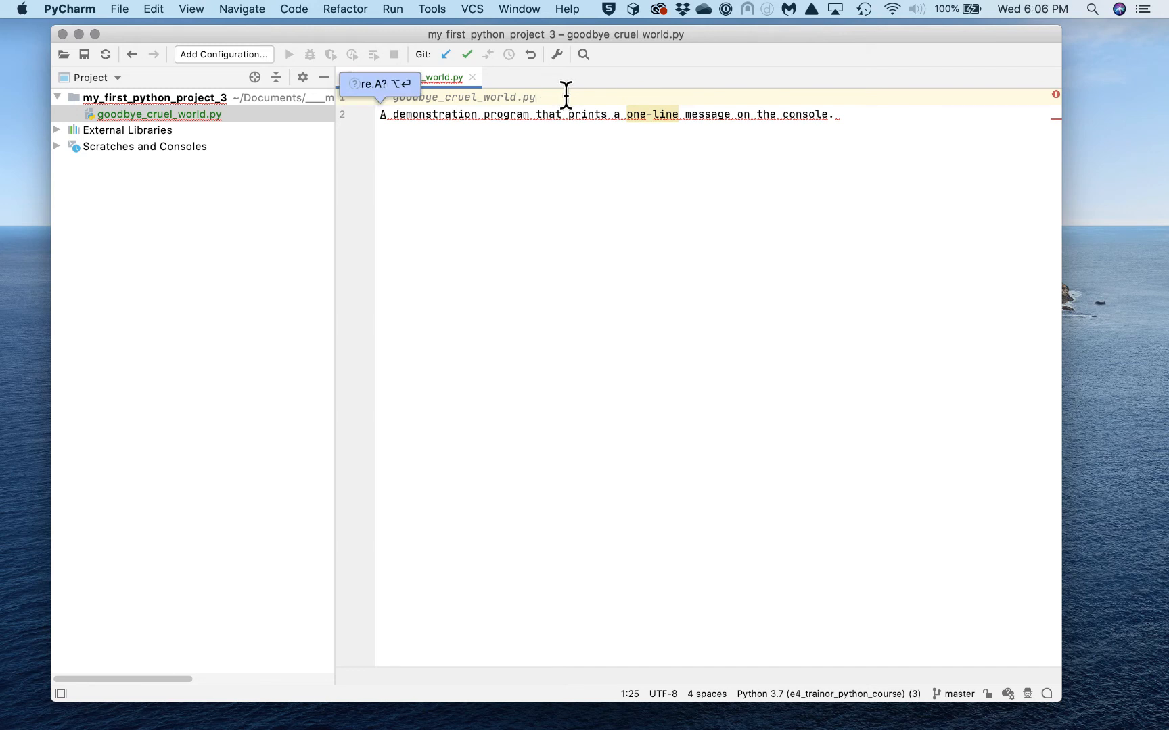
key("alt+Left")
key("alt+Left")
key("alt+Left")
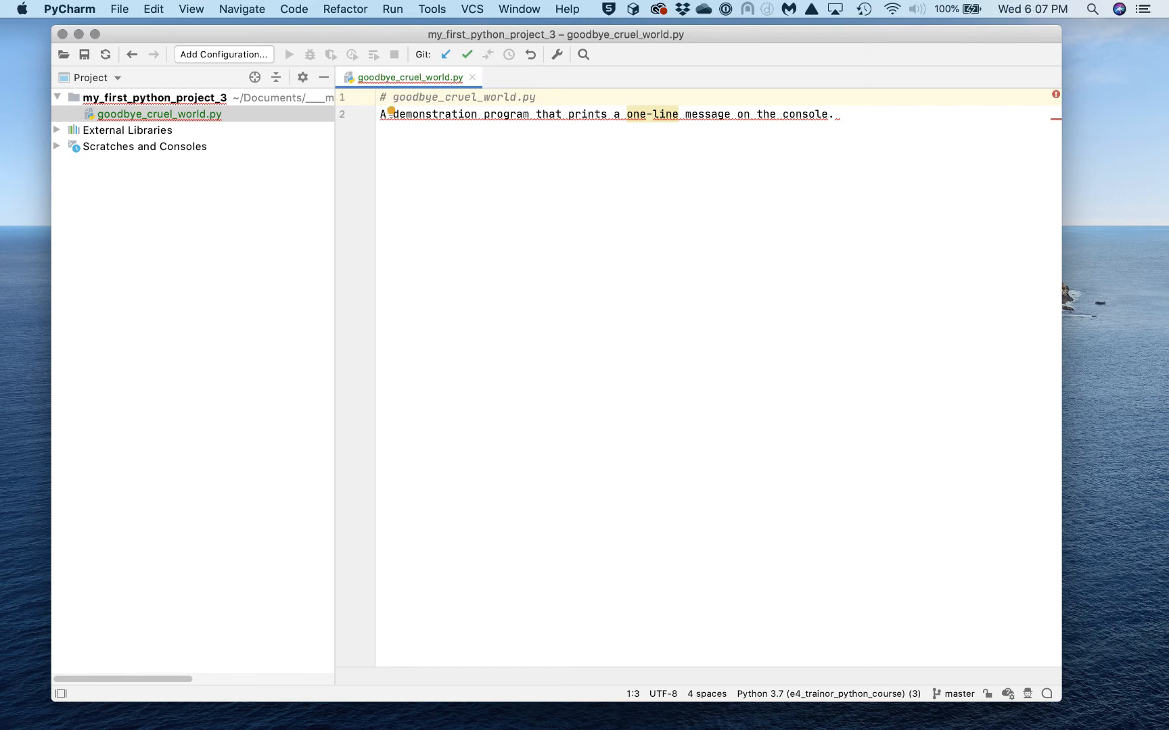
left_click(564, 94)
left_click(604, 164)
left_click(391, 95)
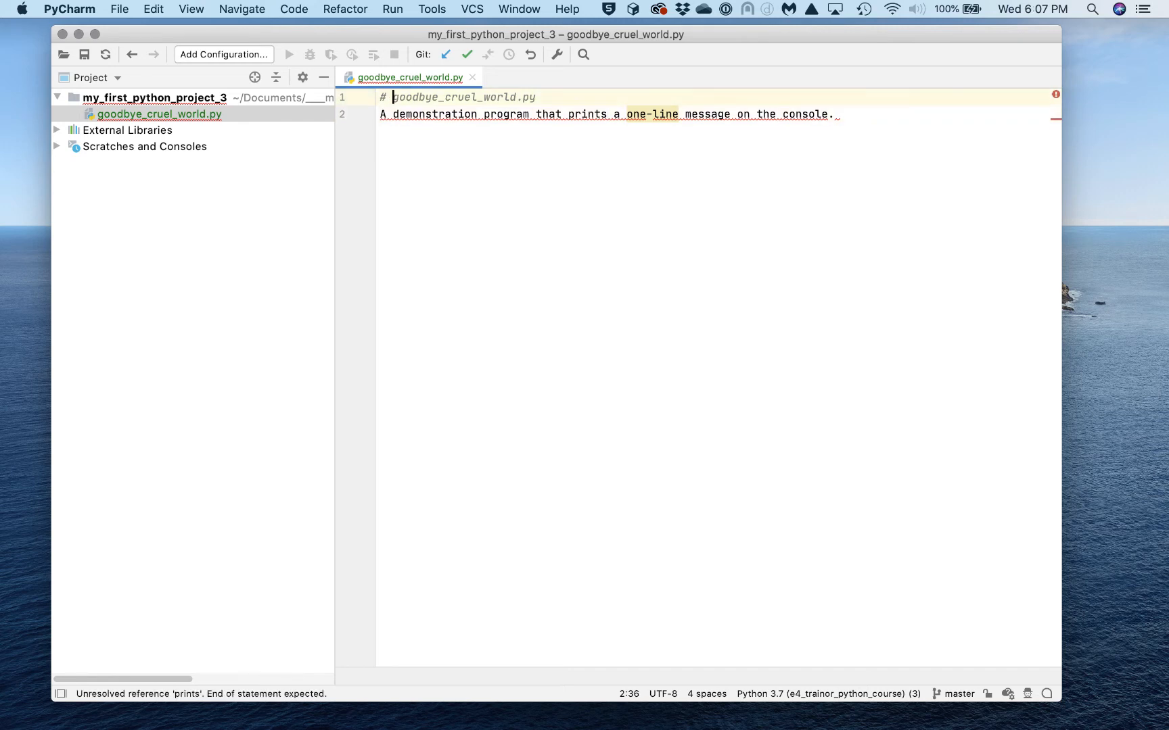
key("BackSpace")
key("BackSpace")
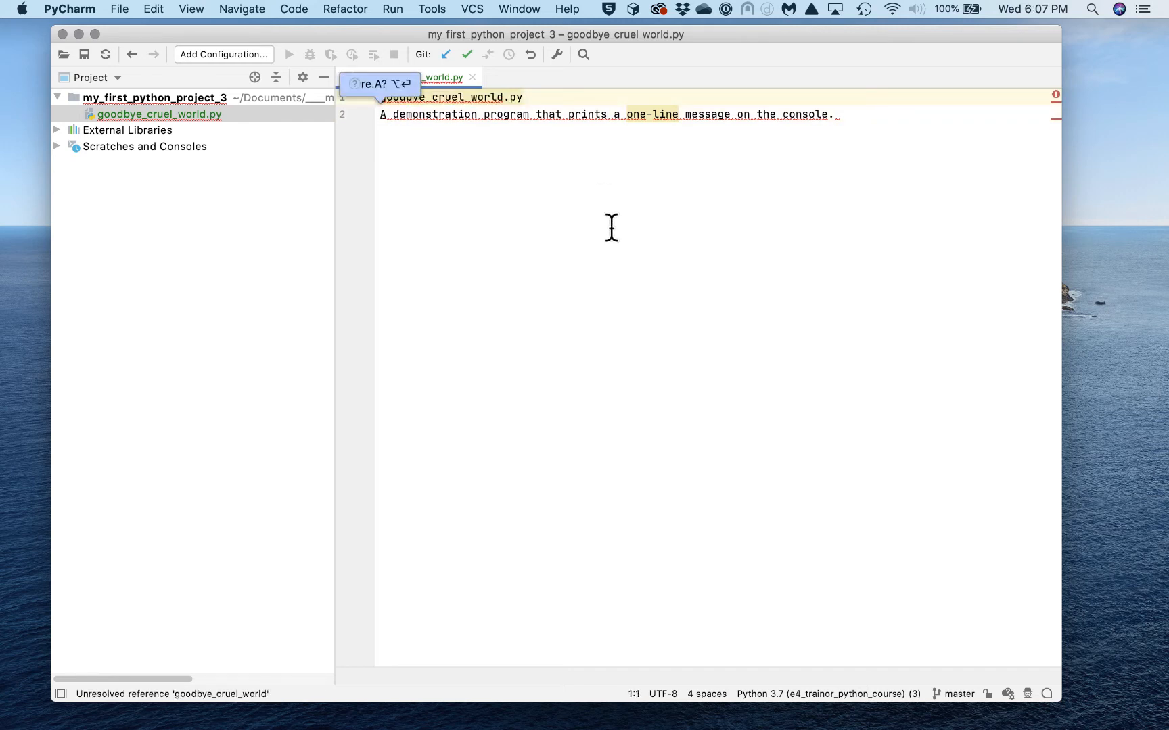
left_click(614, 215)
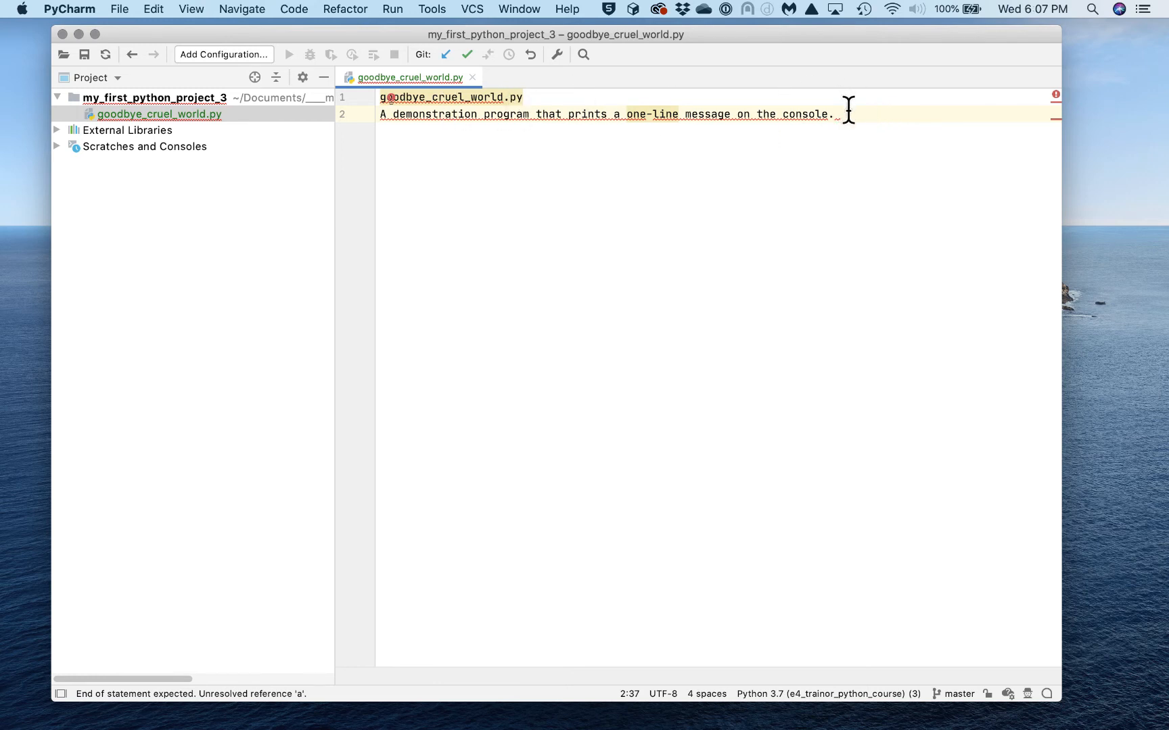
Comment out both header lines with Cmd+/ and add a blank line below them
left_click_drag(850, 115, 353, 100)
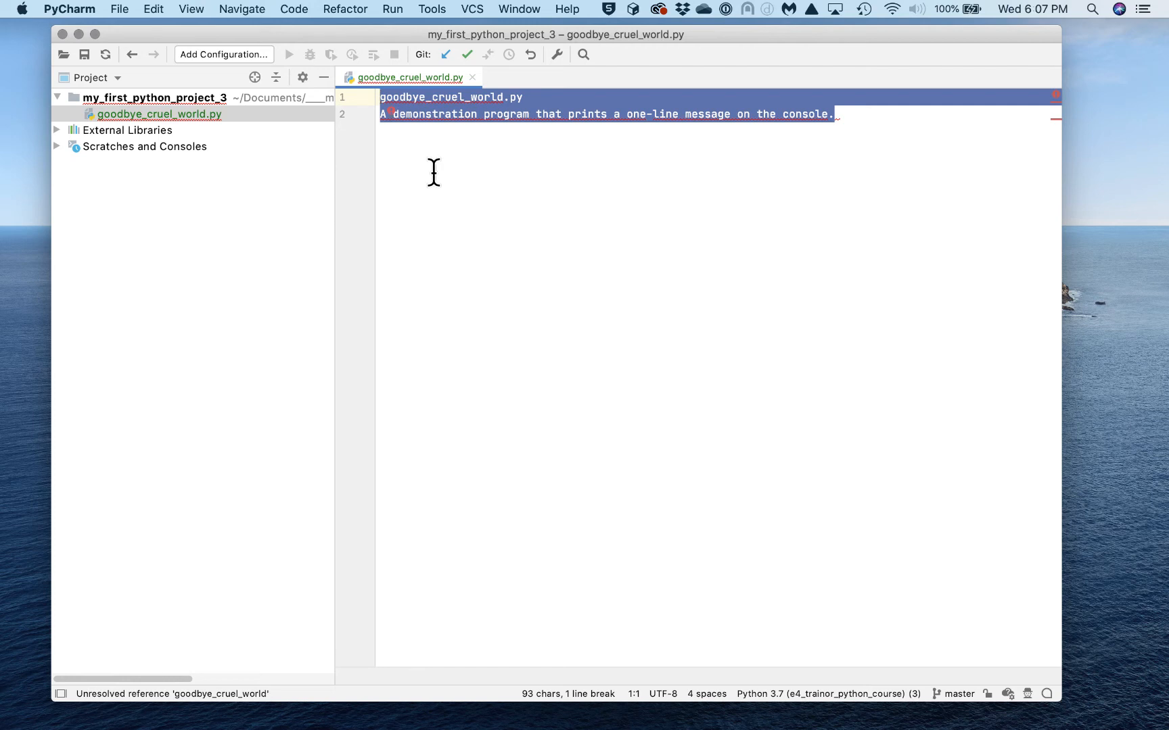
key("super+slash")
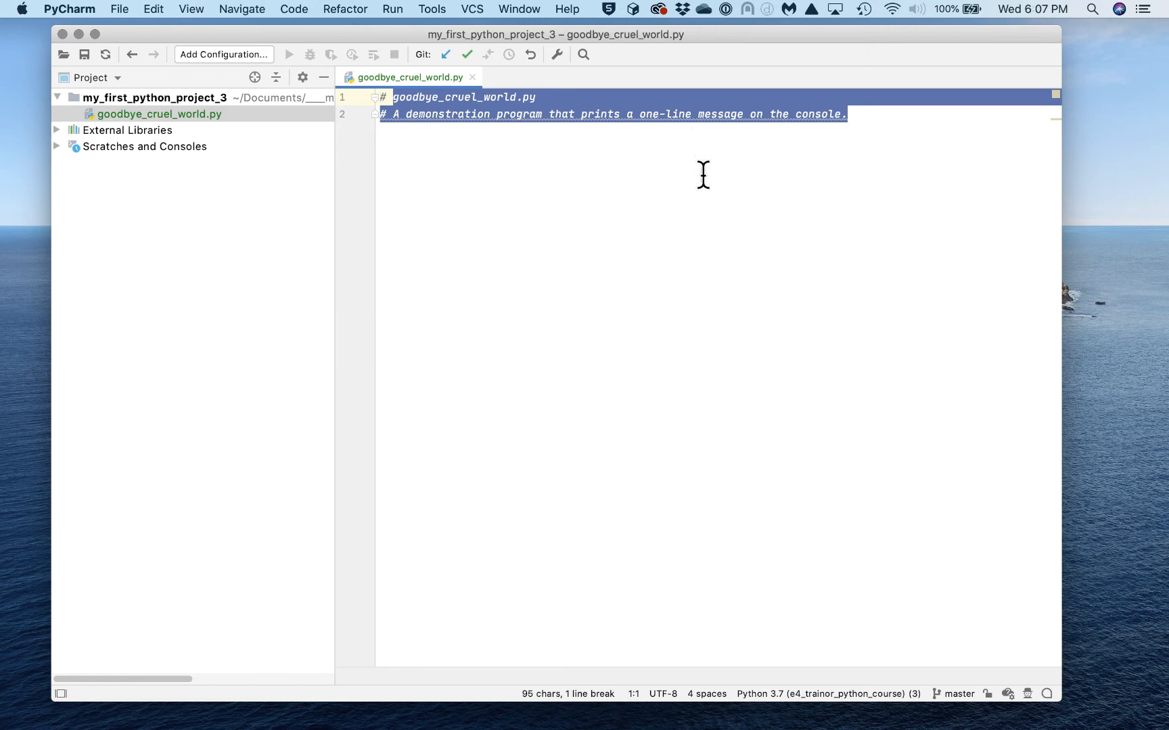
key("super+slash")
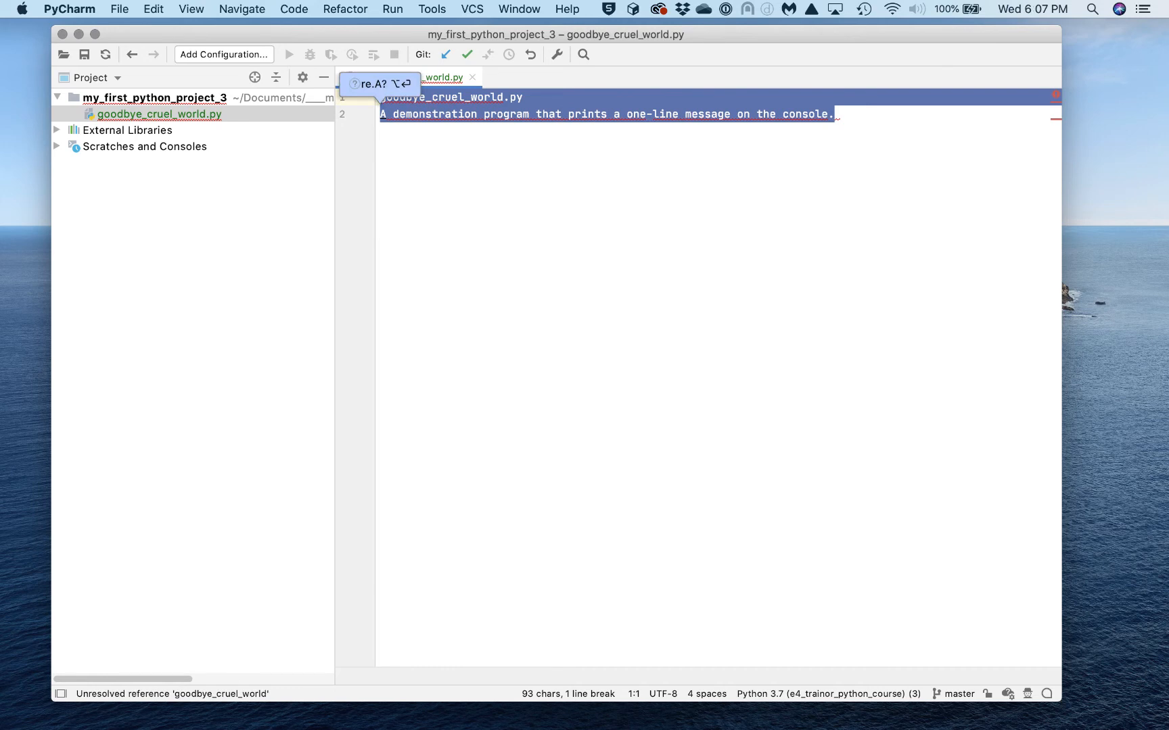
key("super")
key("super")
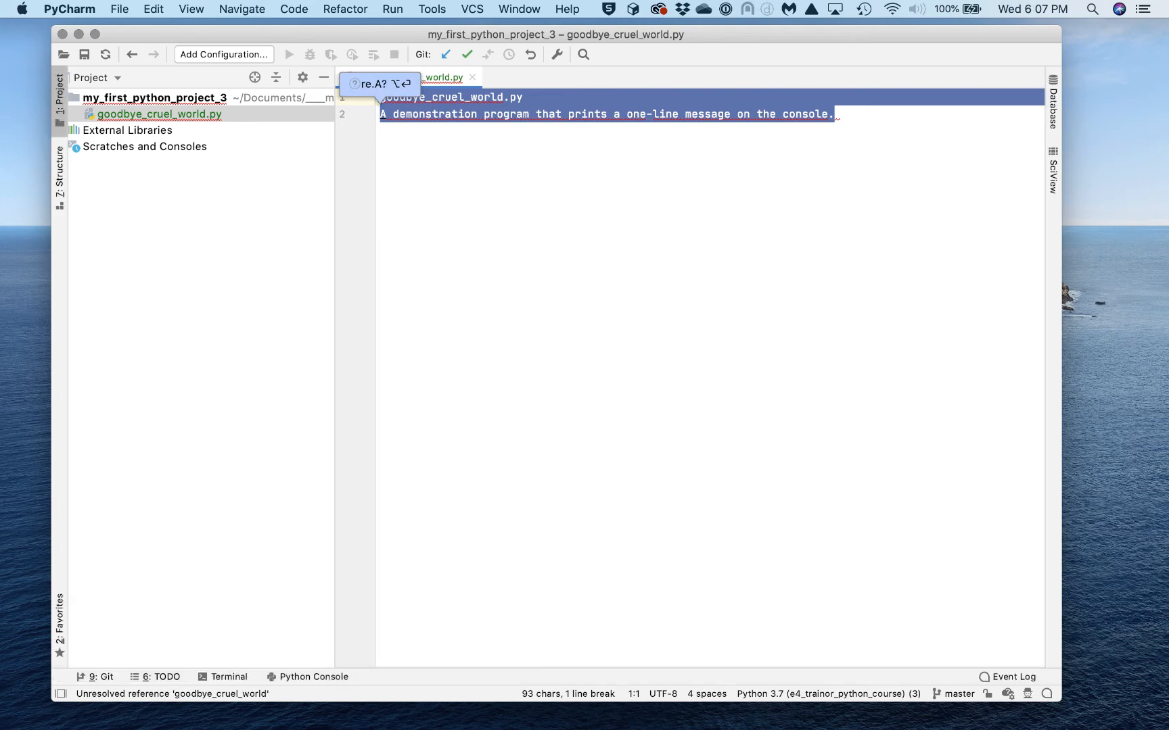
key("super+slash")
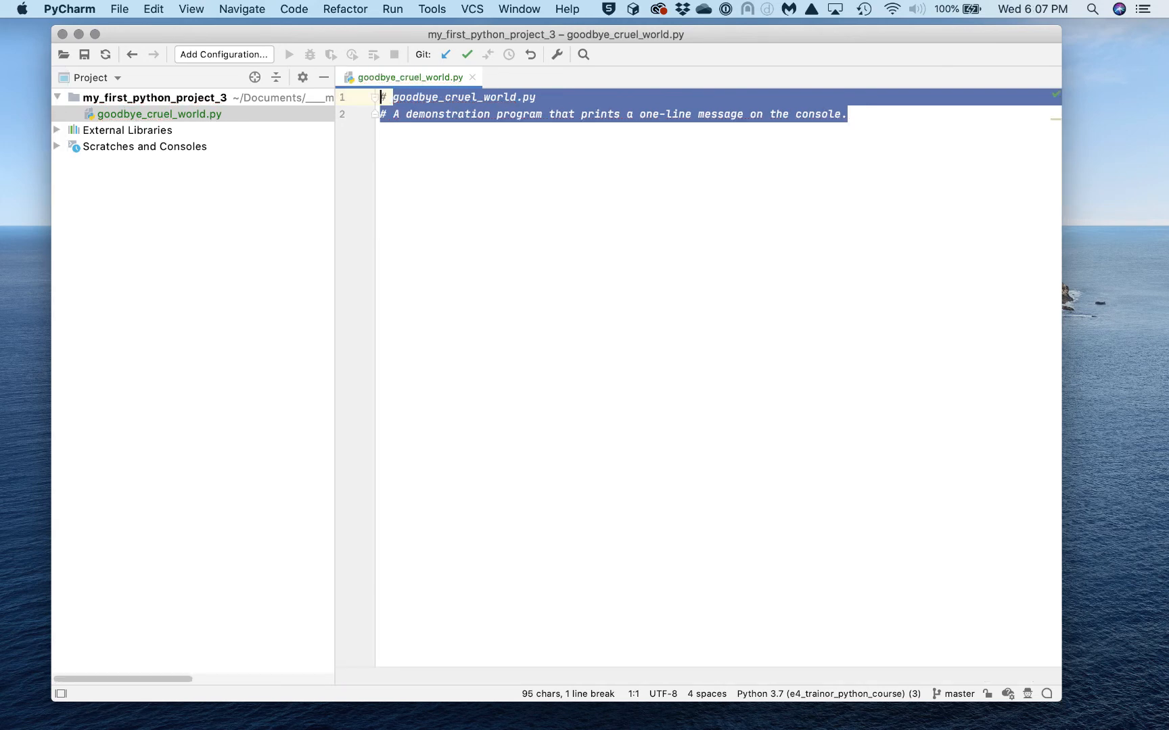
left_click(866, 118)
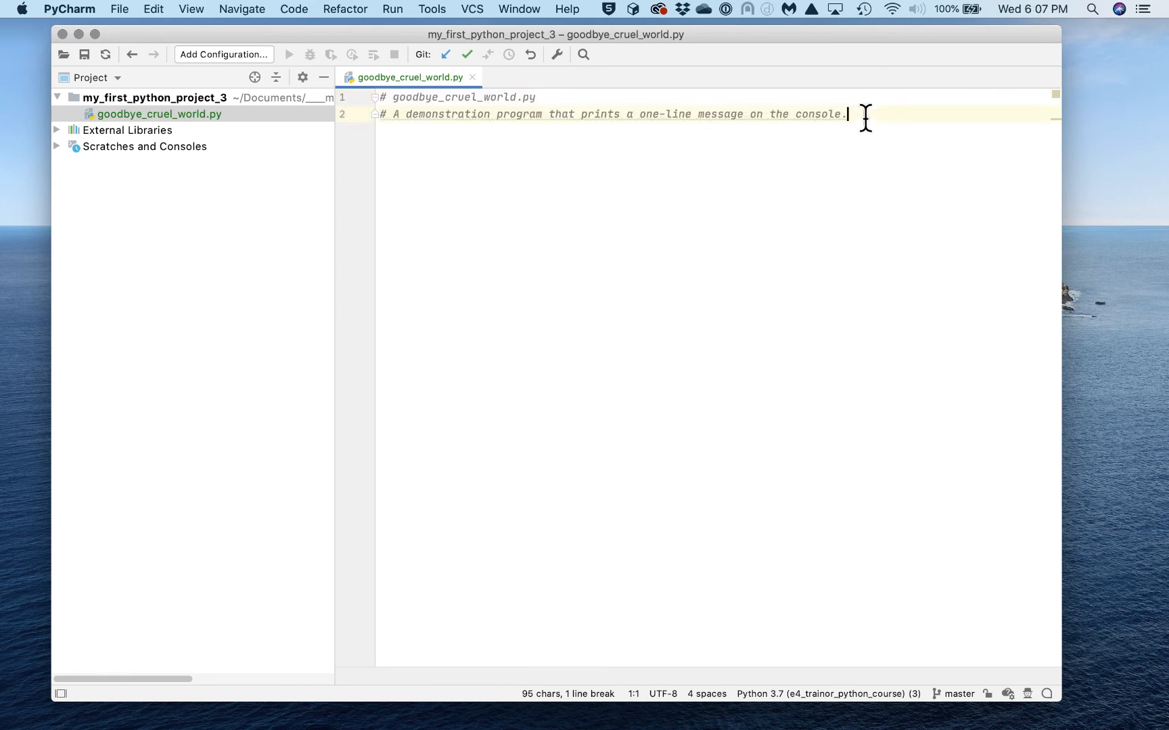
key("Return")
key("Return")
key("Return")
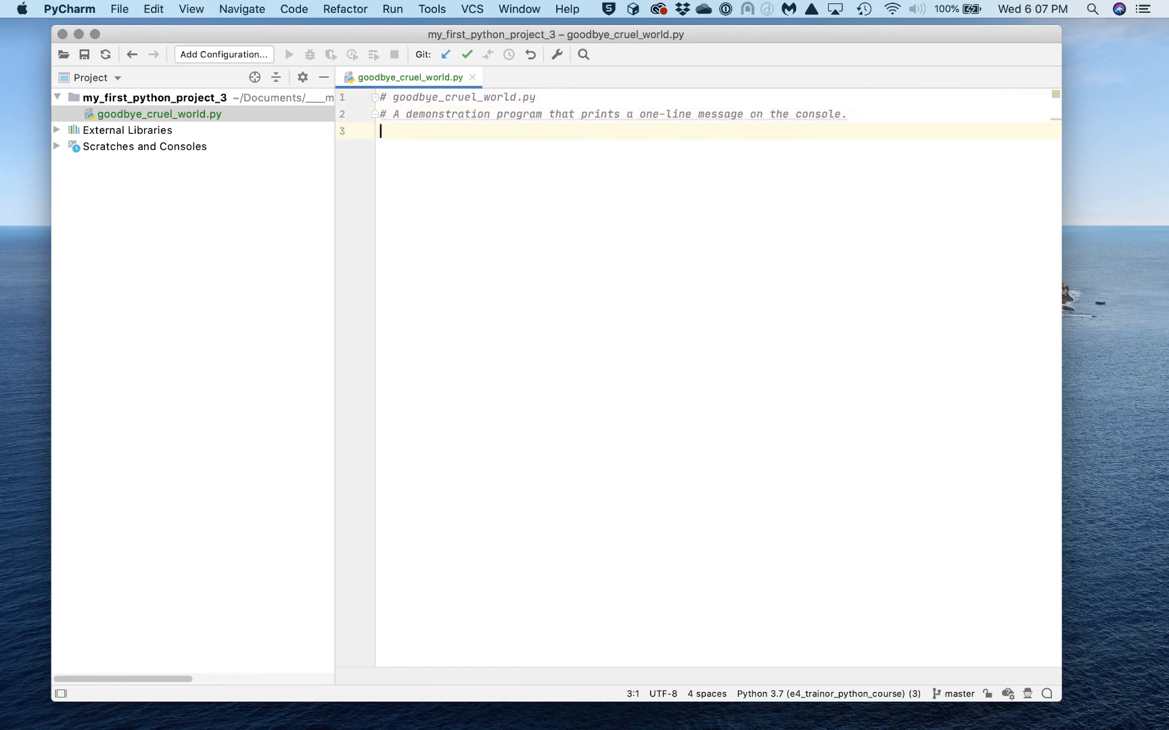
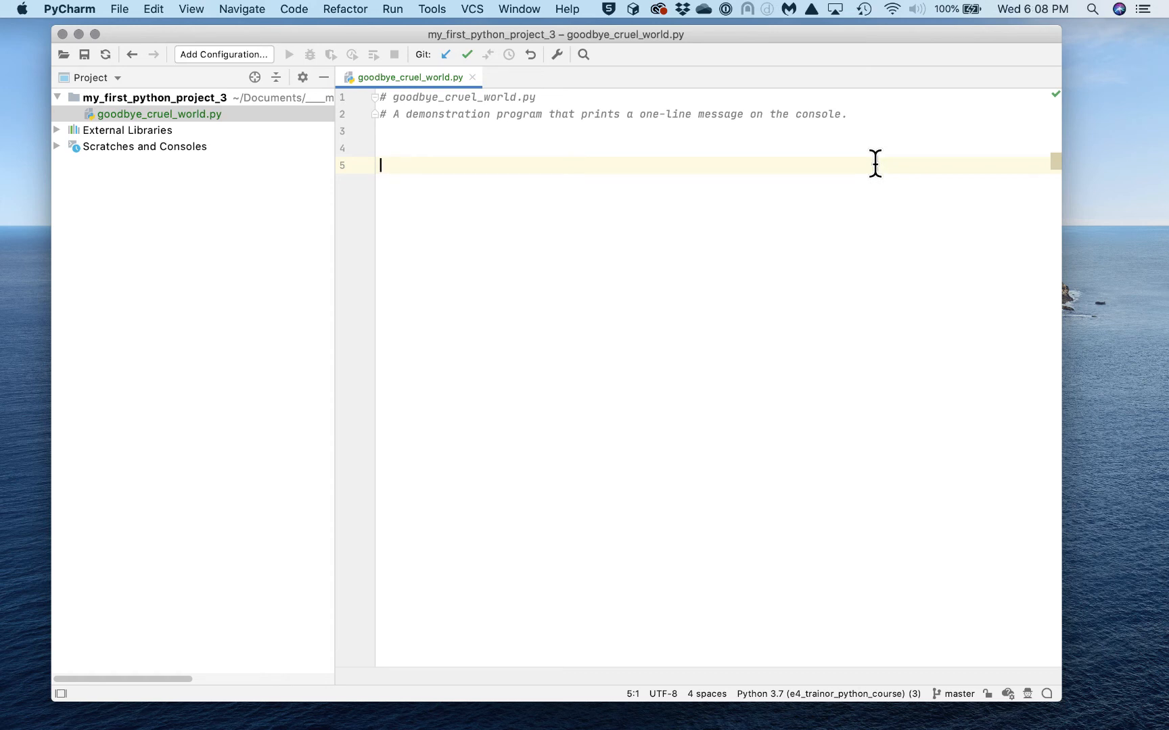
Write 'def main():' on line 5 and start its indented body line
type("deg")
key("BackSpace")
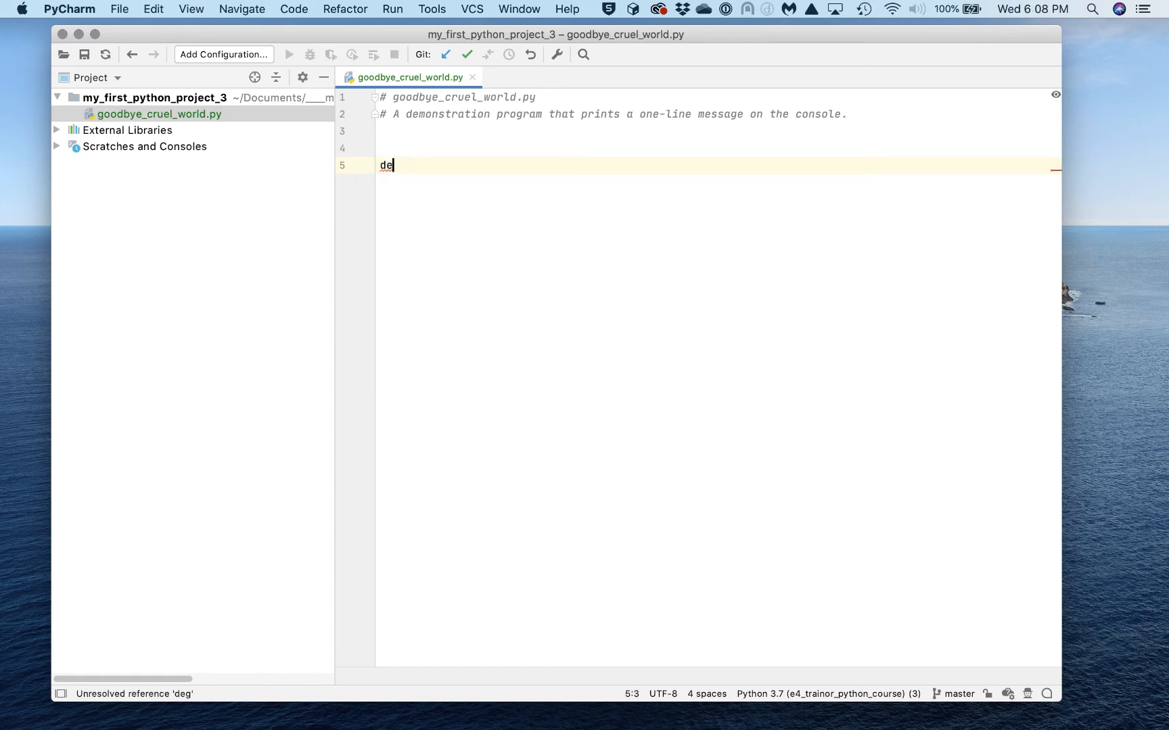
type("f ")
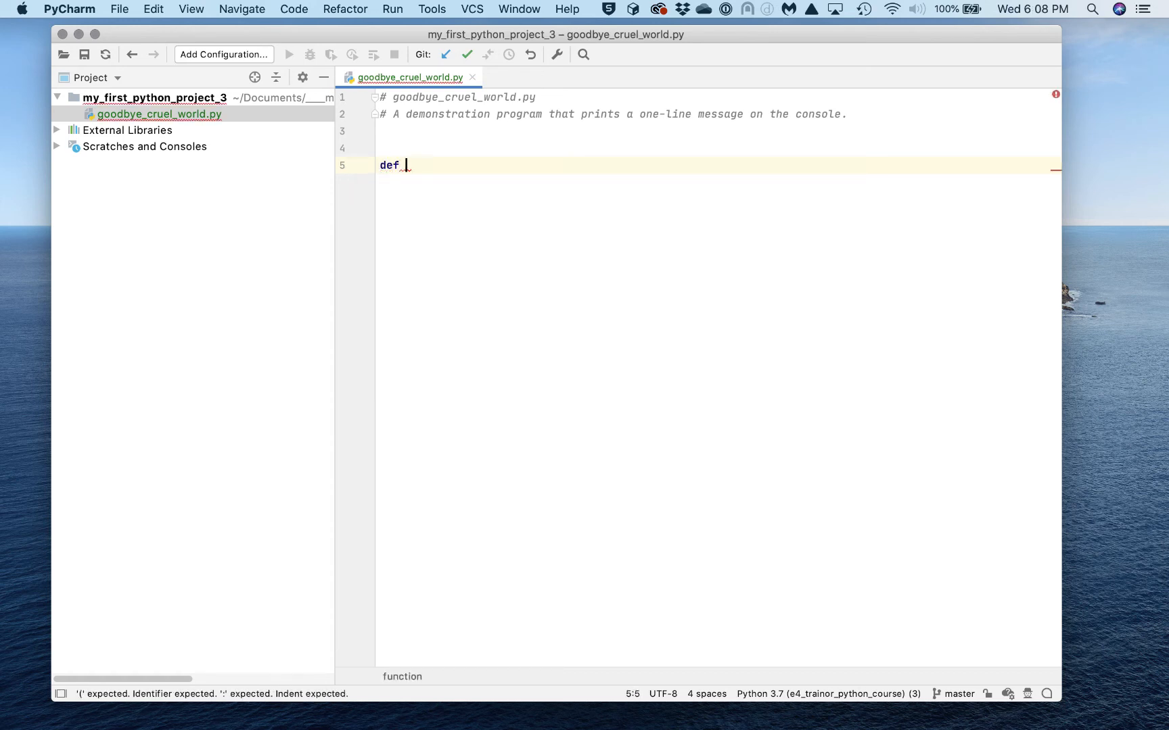
type("main")
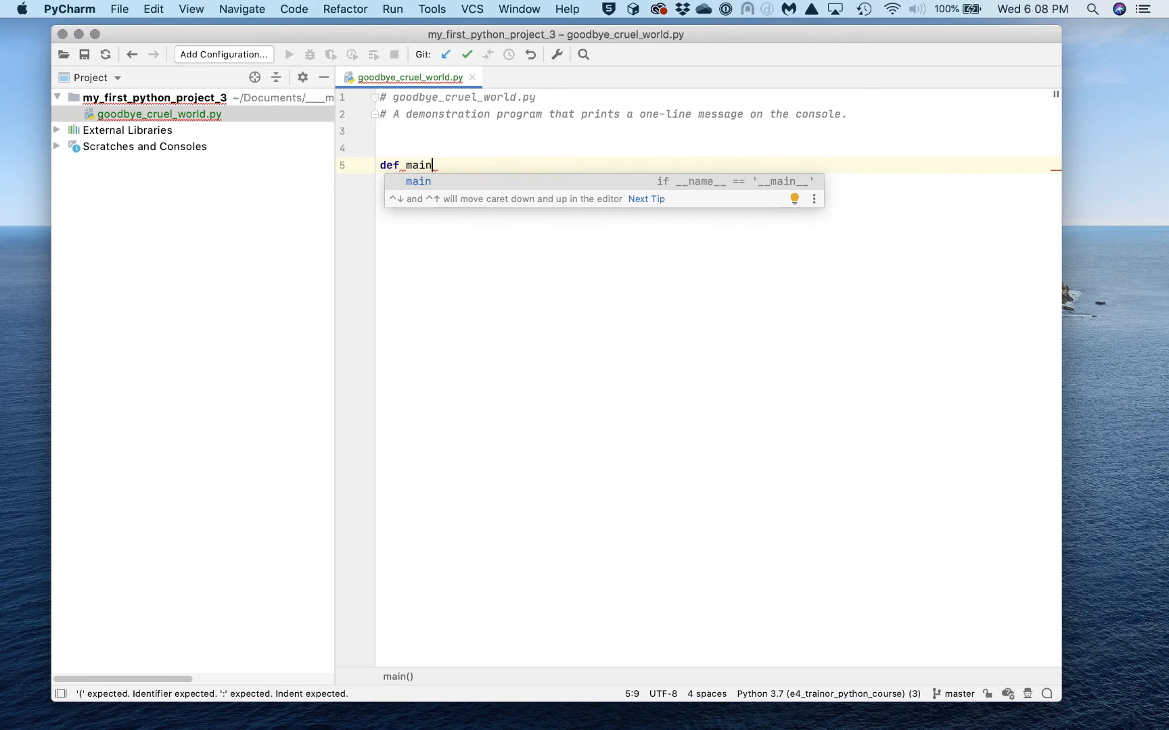
type("(")
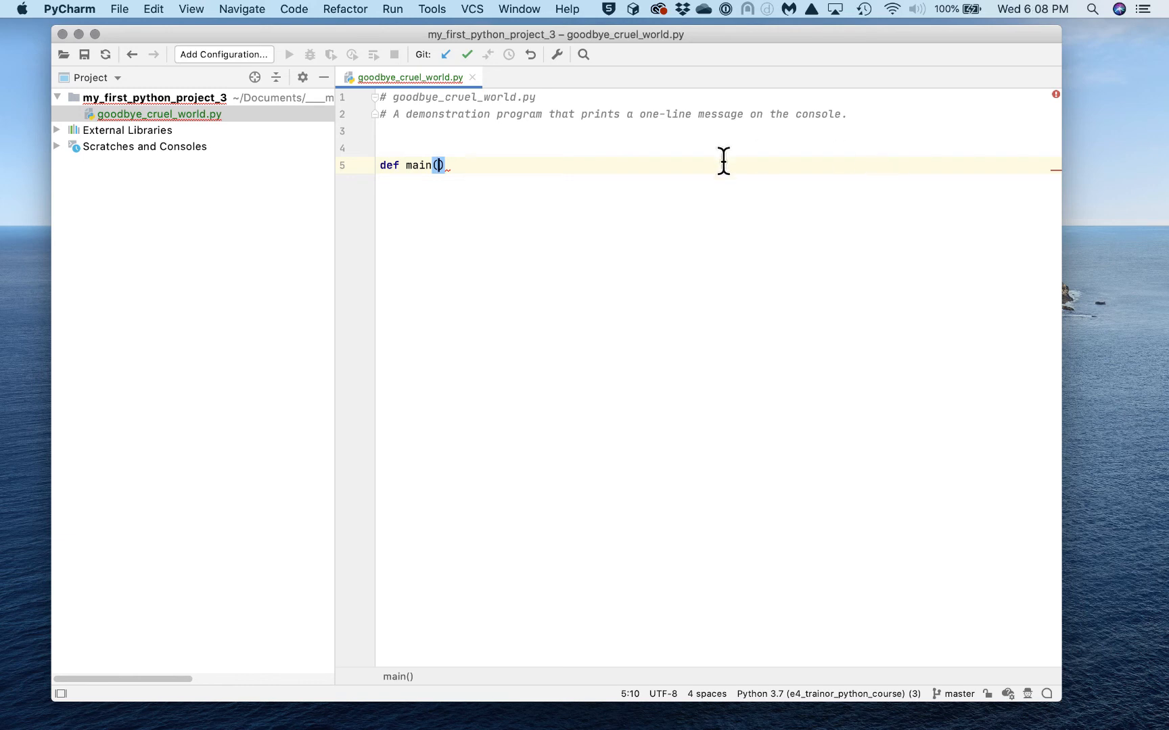
left_click(477, 165)
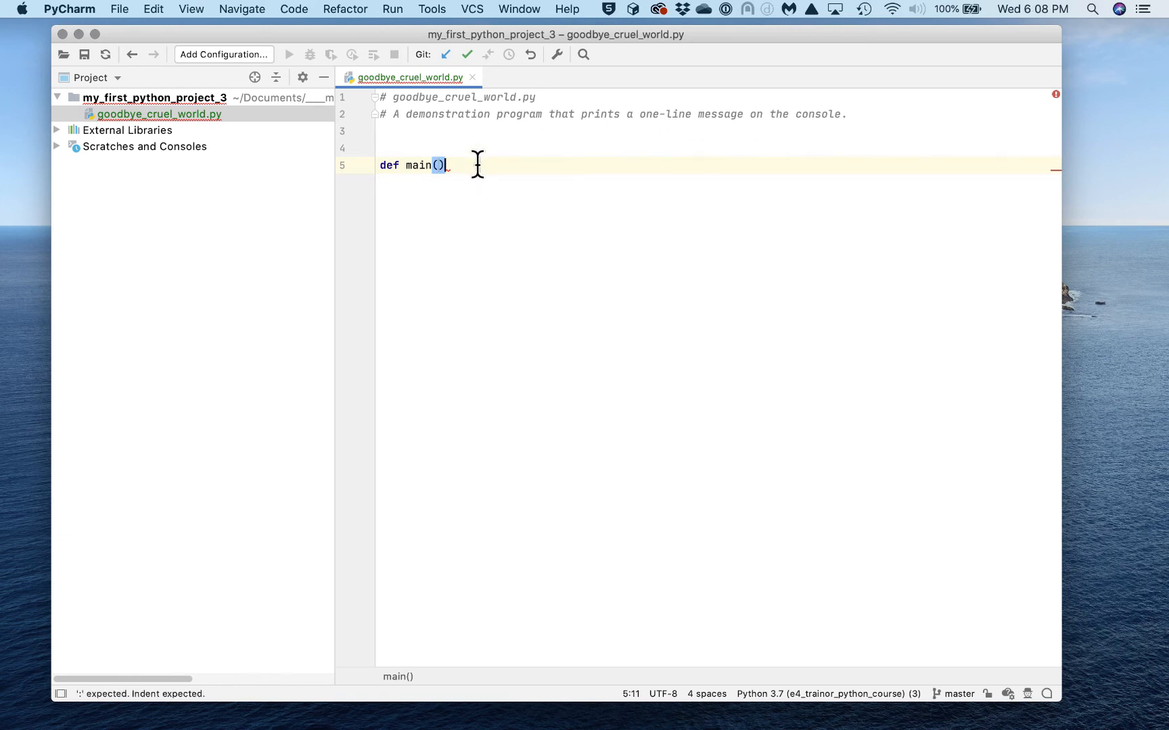
type(":")
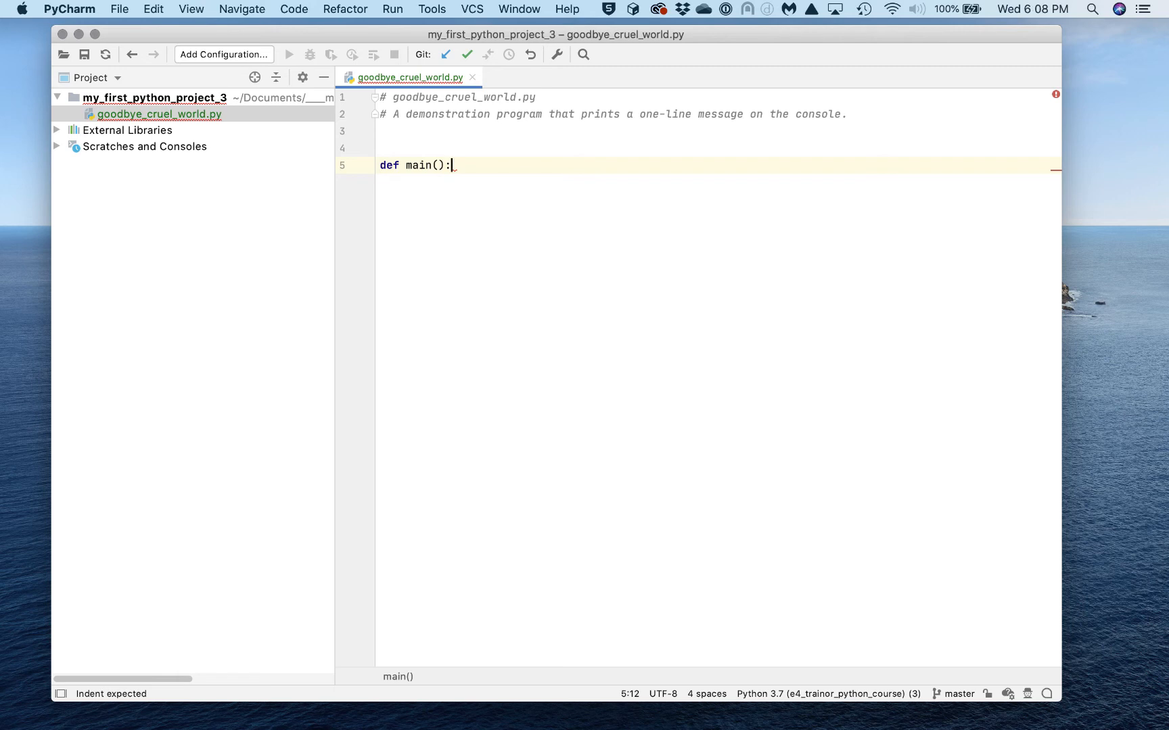
key("Return")
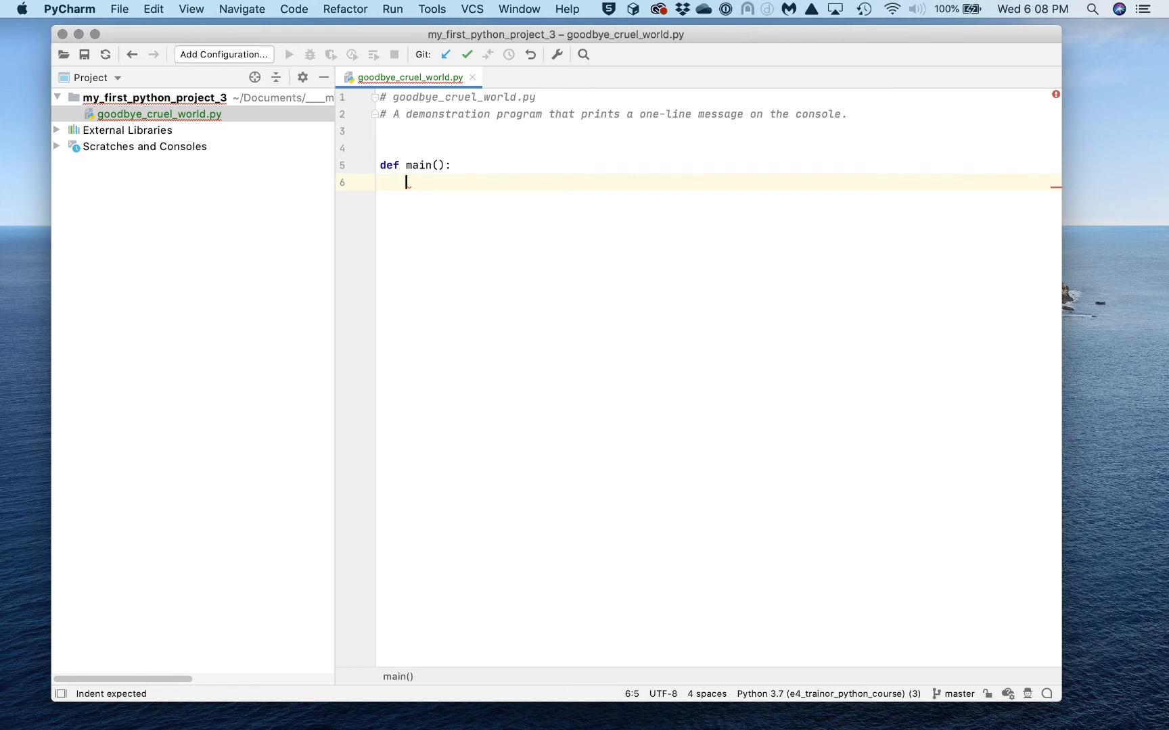
Make main's body print('Goodbye, cruel world!') using the print completion
type("print")
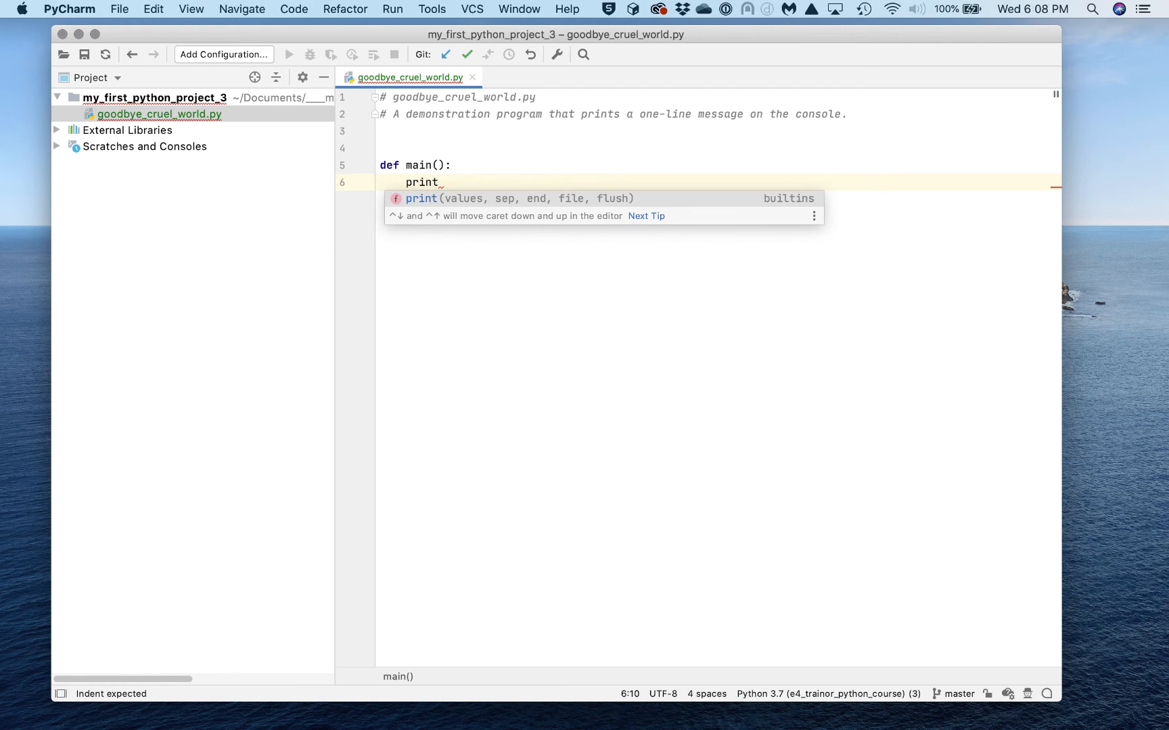
key("Return")
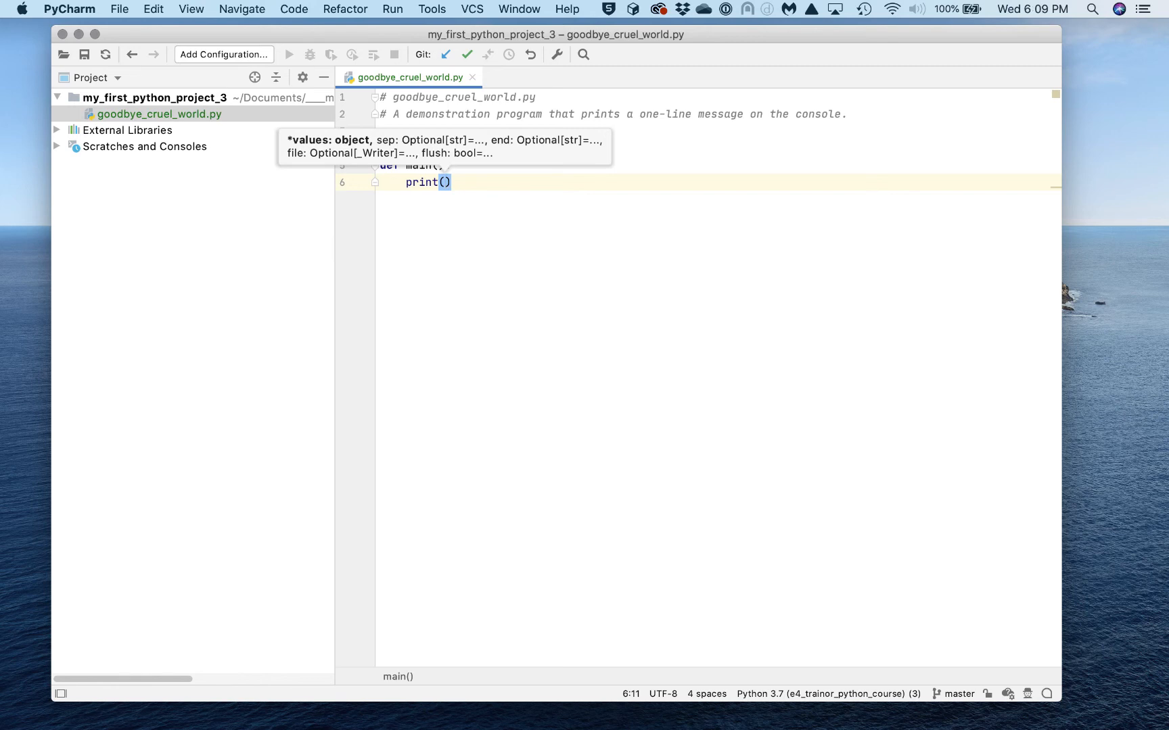
type("'")
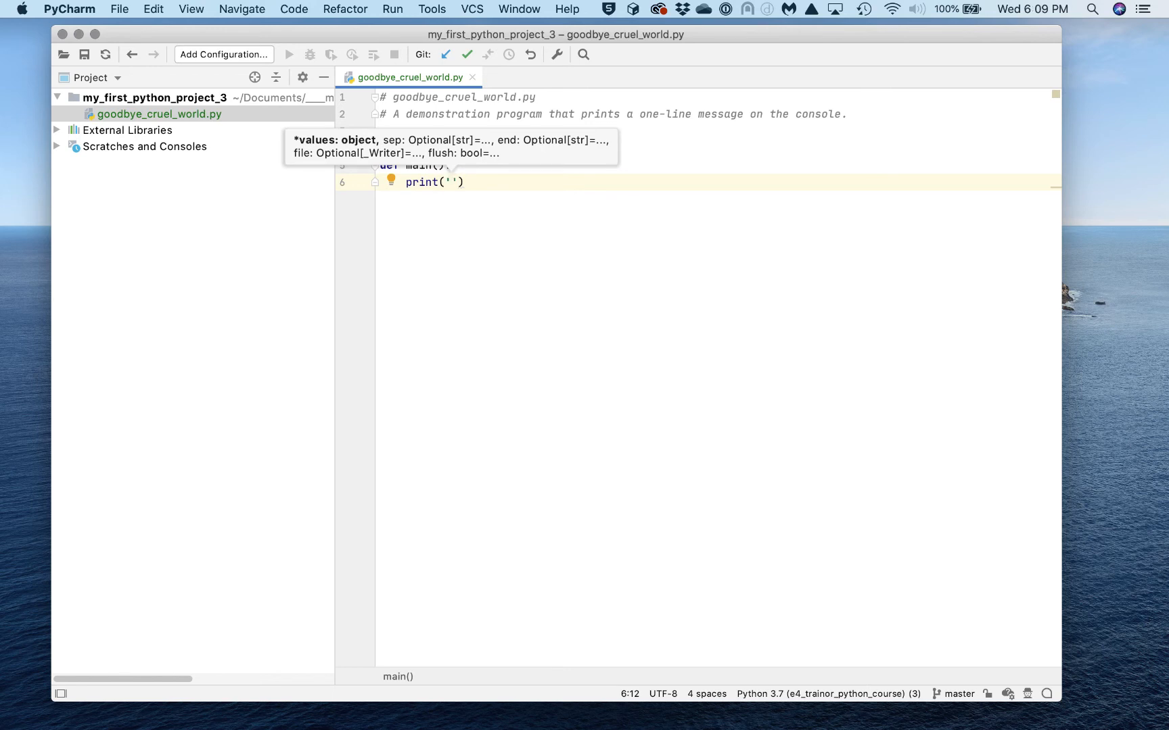
type("Goodbye")
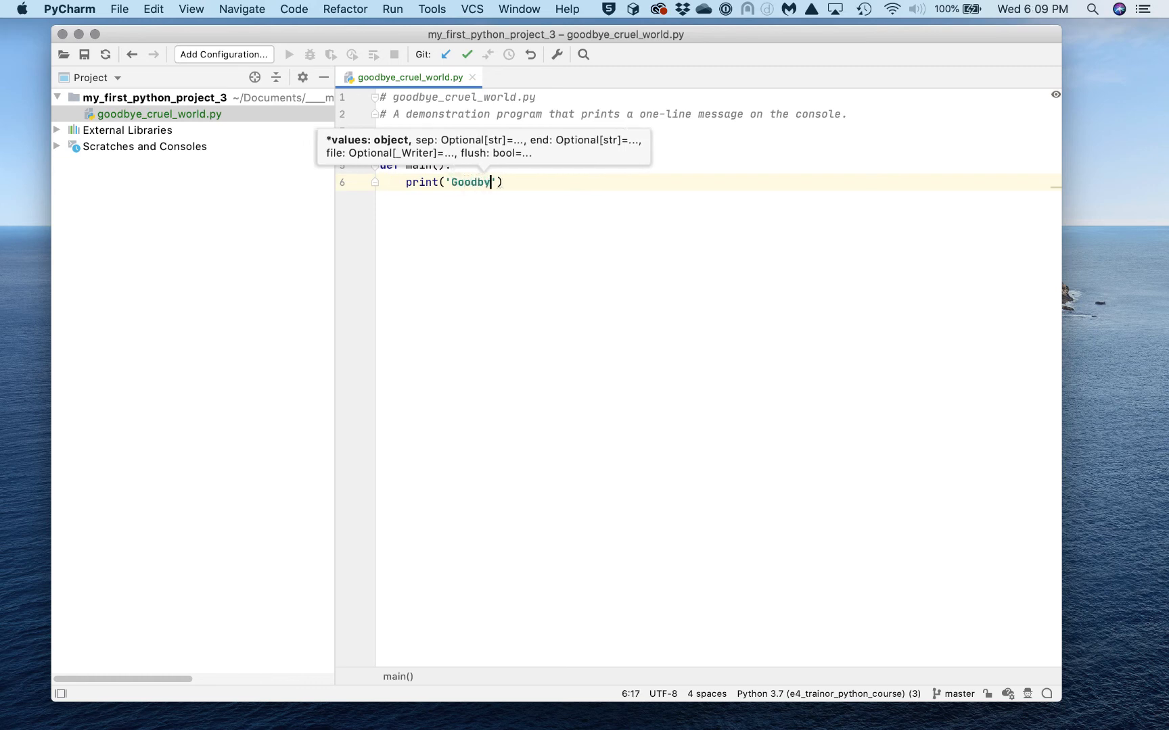
type(", cruel")
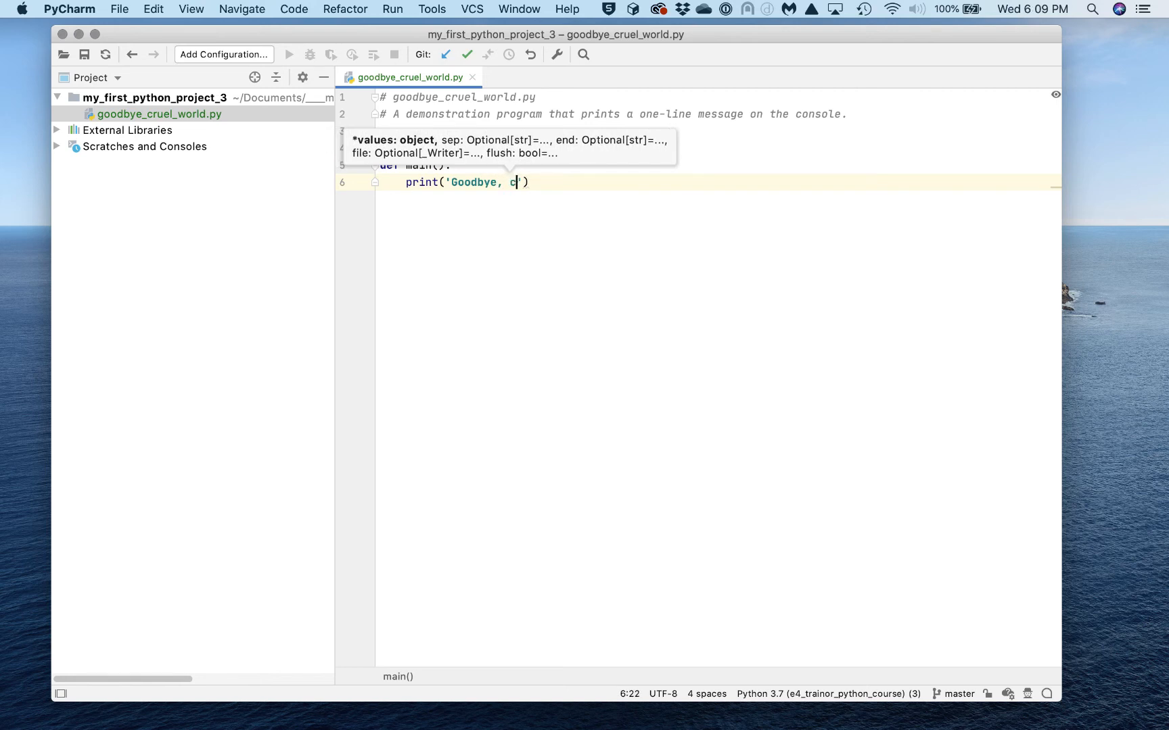
type(" world")
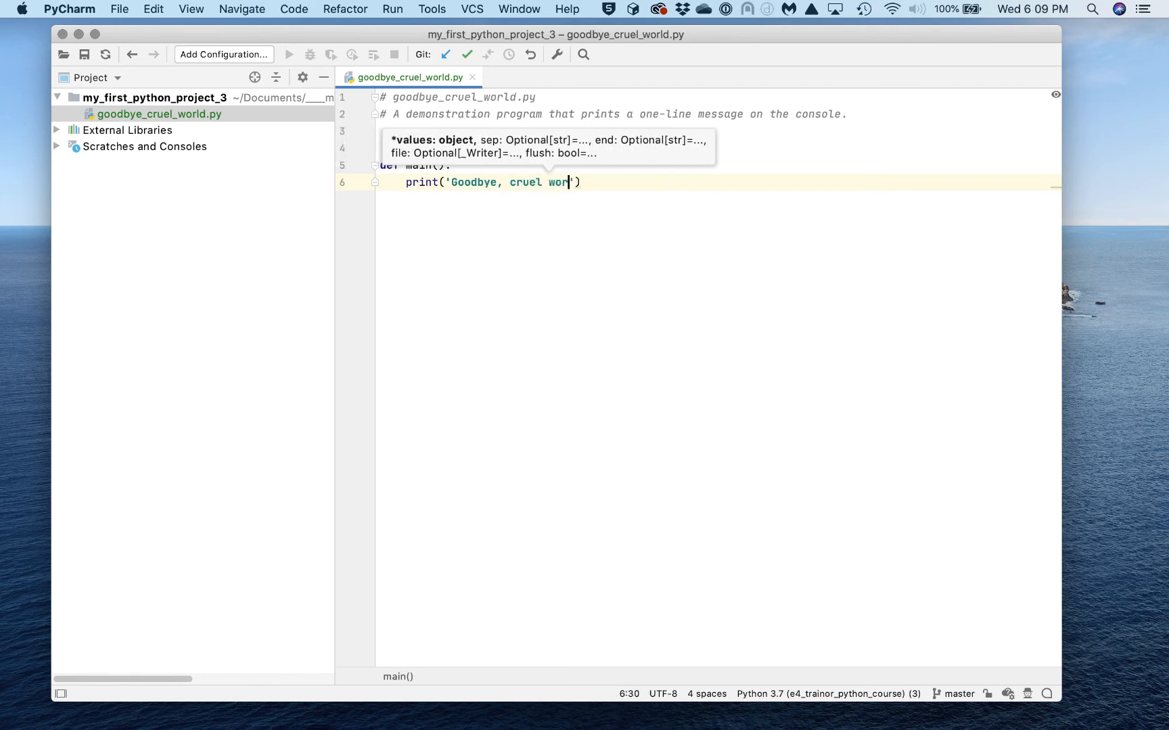
type("!")
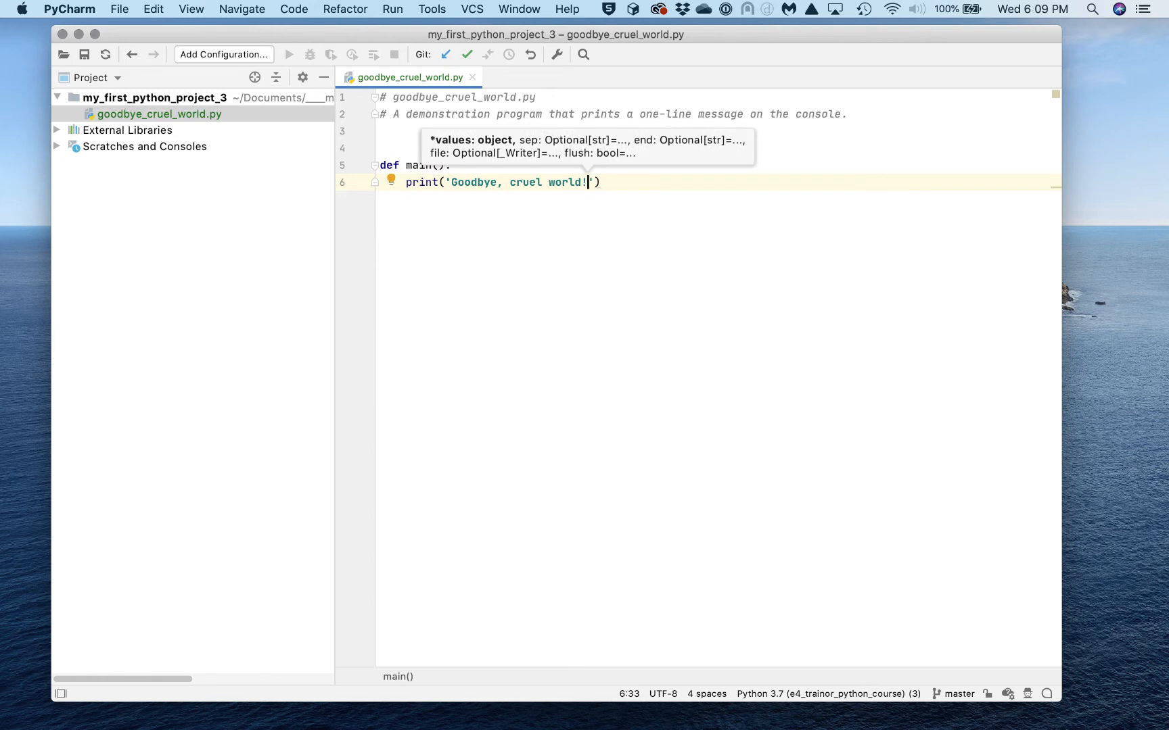
left_click(627, 183)
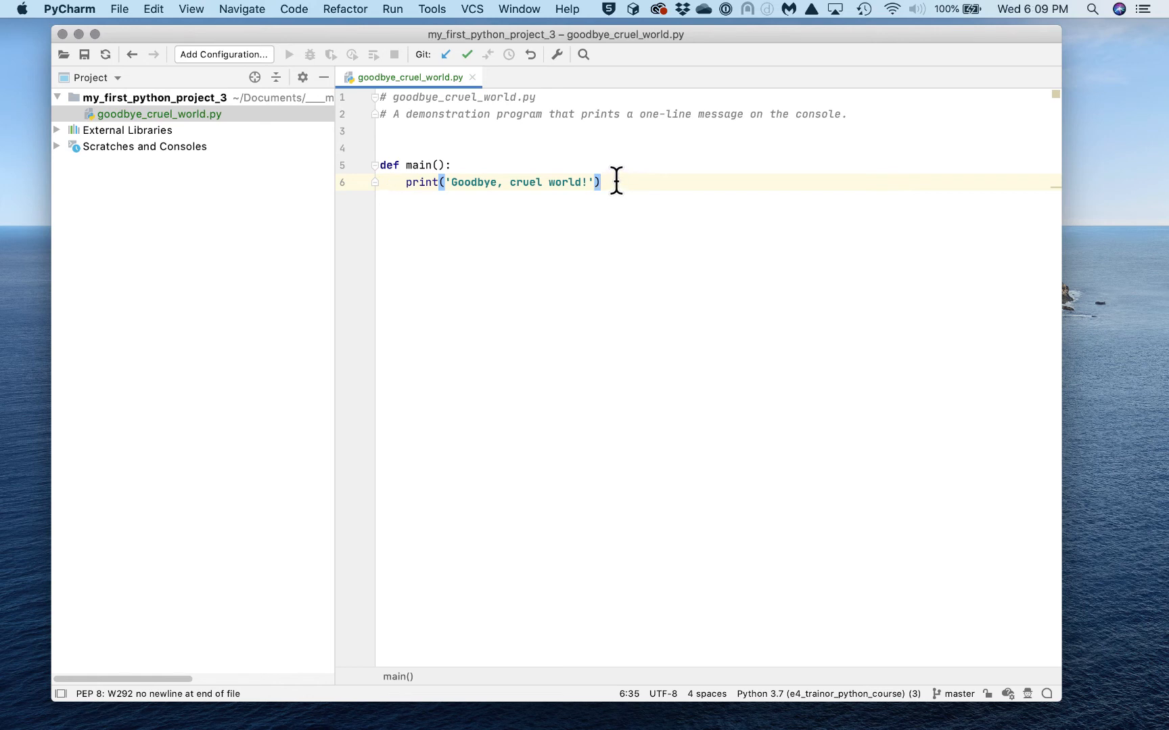
After two blank lines, add an unindented main() call on line 9, ending the file with a newline
key("Return")
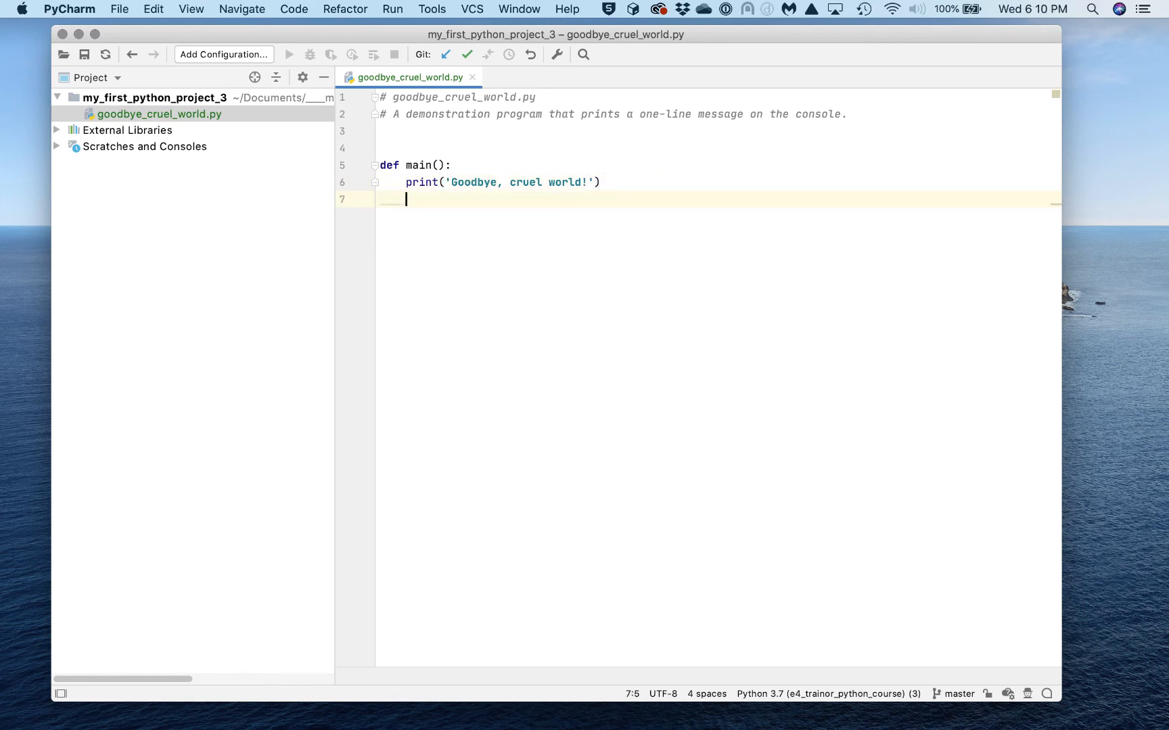
key("Return")
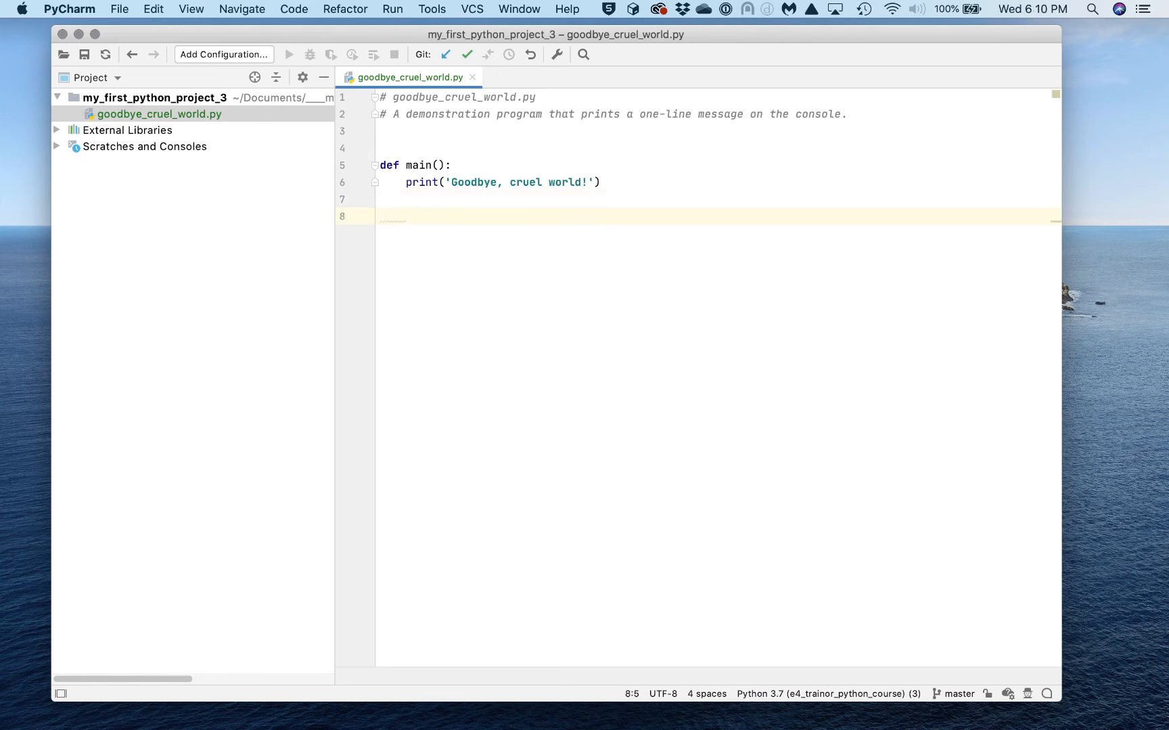
key("Return")
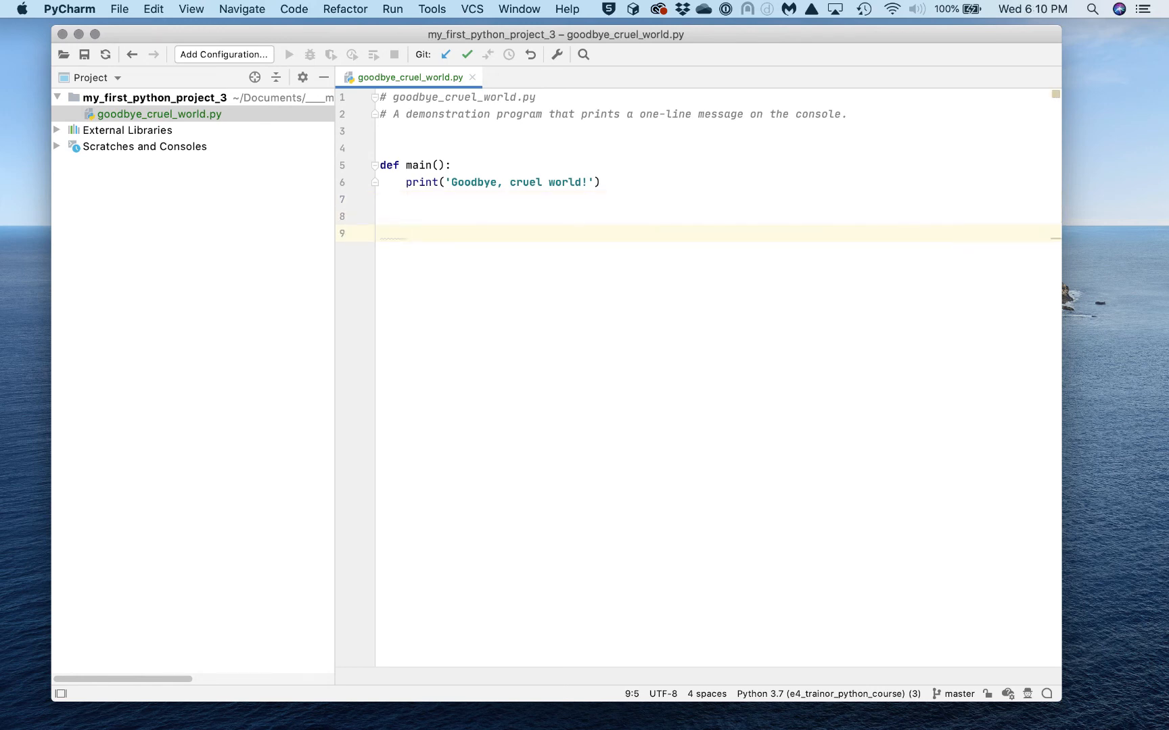
key("BackSpace")
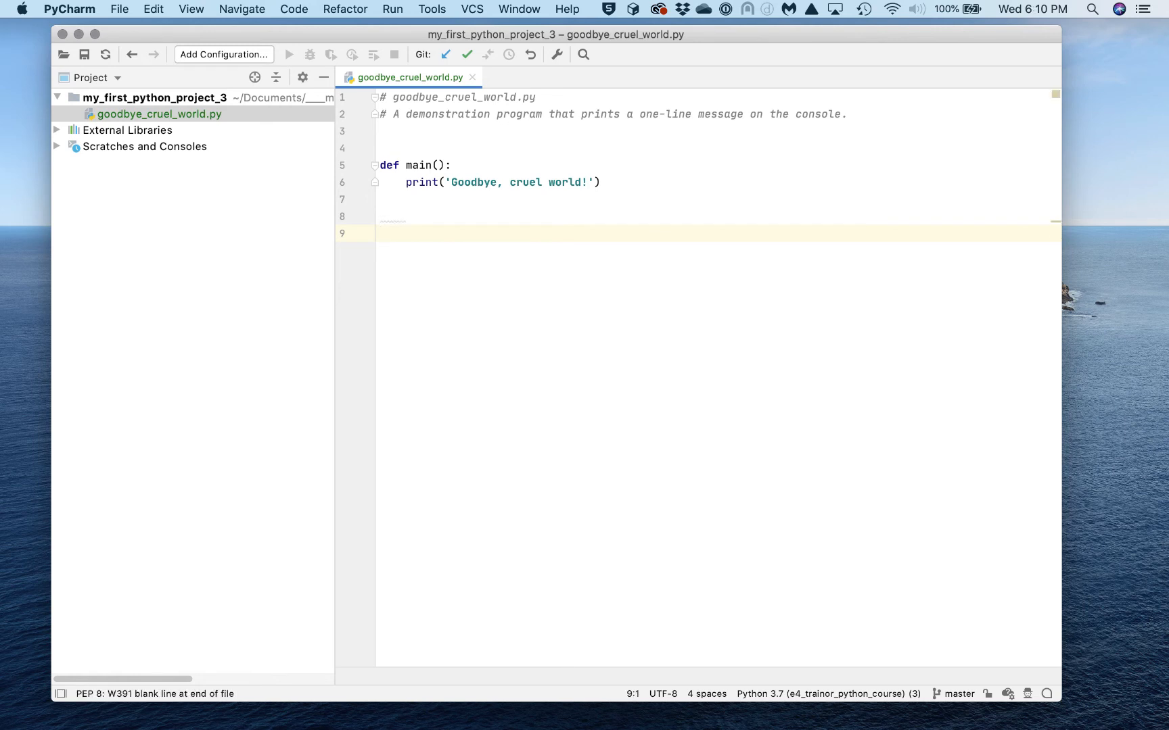
type("mai")
type("n")
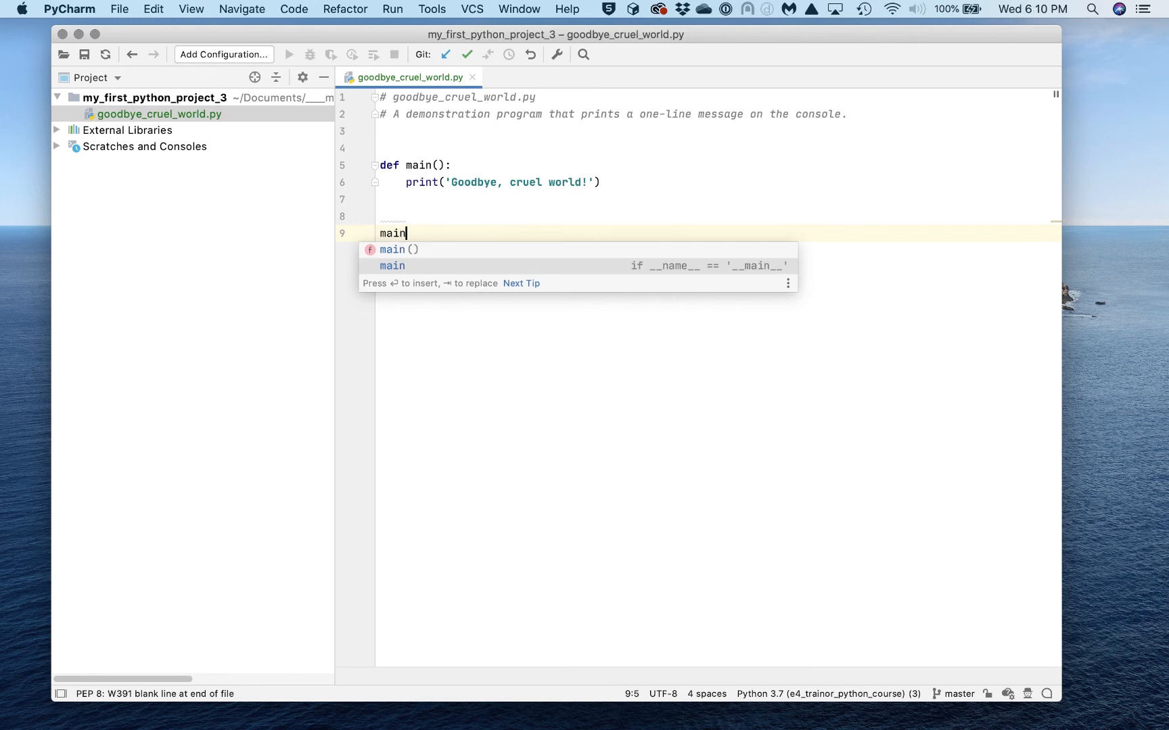
key("Return")
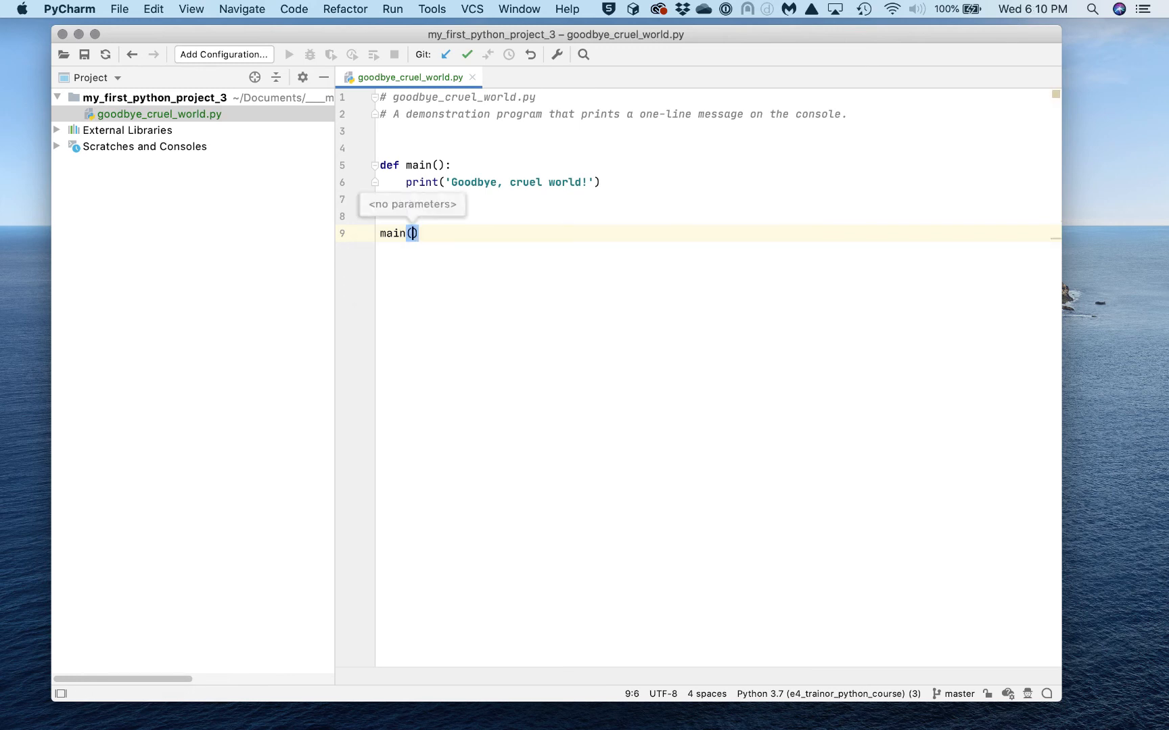
key("Right")
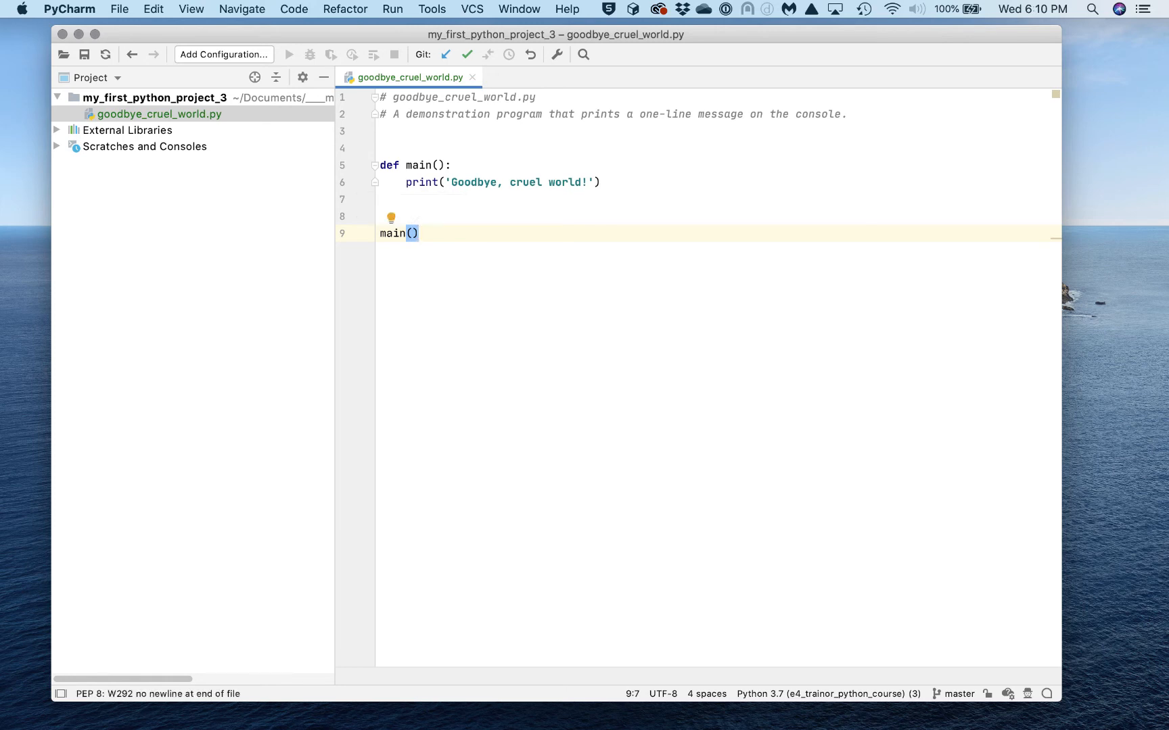
key("Return")
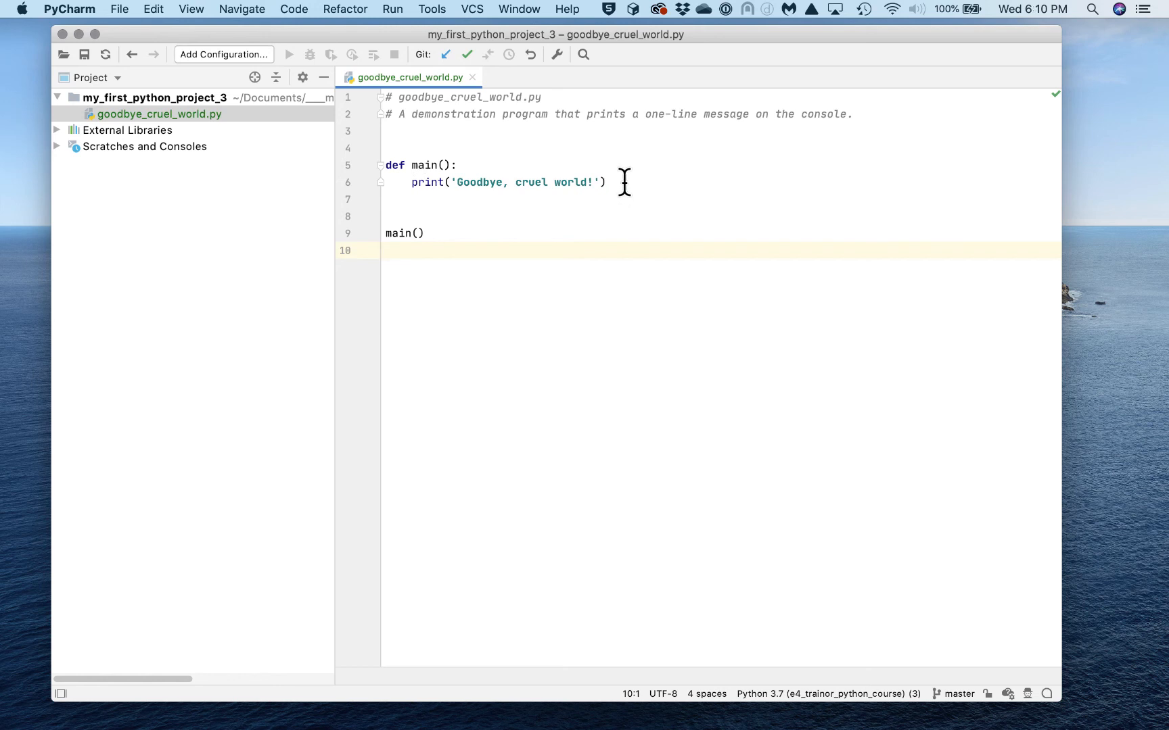
left_click_drag(623, 182, 381, 159)
left_click(469, 234)
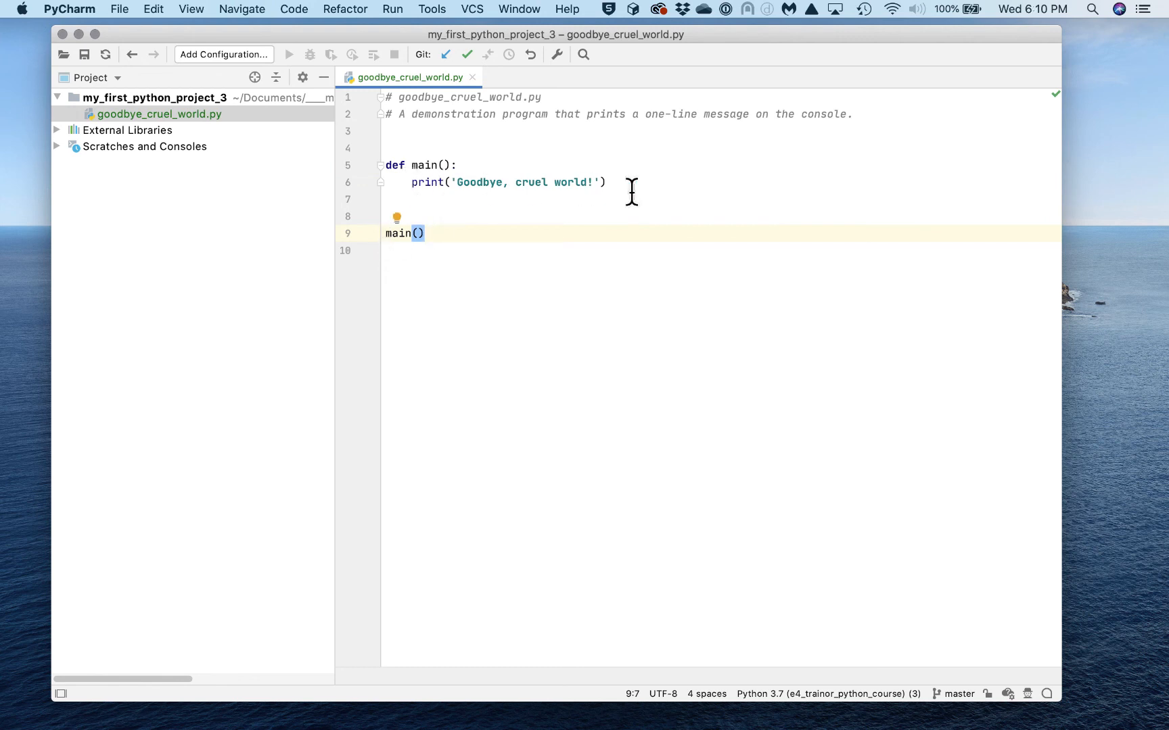
left_click(392, 252)
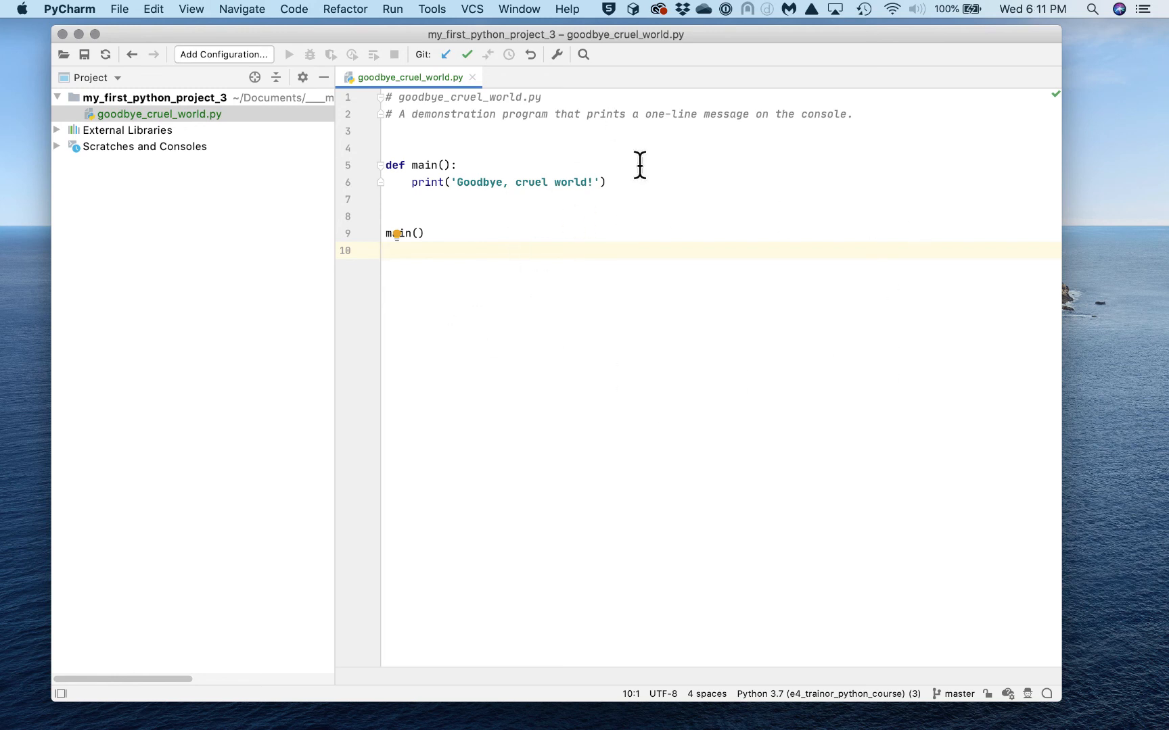
Run goodbye_cruel_world from the editor context menu and select its 'Goodbye, cruel world!' output line
right_click(650, 329)
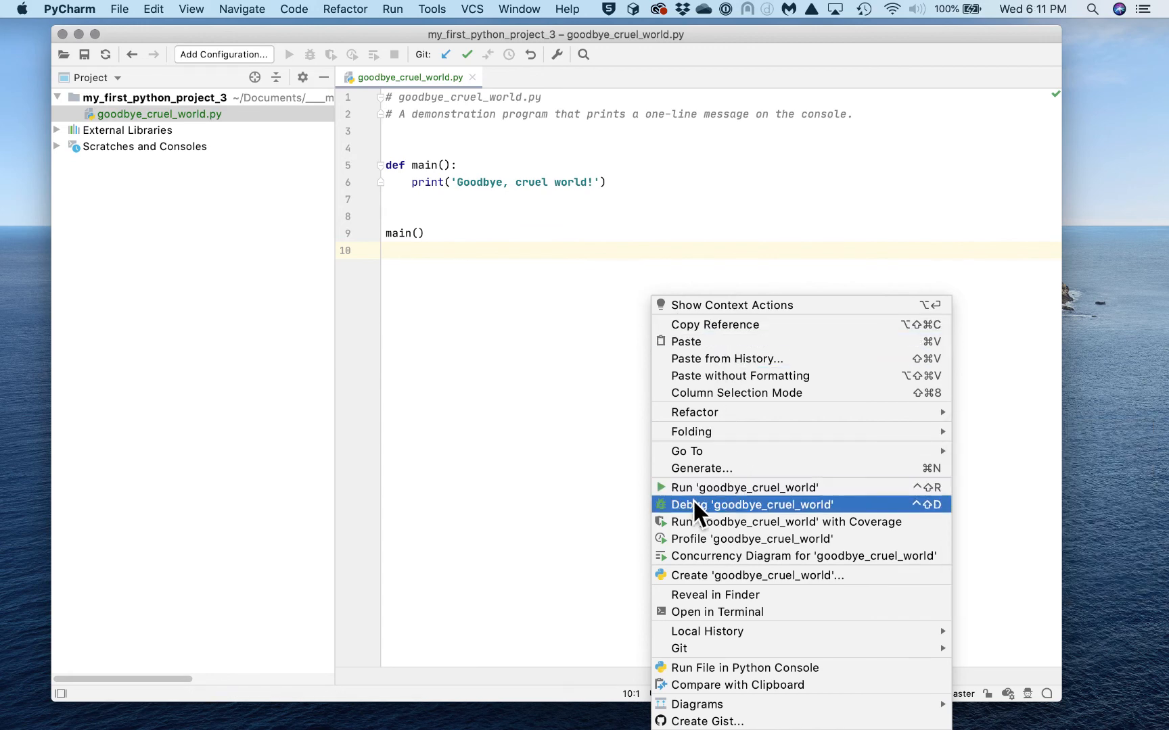
left_click(781, 487)
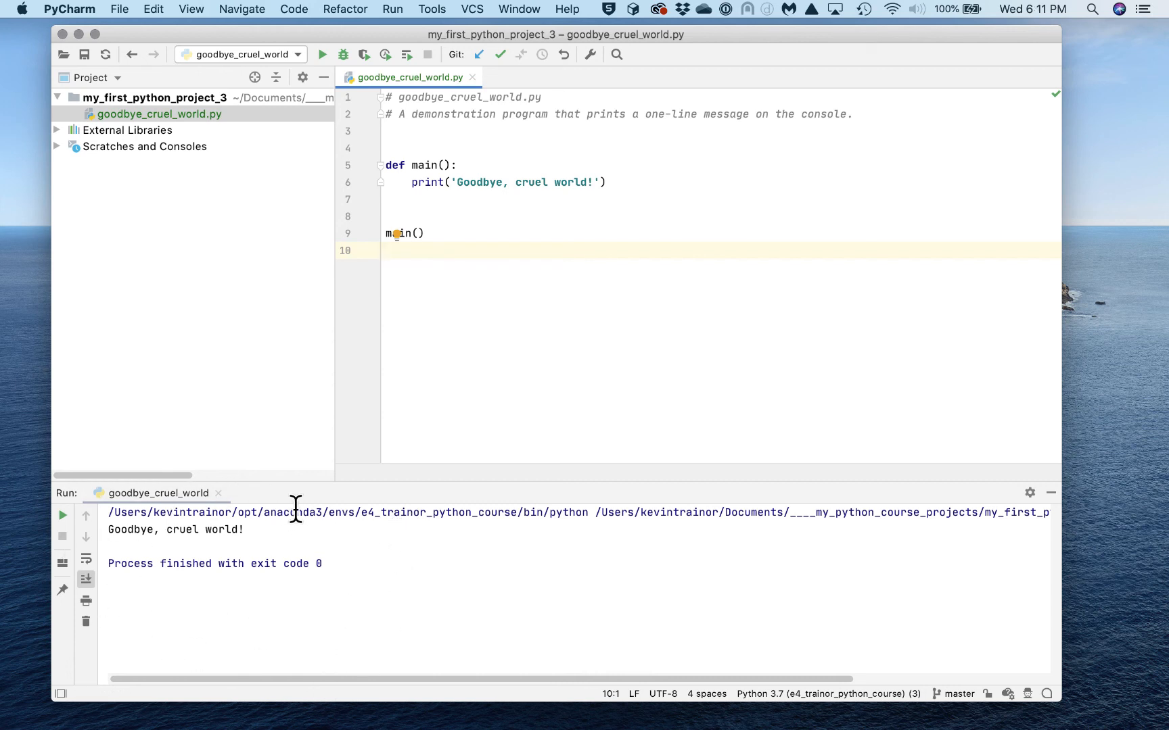
left_click(253, 530)
left_click_drag(253, 529, 107, 527)
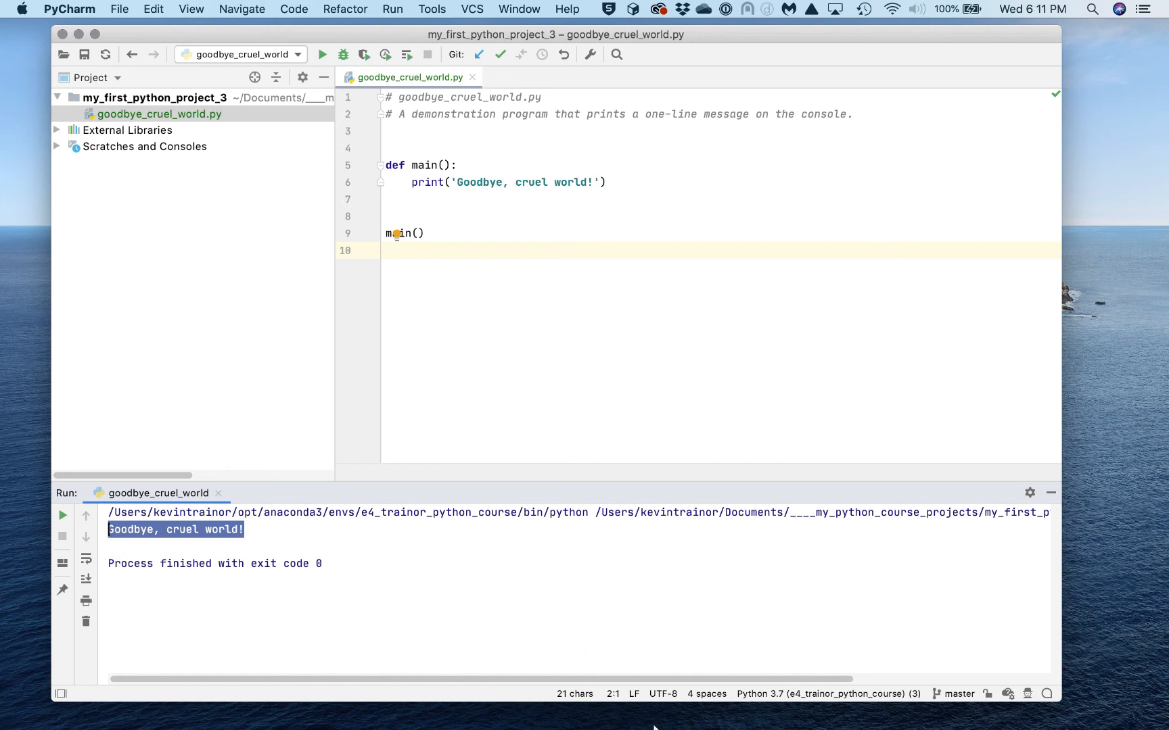
mouse_move(526, 717)
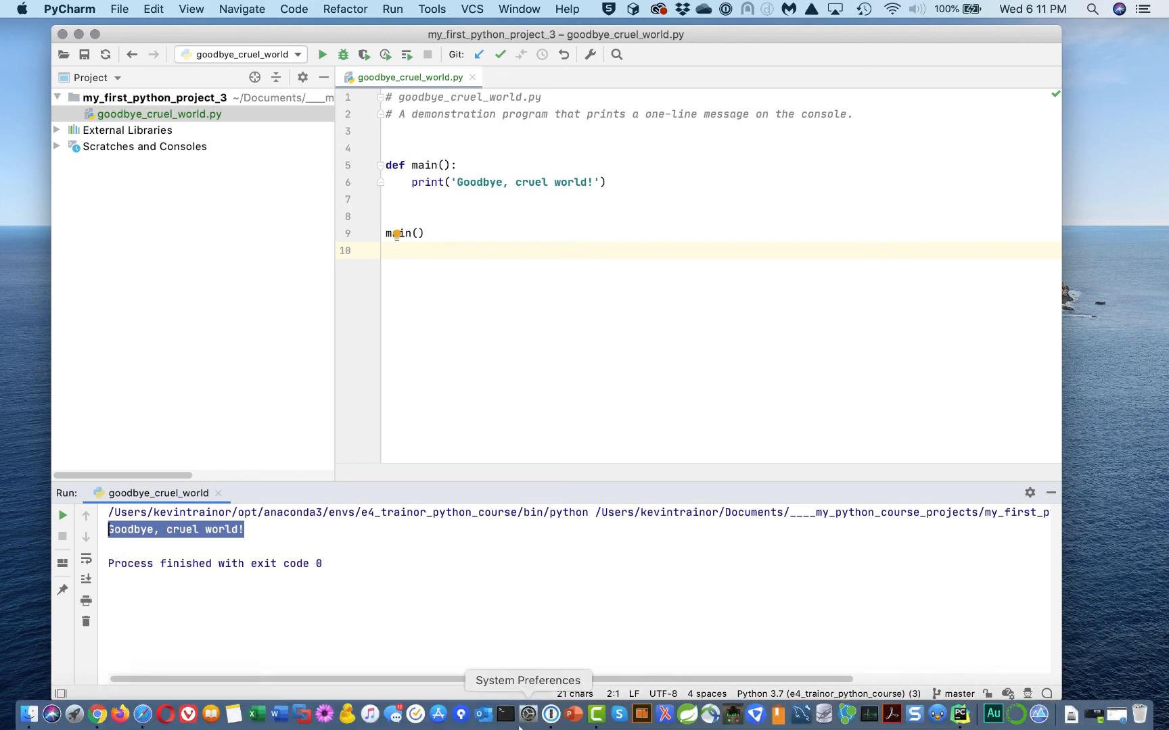
left_click(506, 715)
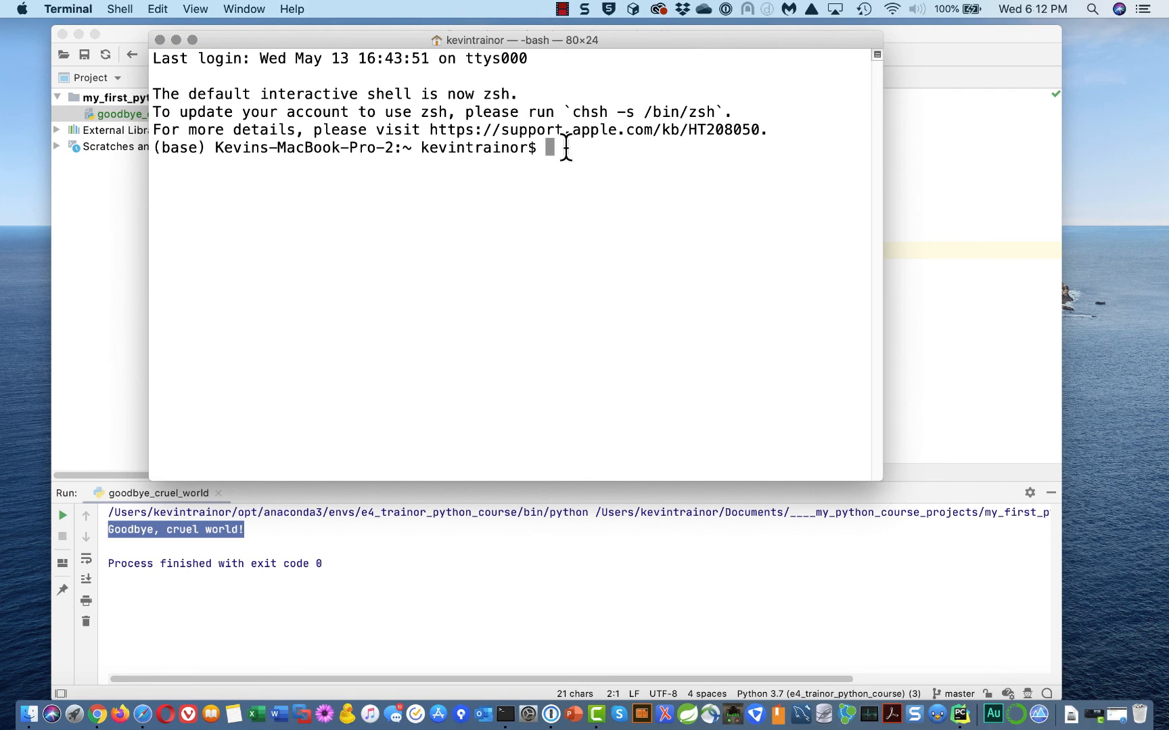
left_click(161, 39)
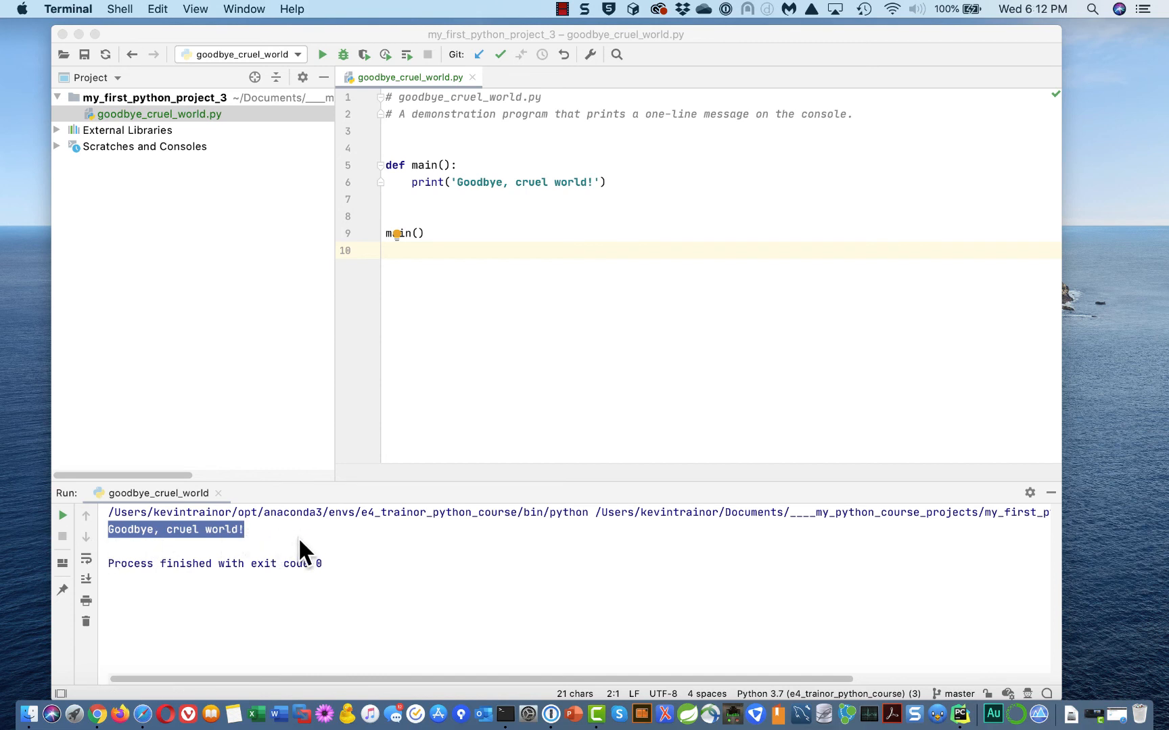
left_click(258, 537)
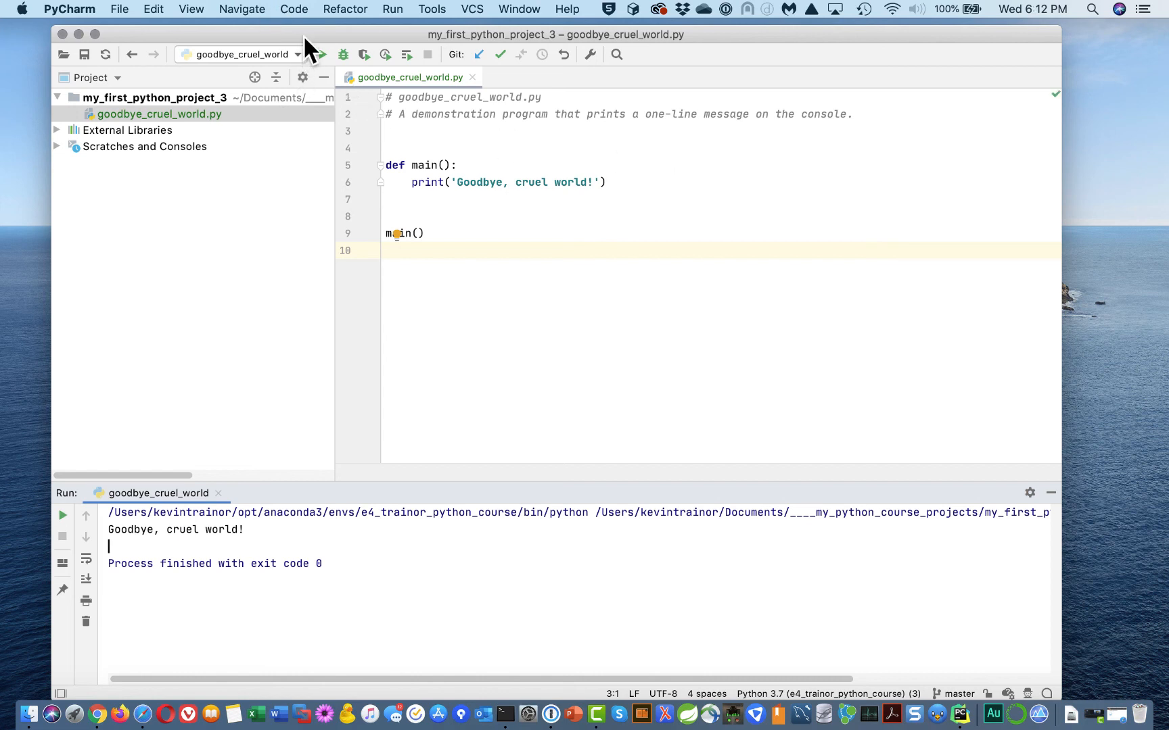
Close the project, Finder, welcome and installer windows, then relaunch PyCharm from the Dock
left_click(62, 33)
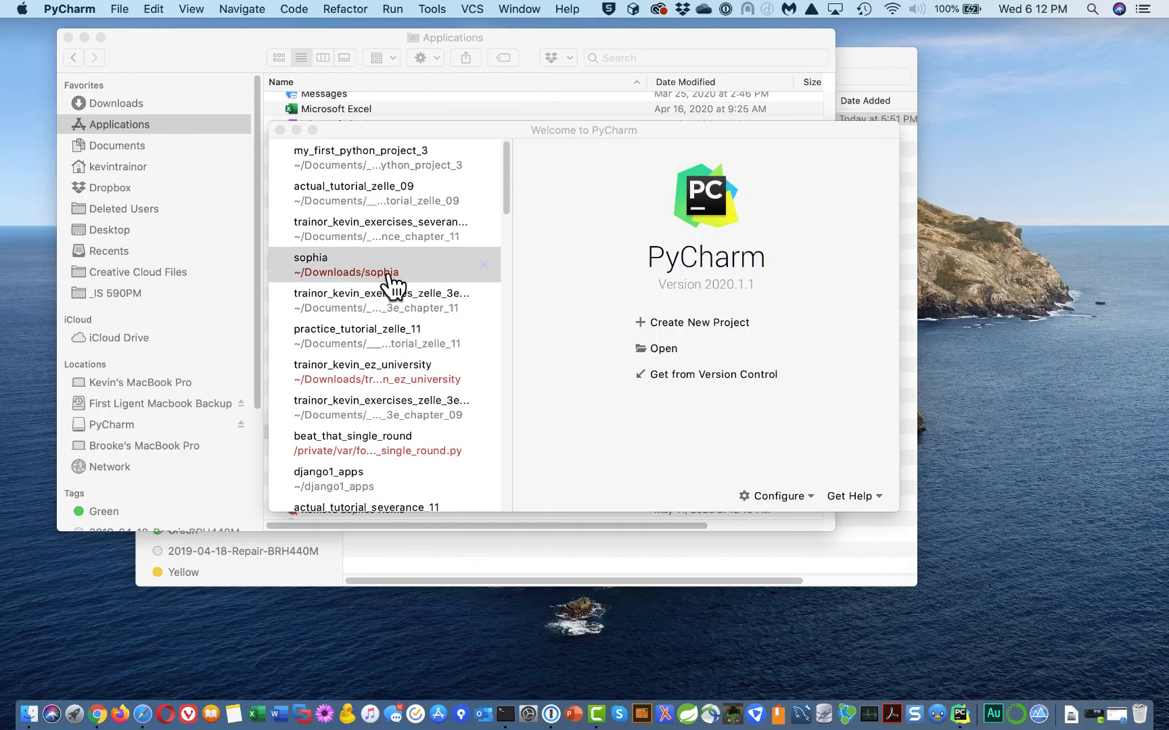
left_click(67, 37)
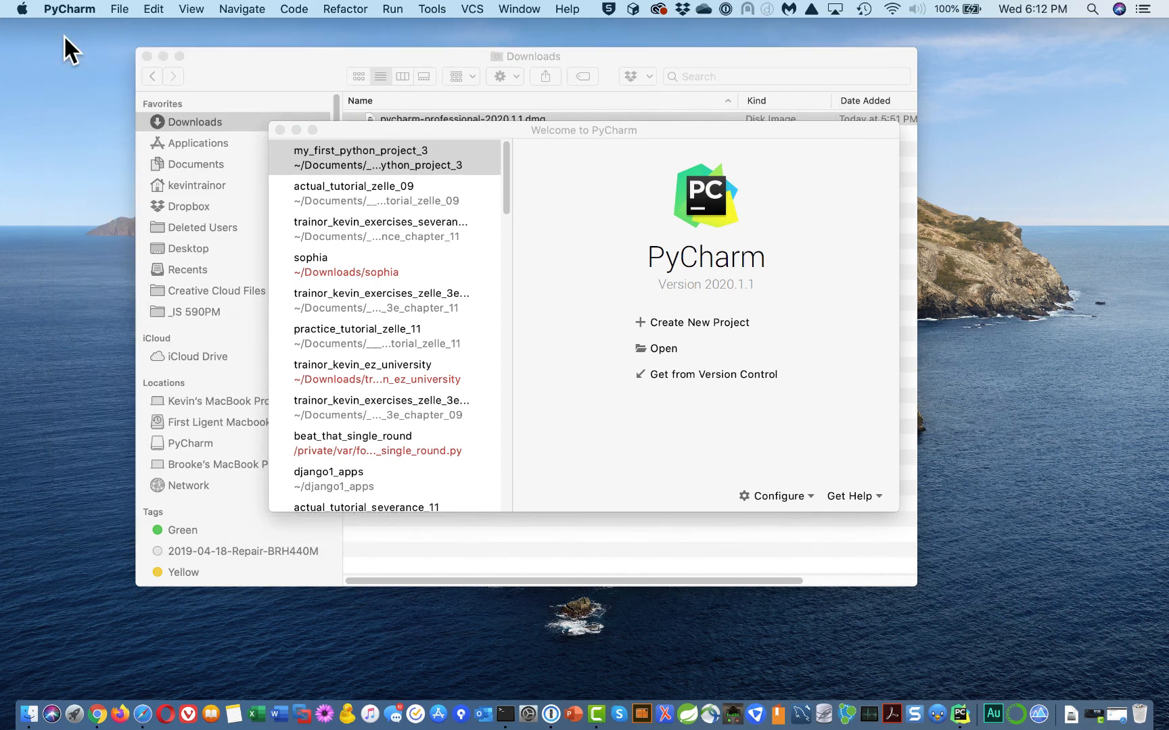
left_click(147, 55)
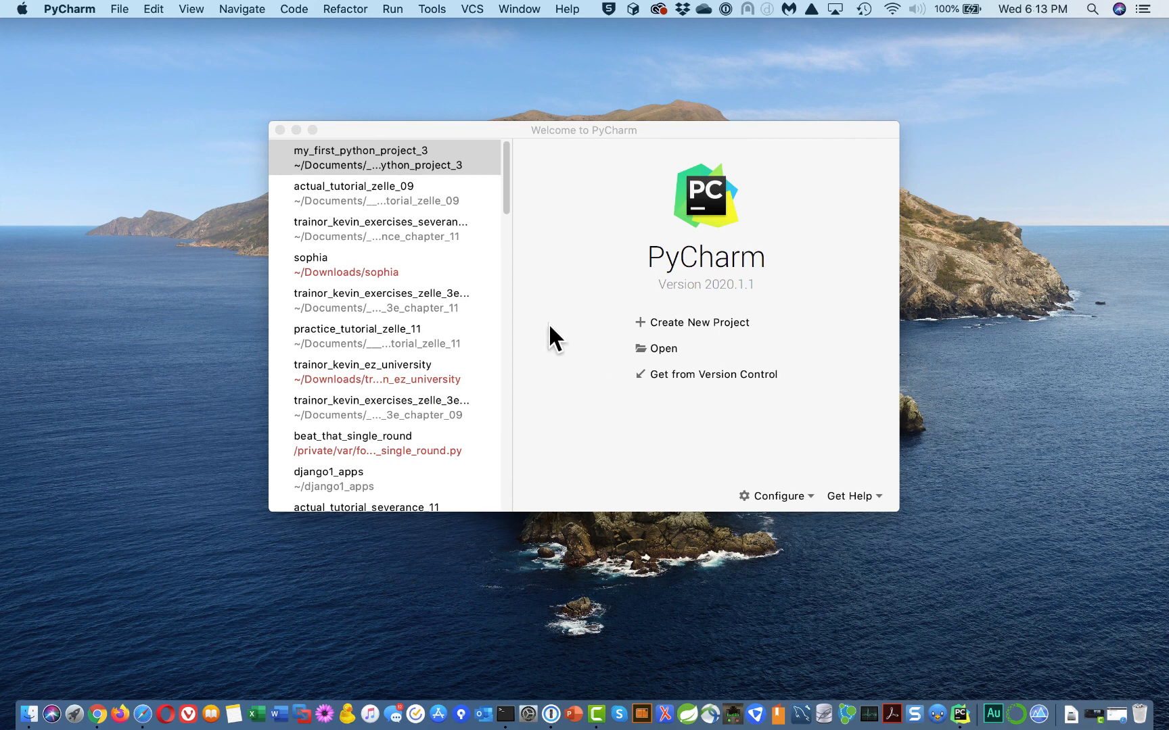
key("Down")
key("Down")
key("Down")
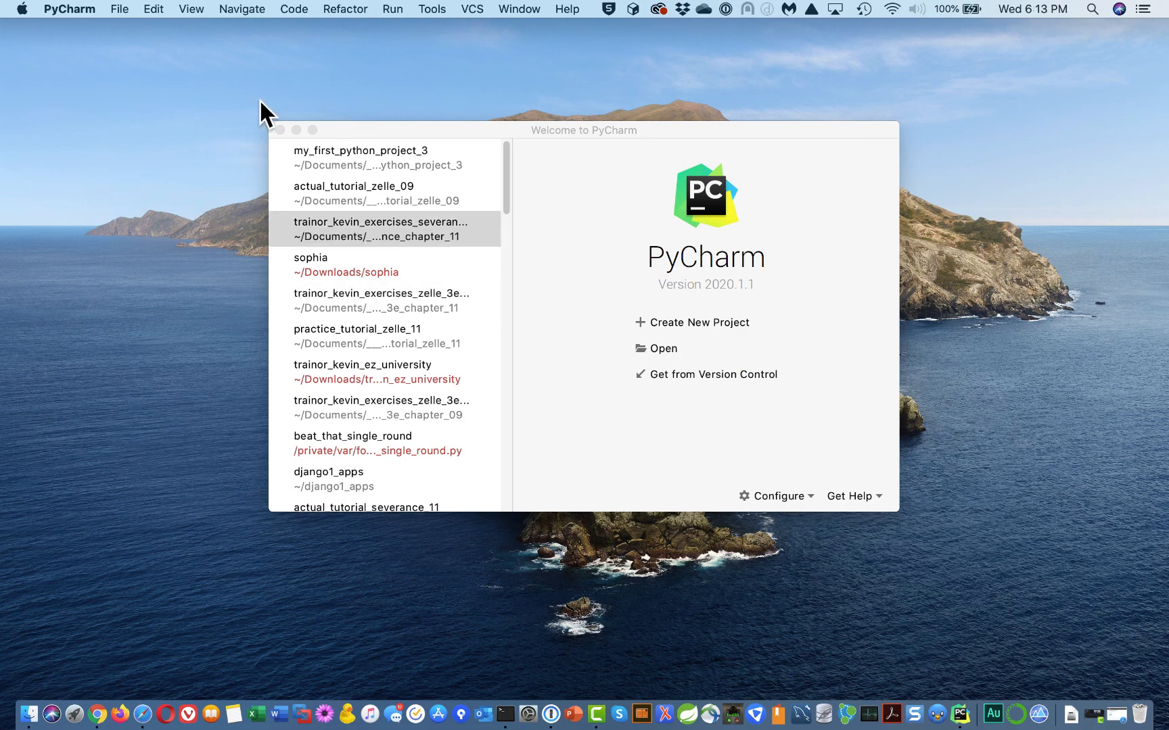
left_click(280, 130)
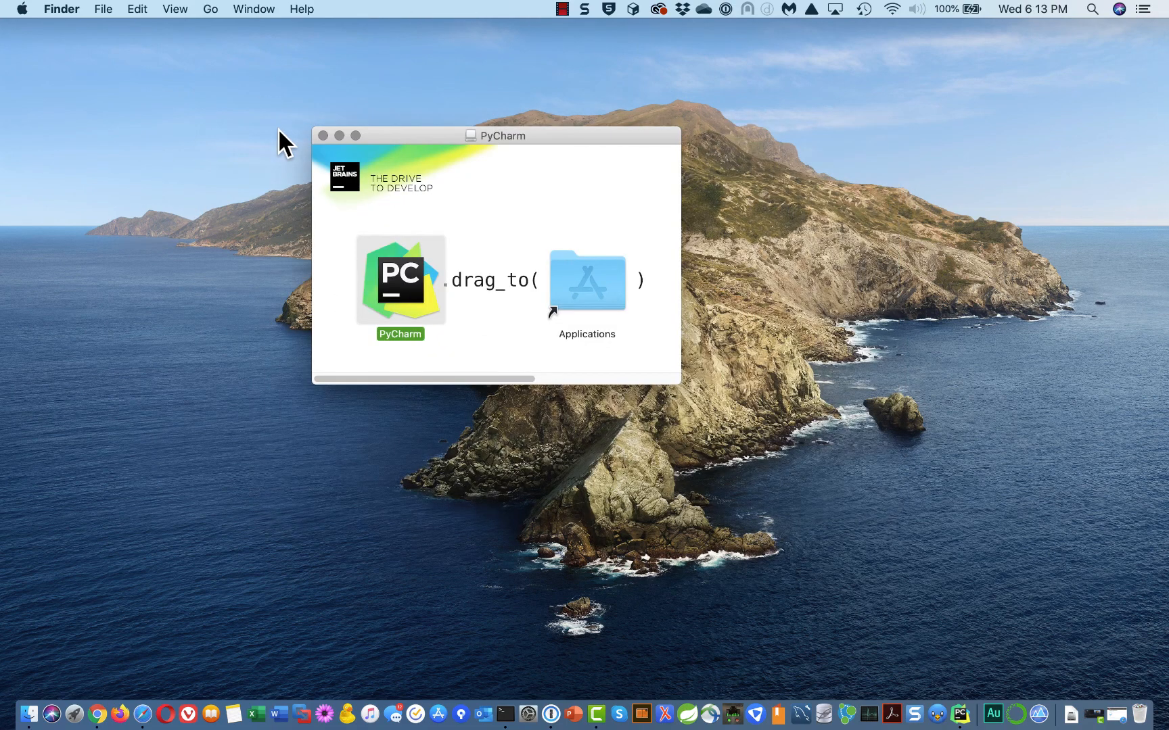
left_click(322, 136)
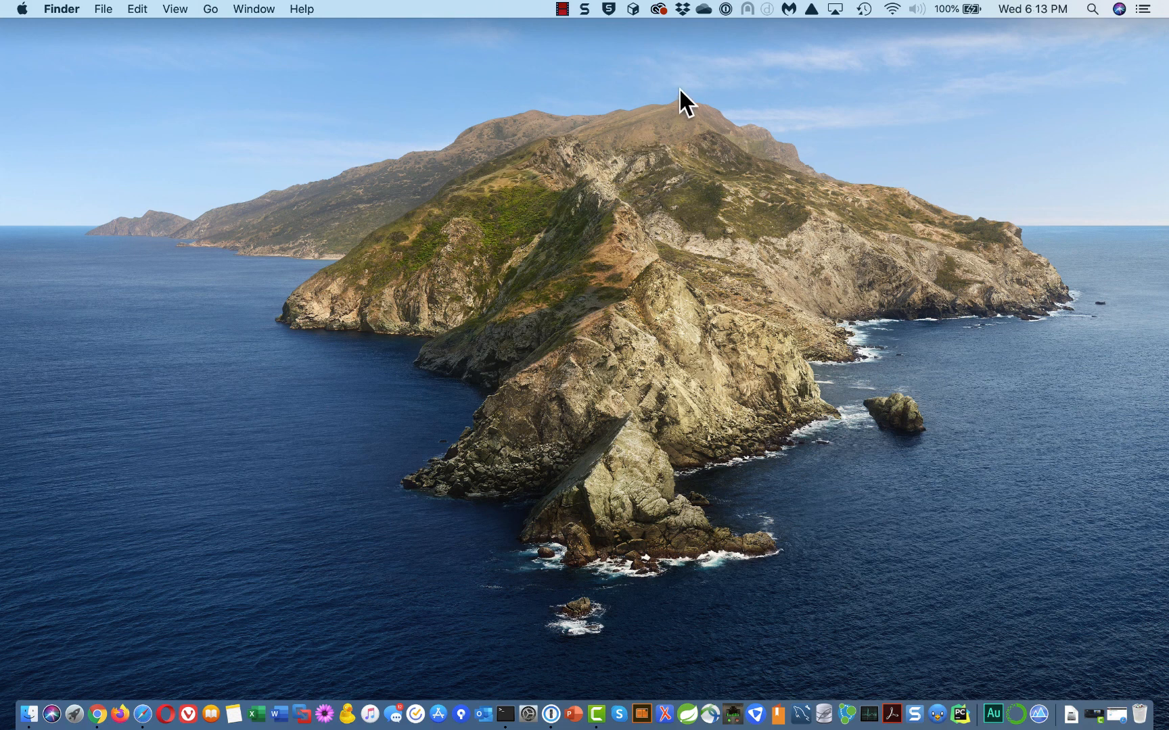
left_click(961, 713)
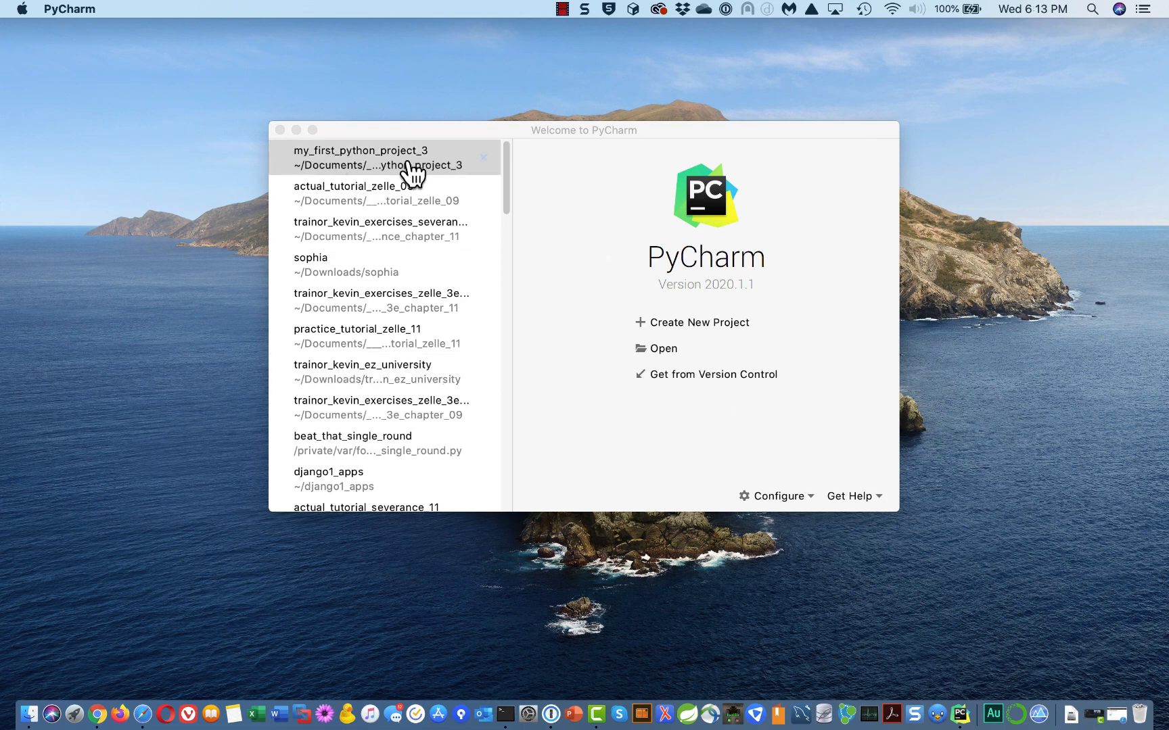
Reopen my_first_python_project_3, run goodbye_cruel_world, then rerun it
left_click(353, 162)
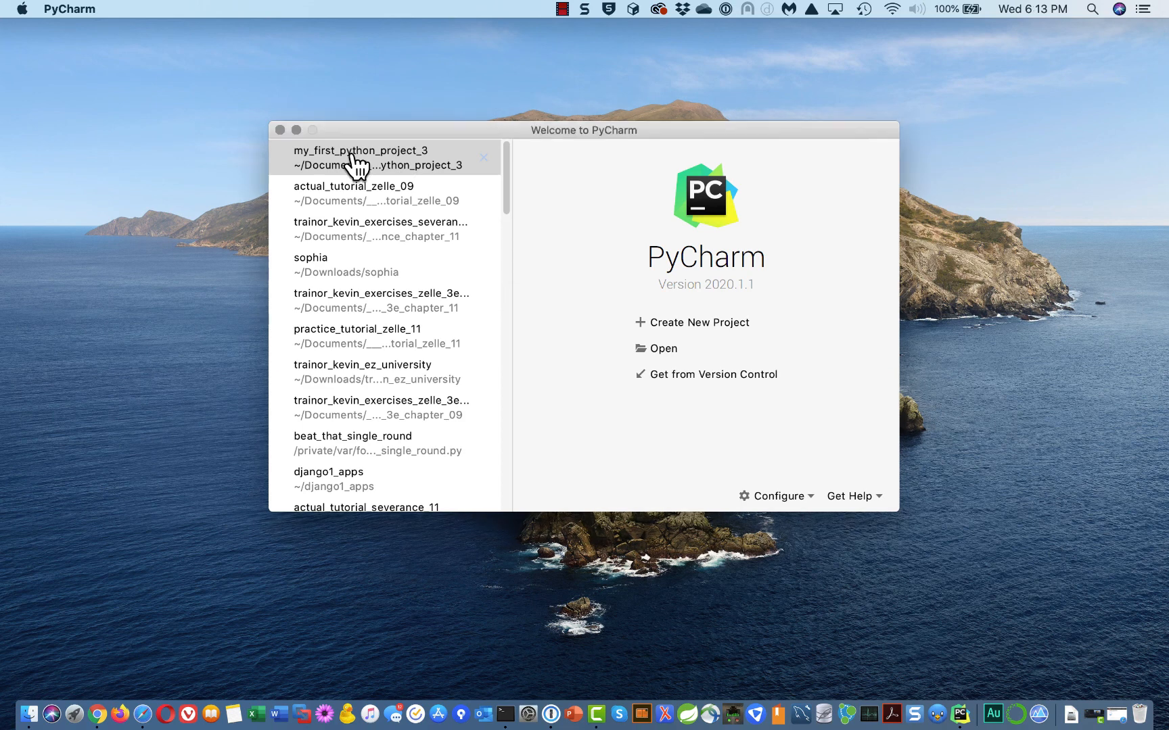
left_click(351, 158)
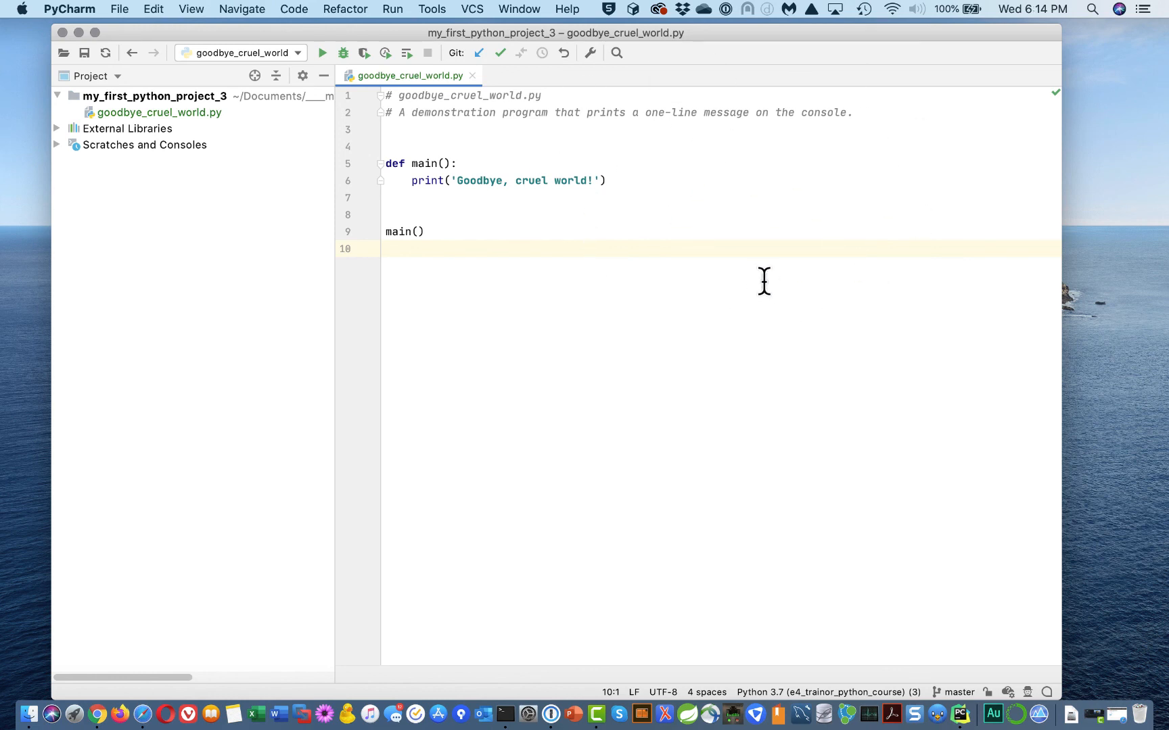
right_click(684, 281)
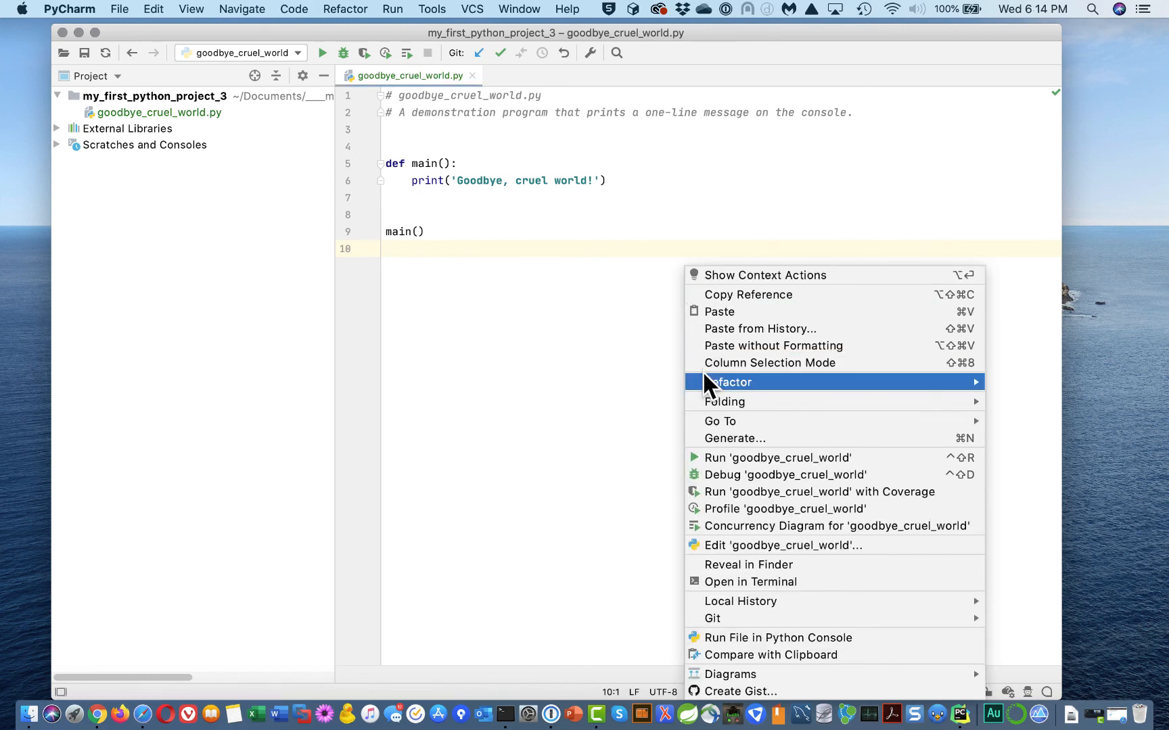
left_click(721, 458)
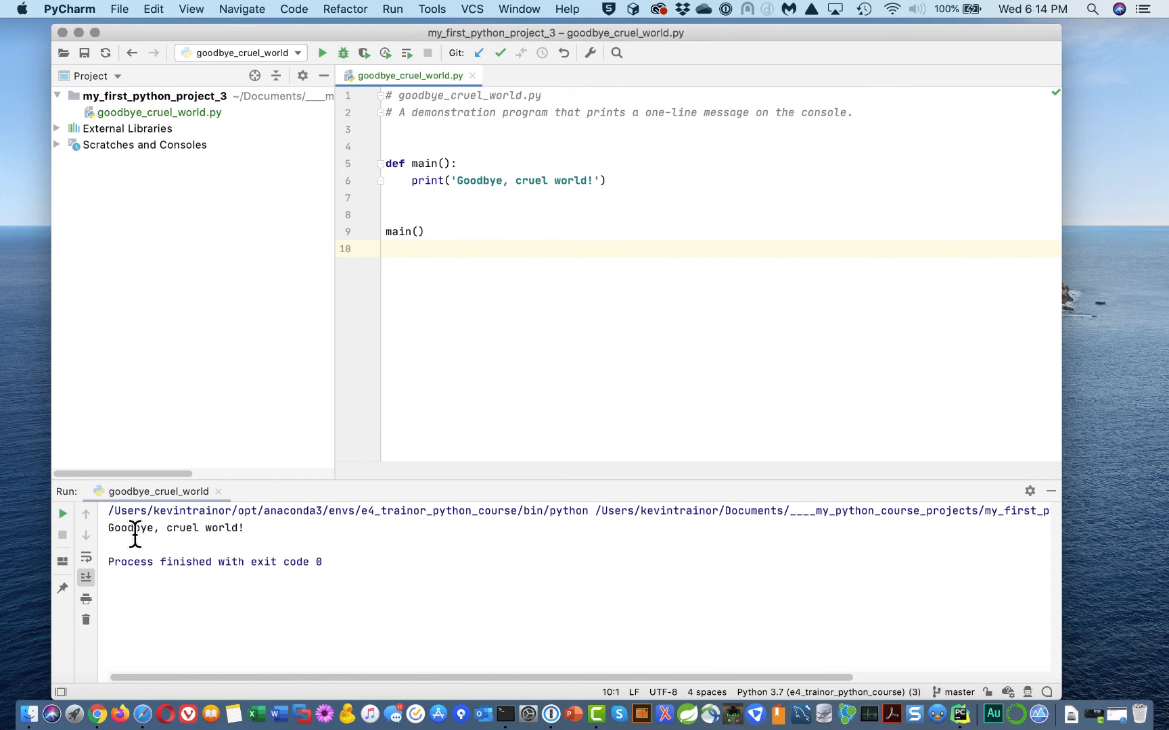
left_click(62, 513)
left_click(60, 514)
Append ' Sorry to leave you.' to the printed message and rerun the program
left_click(595, 180)
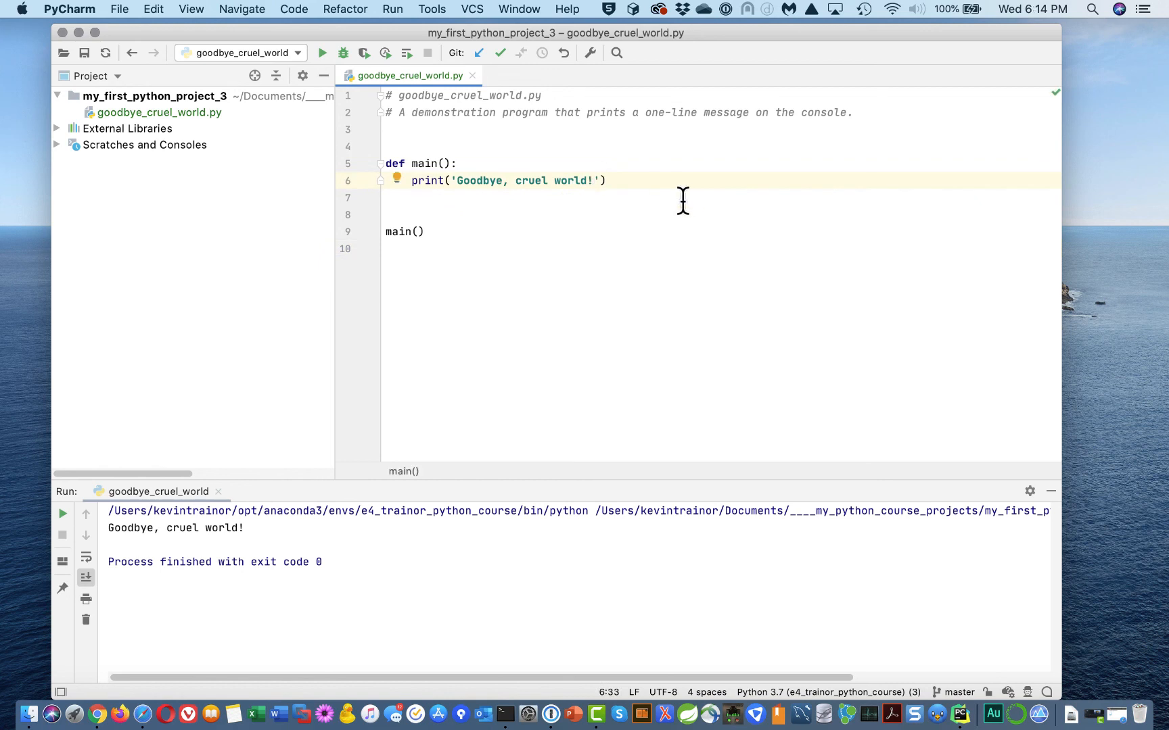
type("Sorry to see")
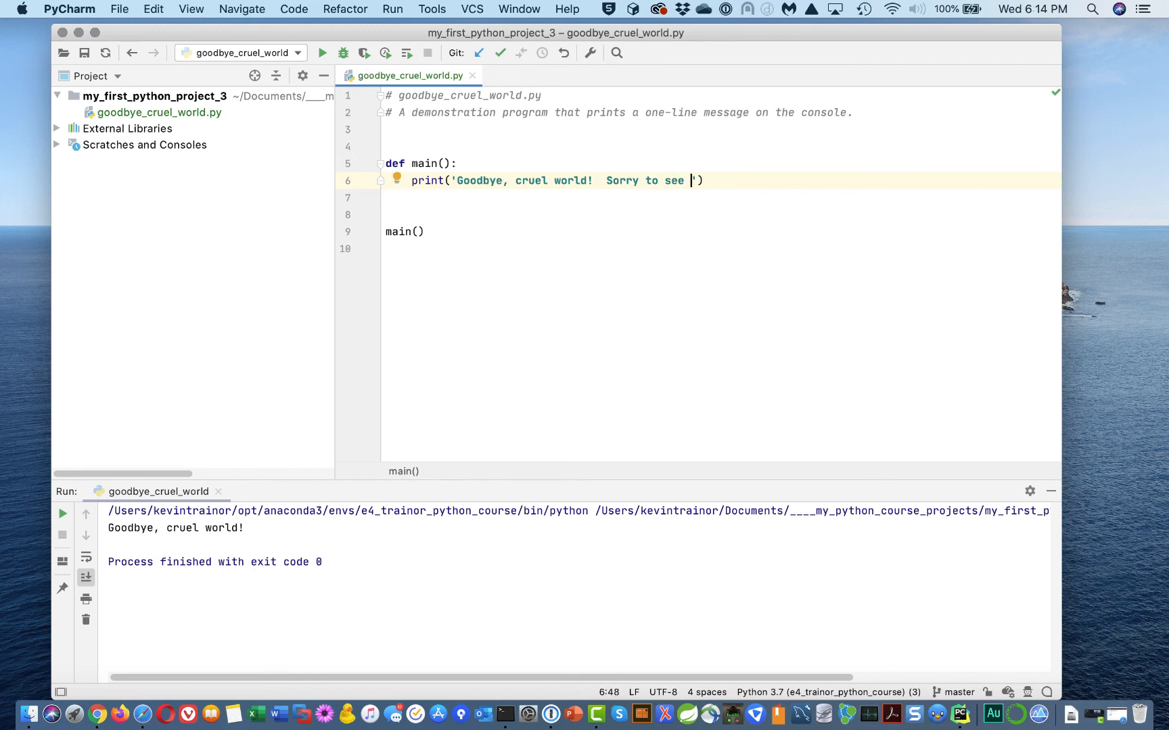
key("BackSpace")
key("BackSpace")
key("BackSpace")
key("BackSpace")
type("j")
key("BackSpace")
type("leave you.")
left_click(711, 228)
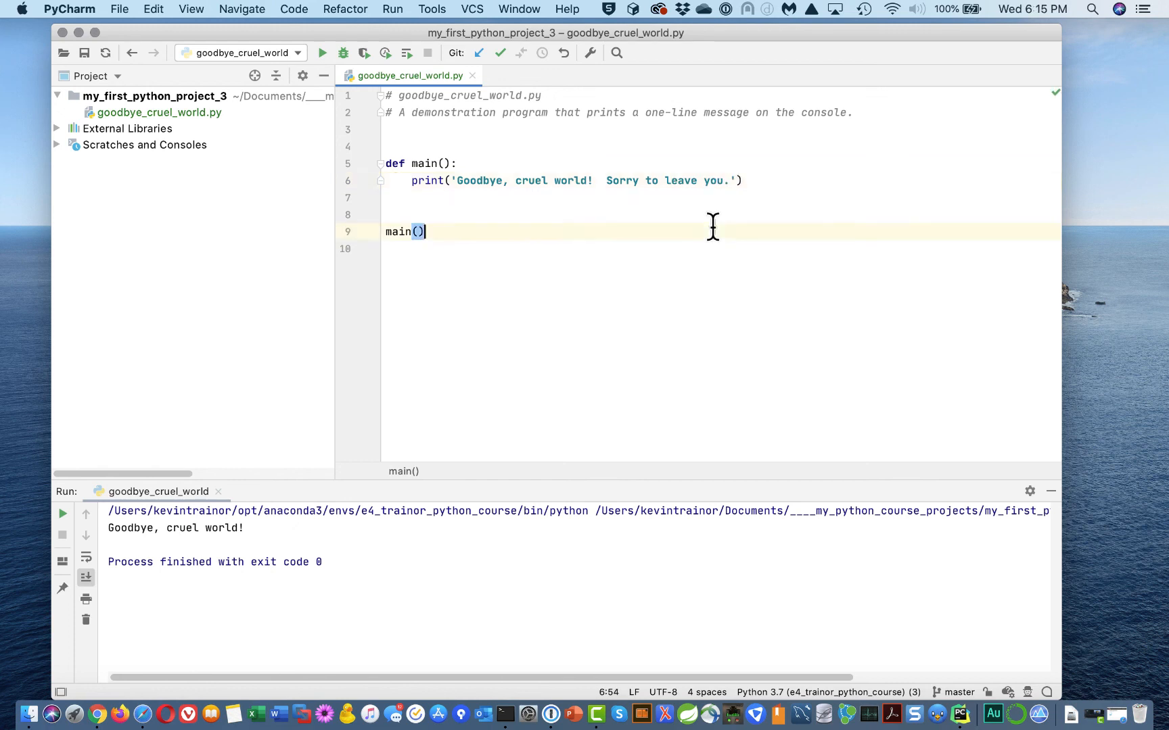
left_click(621, 195)
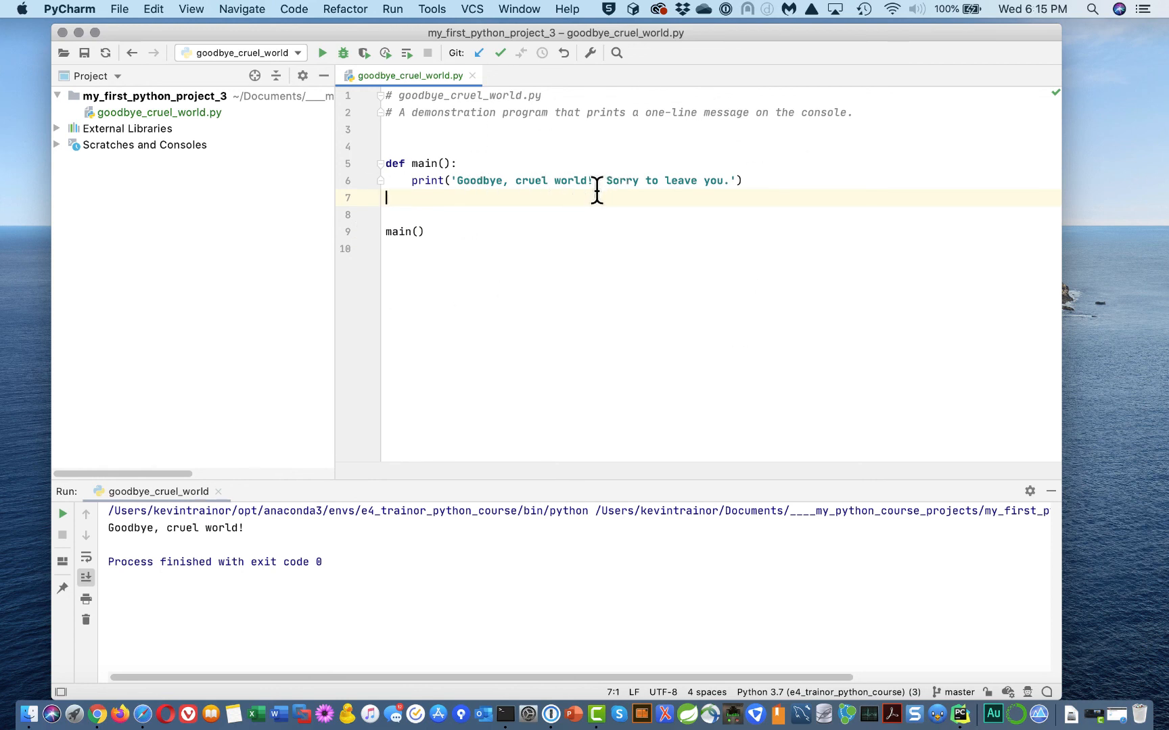
left_click(62, 514)
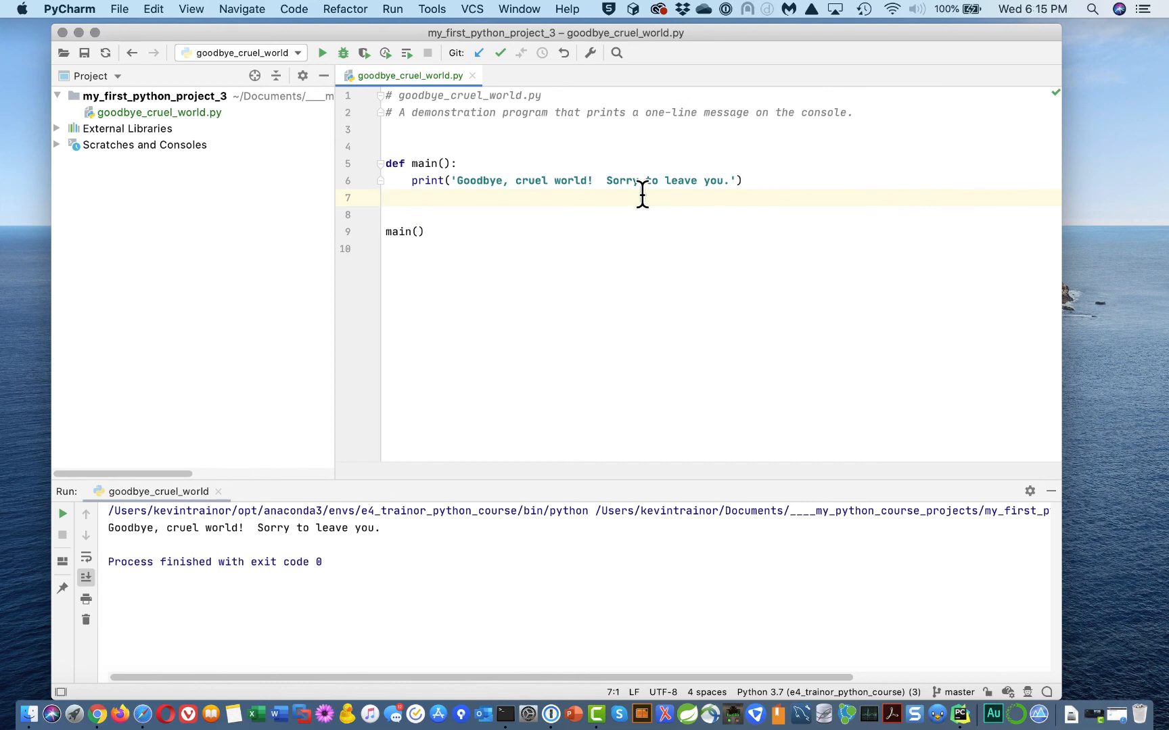
Delete the added 'Sorry to leave you.' text so line 6 prints only 'Goodbye, cruel world!'
left_click(730, 180)
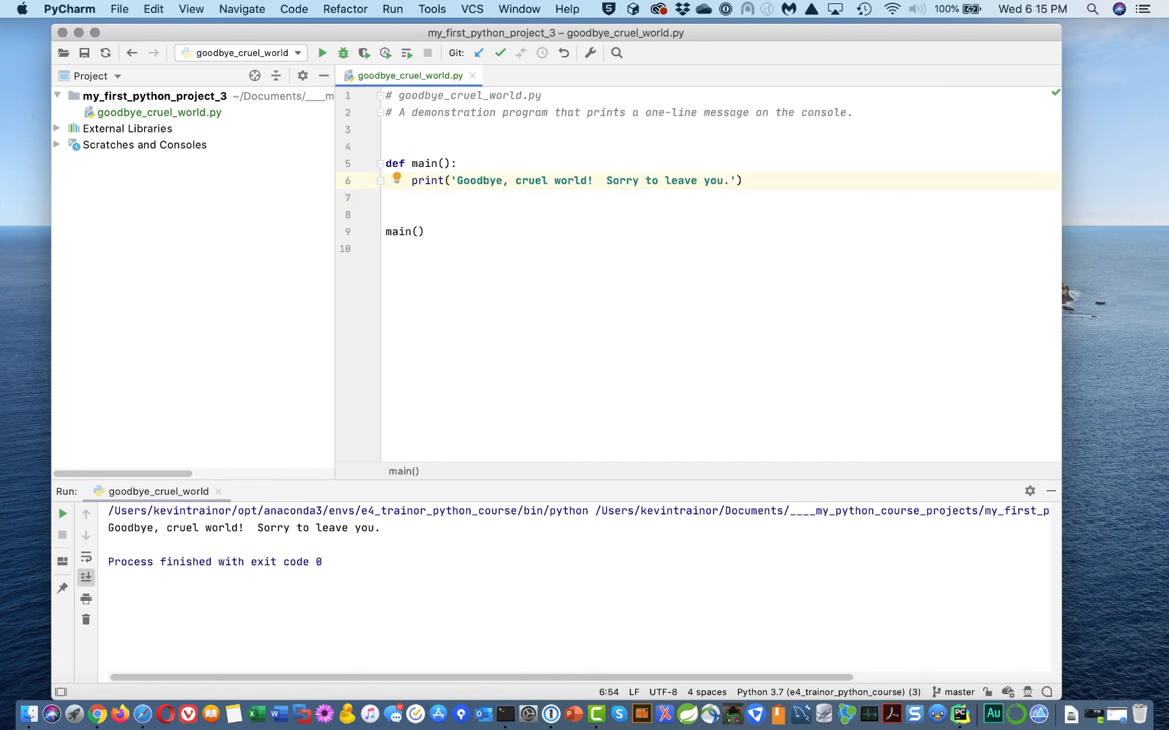
key("BackSpace")
key("BackSpace")
key("BackSpace")
key("BackSpace")
key("BackSpace")
key("BackSpace")
key("BackSpace")
key("BackSpace")
key("BackSpace")
key("BackSpace")
type("j")
key("BackSpace")
type("see")
key("BackSpace")
key("BackSpace")
key("BackSpace")
key("BackSpace")
key("BackSpace")
key("BackSpace")
key("BackSpace")
key("BackSpace")
key("BackSpace")
key("BackSpace")
key("BackSpace")
key("BackSpace")
key("BackSpace")
key("BackSpace")
key("BackSpace")
Rerun the restored script, then close the project window
left_click(743, 234)
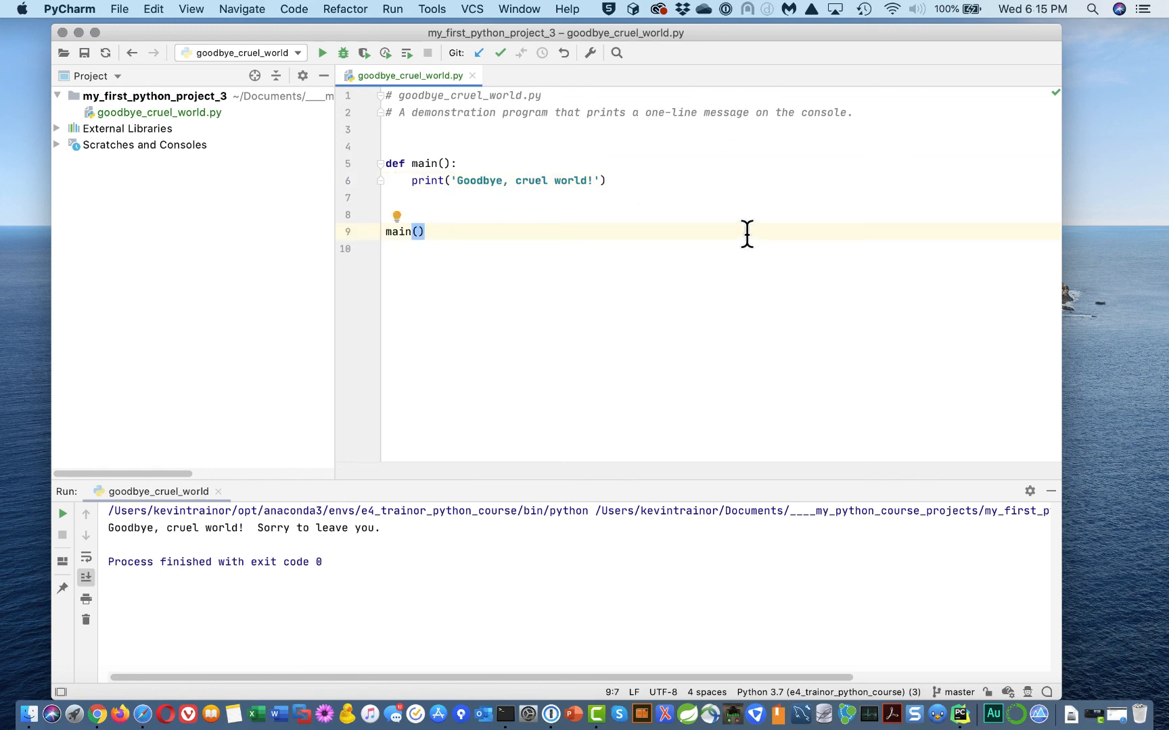
left_click(417, 198)
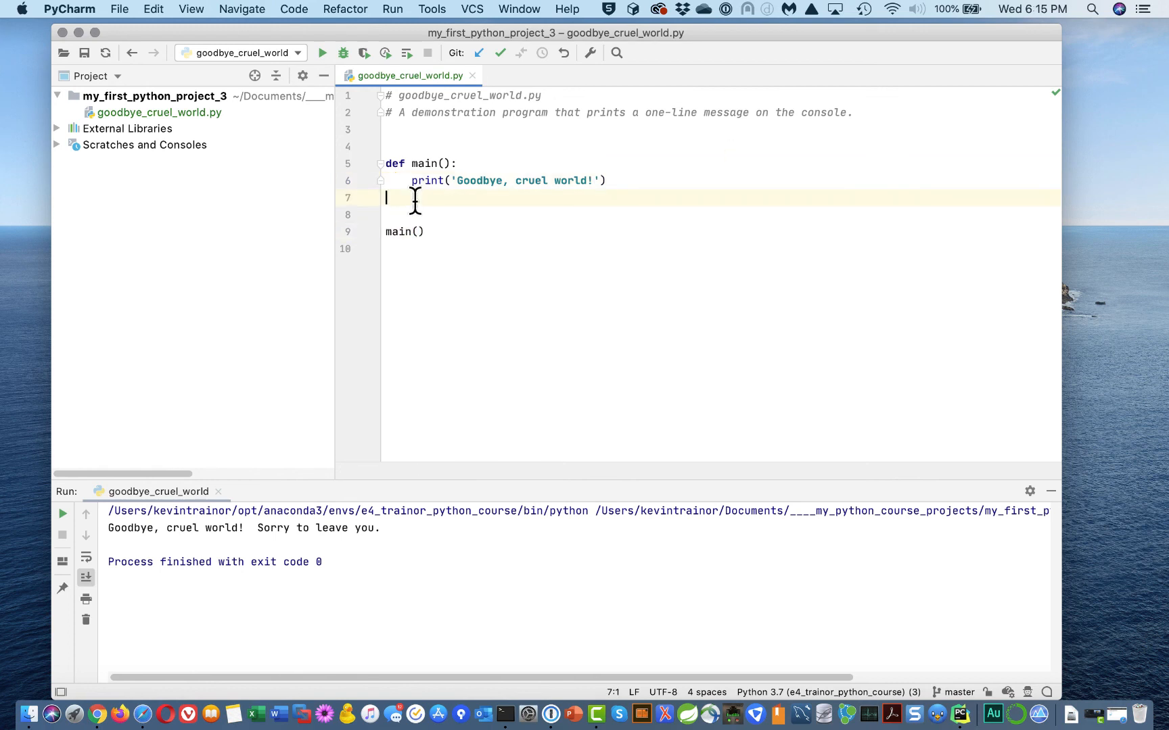
left_click(63, 513)
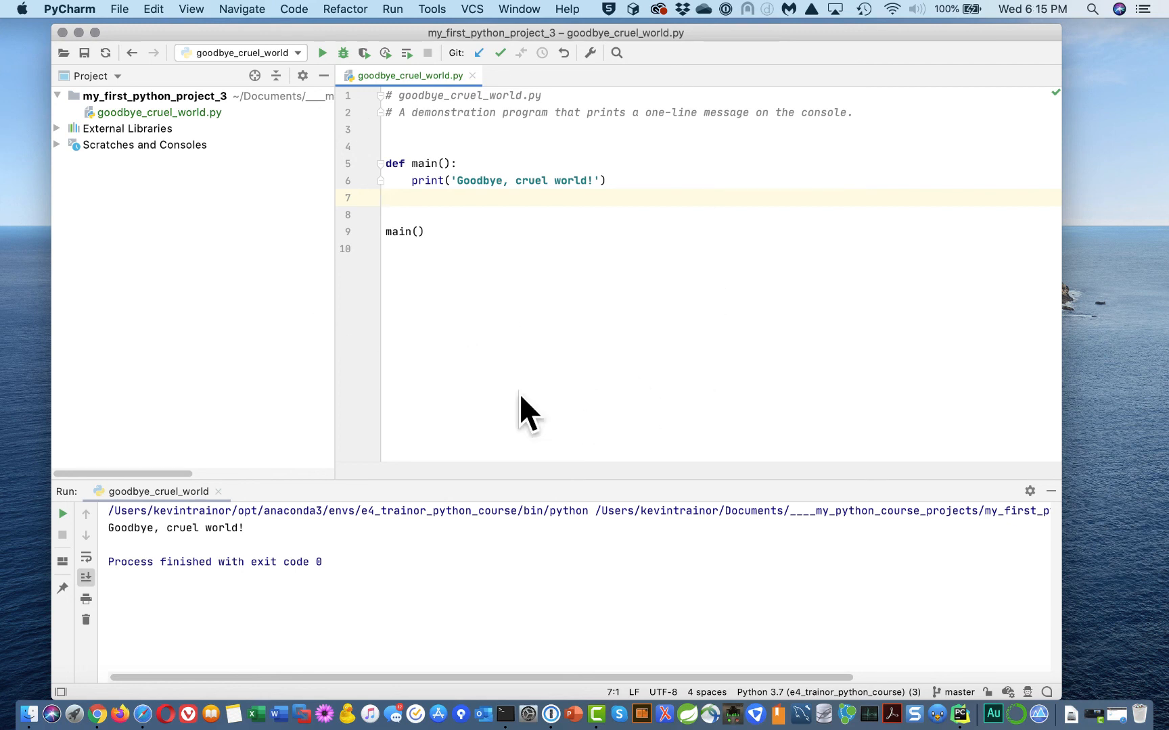
left_click(62, 33)
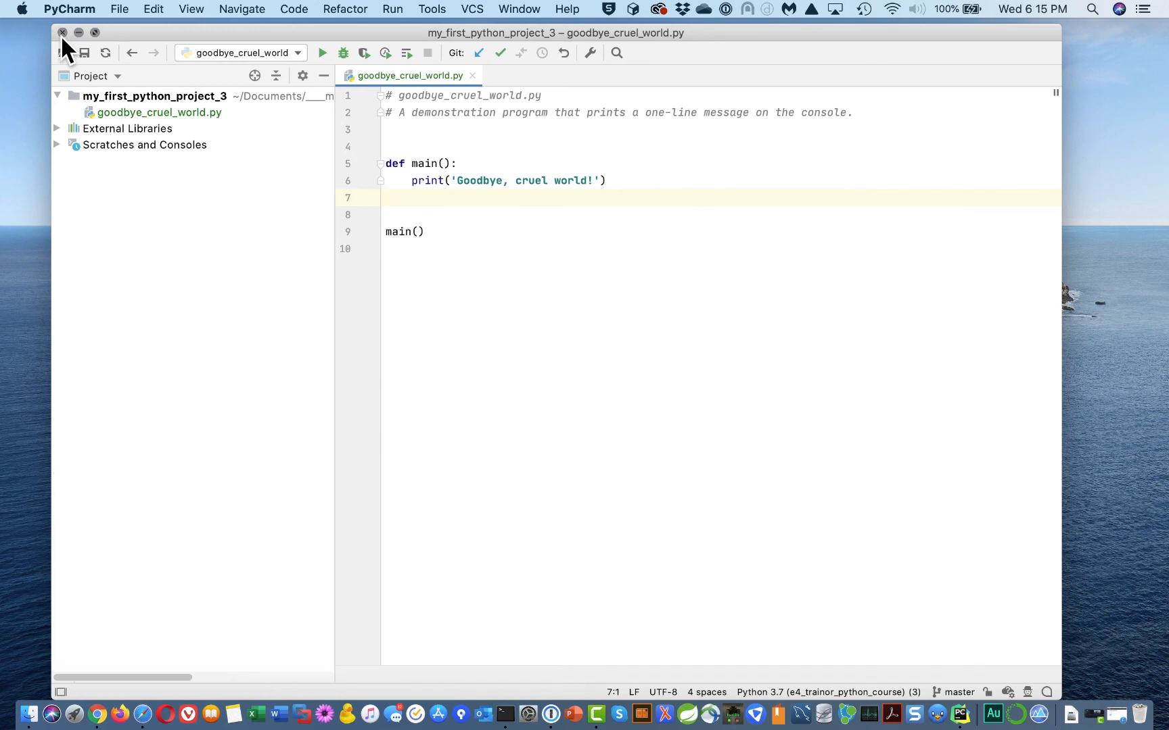